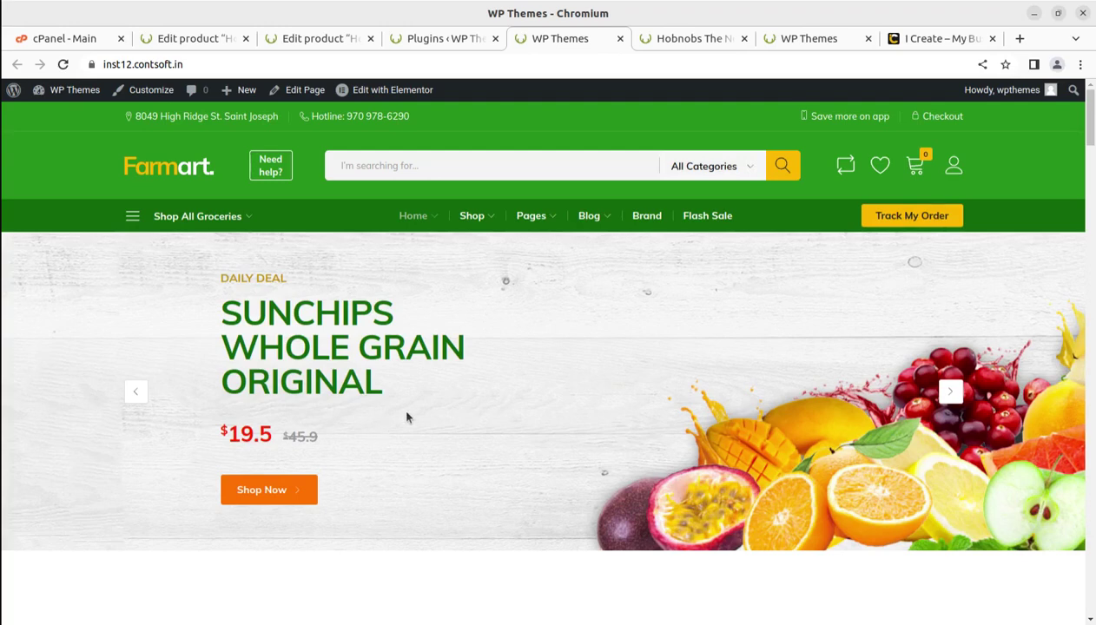
- Look through the store home page to Fresh Foods and preview the Hovis Farmhouse Soft White Bread product with its color and size options
scroll(400, 418, down, 5)
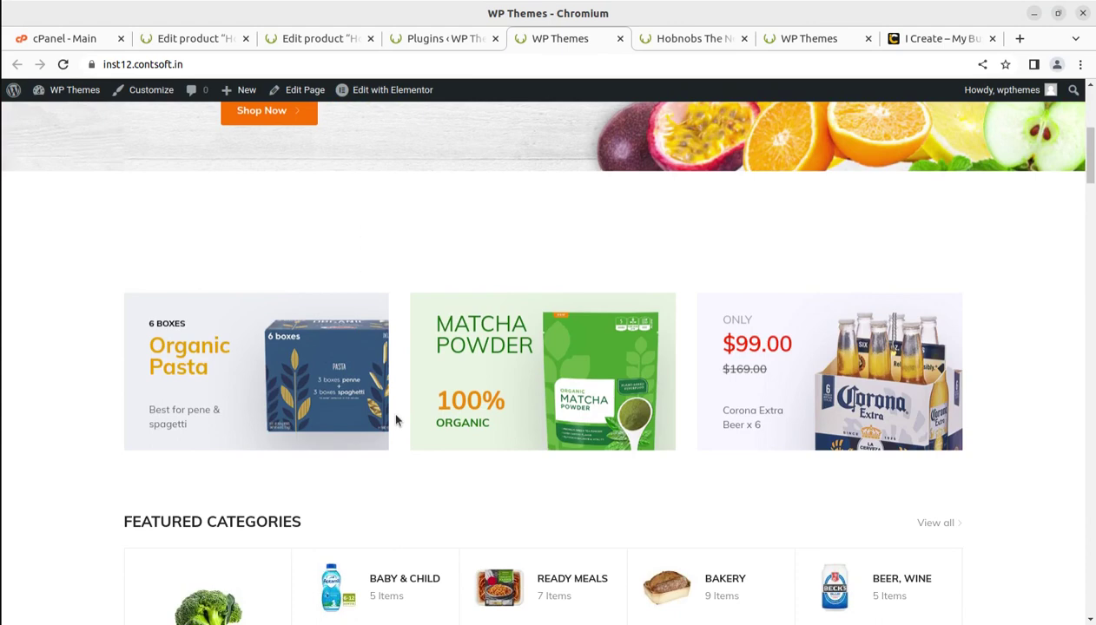
scroll(399, 419, down, 3)
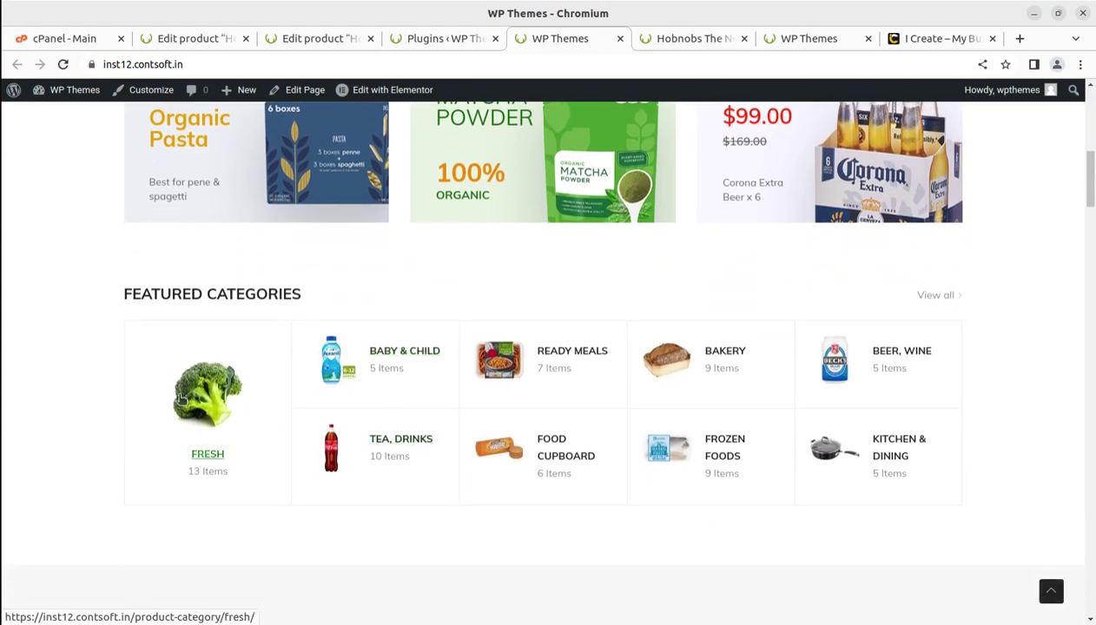
scroll(137, 387, down, 3)
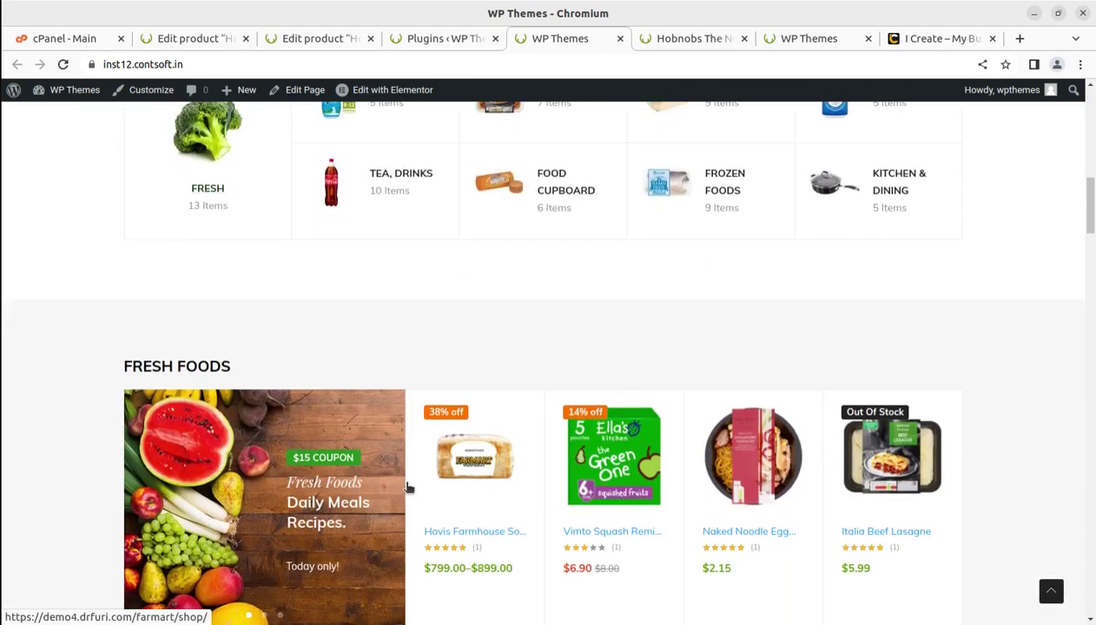
scroll(612, 536, down, 2)
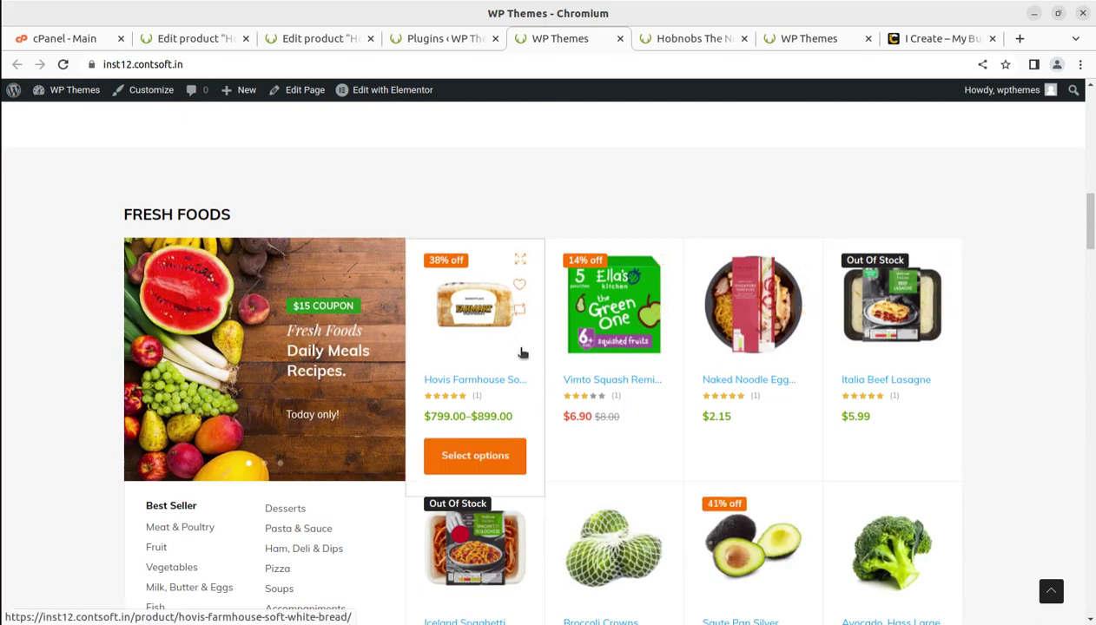
click(521, 263)
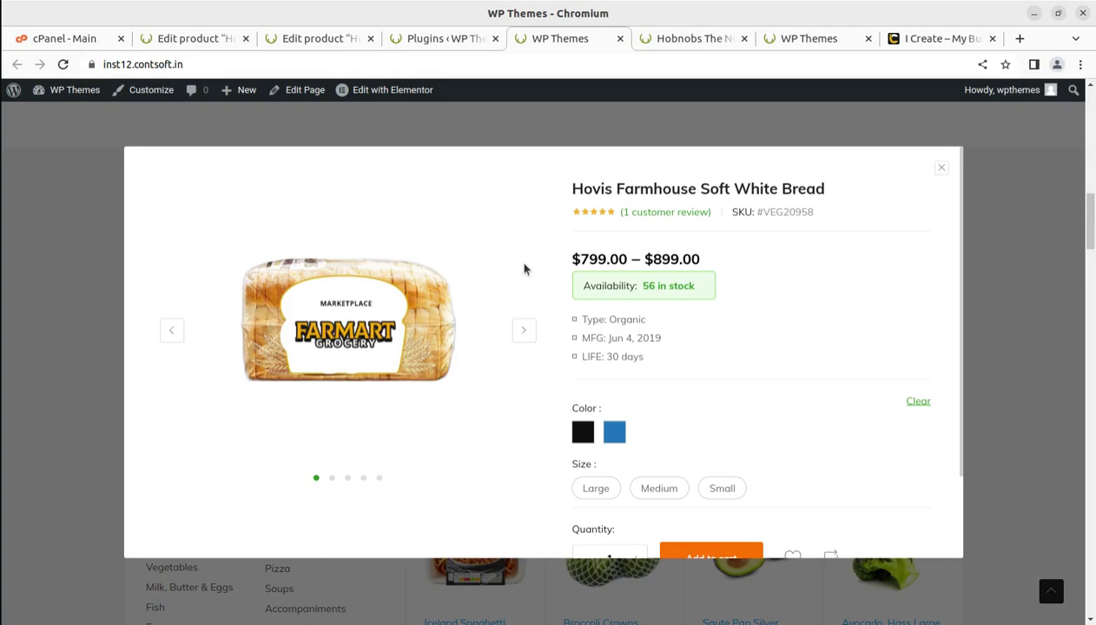
click(941, 170)
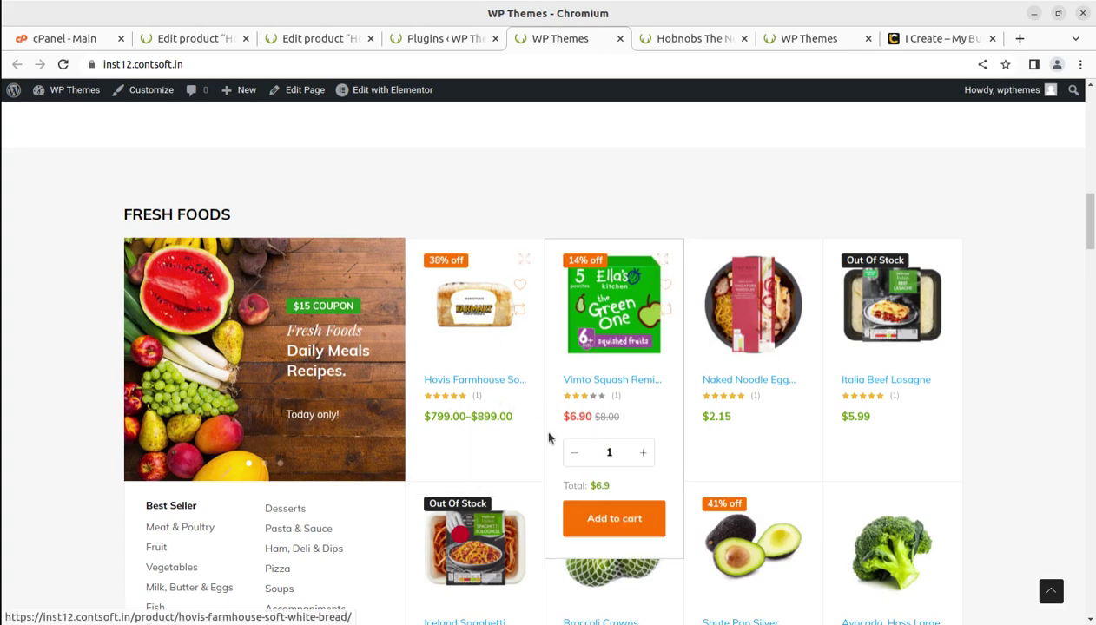
- Switch to the Hobnobs The Nobbly Biscuit product page and reload it
scroll(548, 440, up, 5)
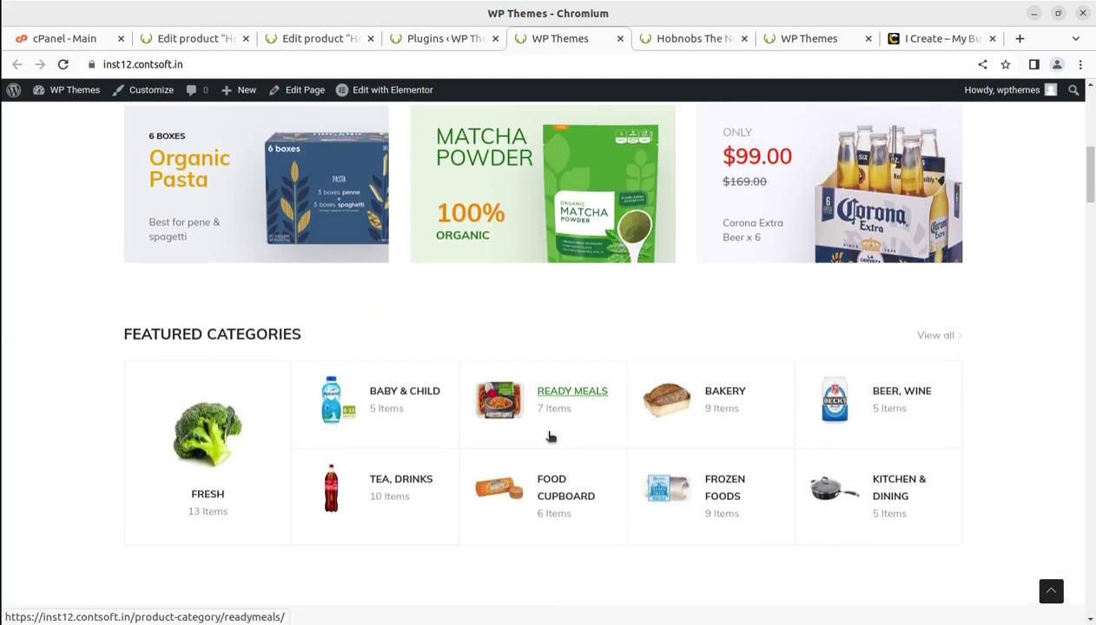
scroll(548, 439, up, 3)
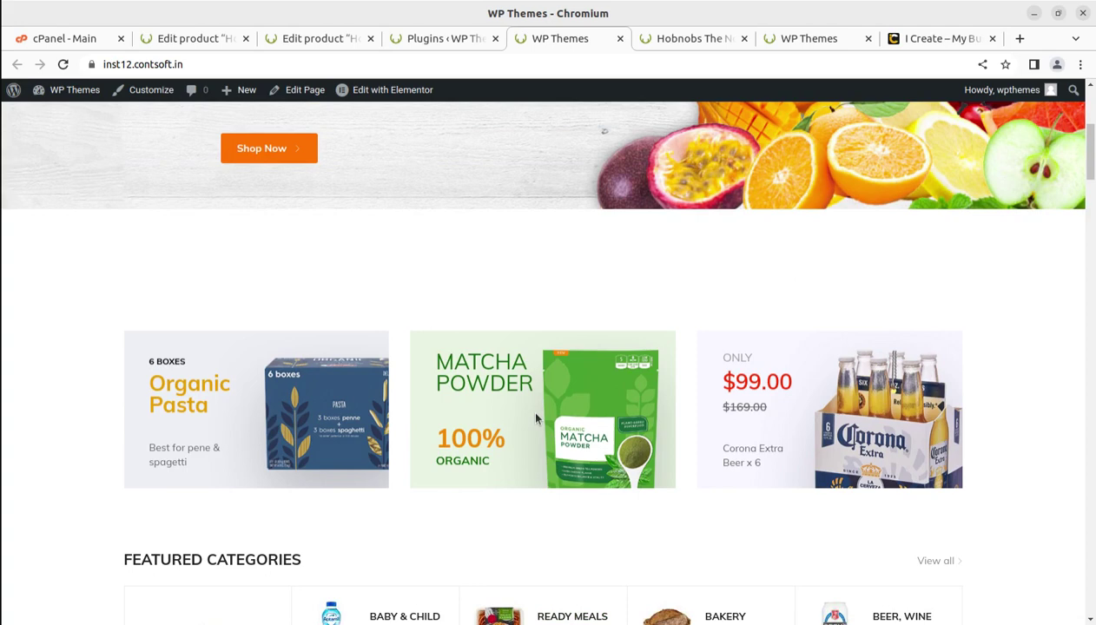
scroll(484, 339, up, 2)
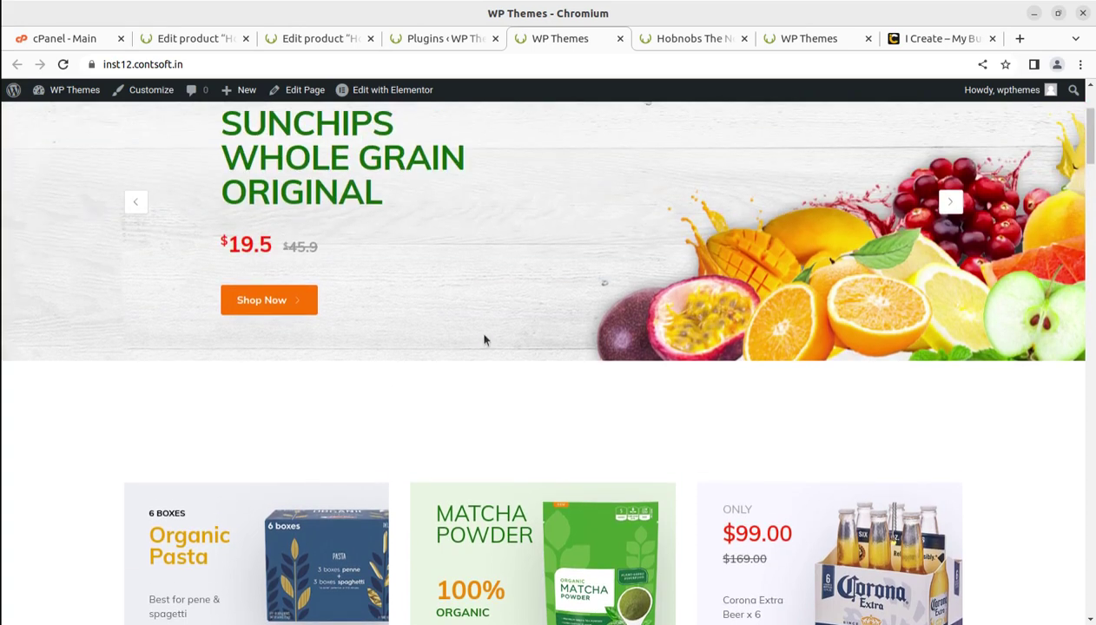
scroll(484, 340, up, 3)
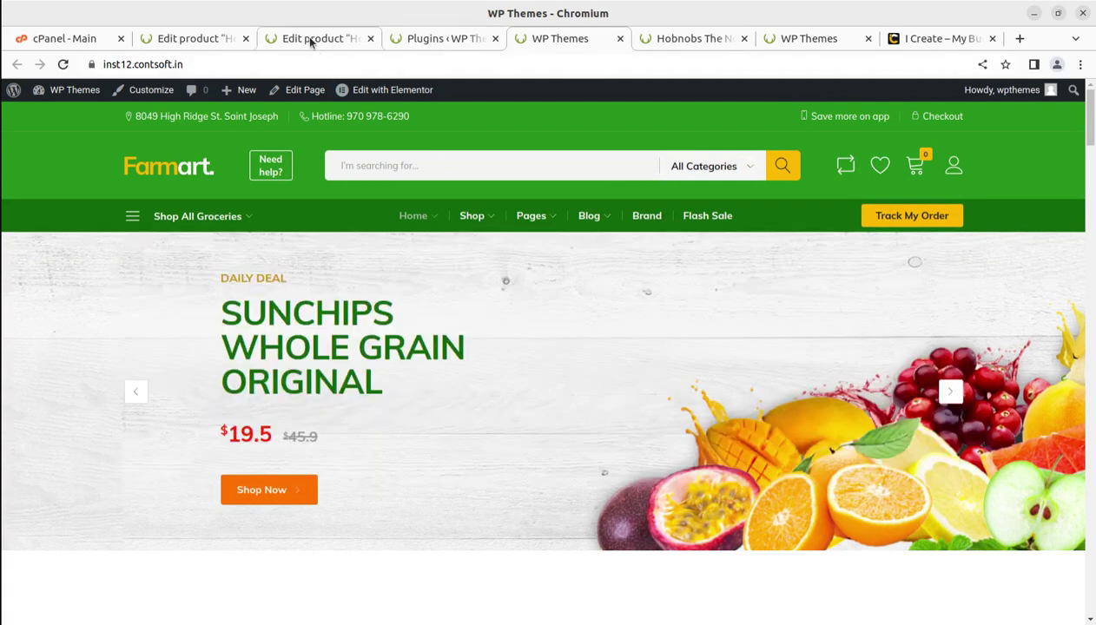
click(694, 39)
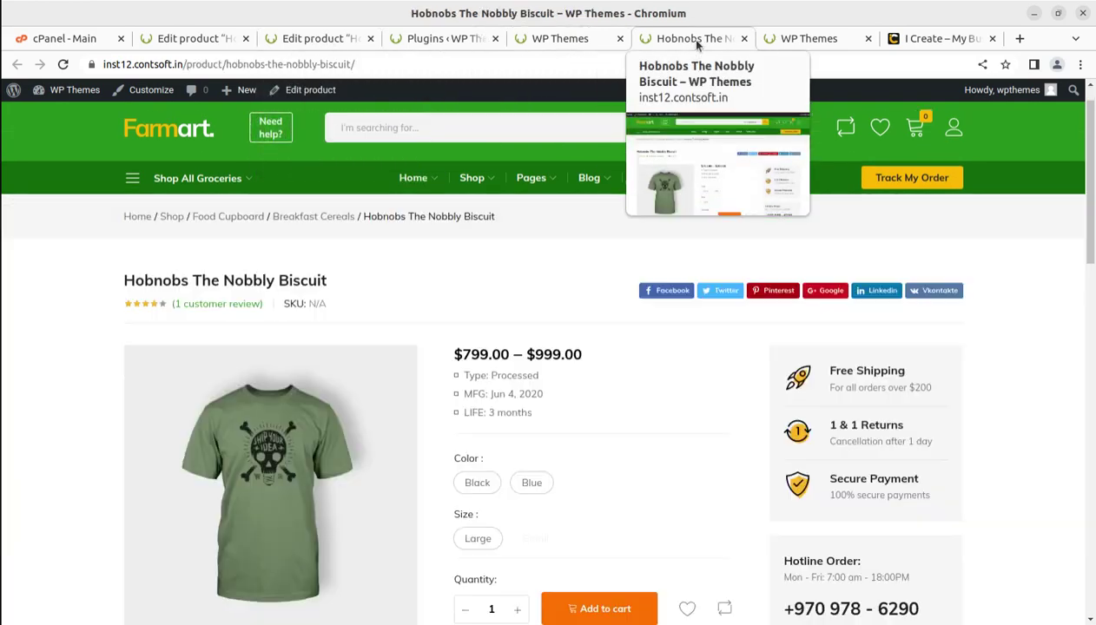
scroll(388, 454, down, 1)
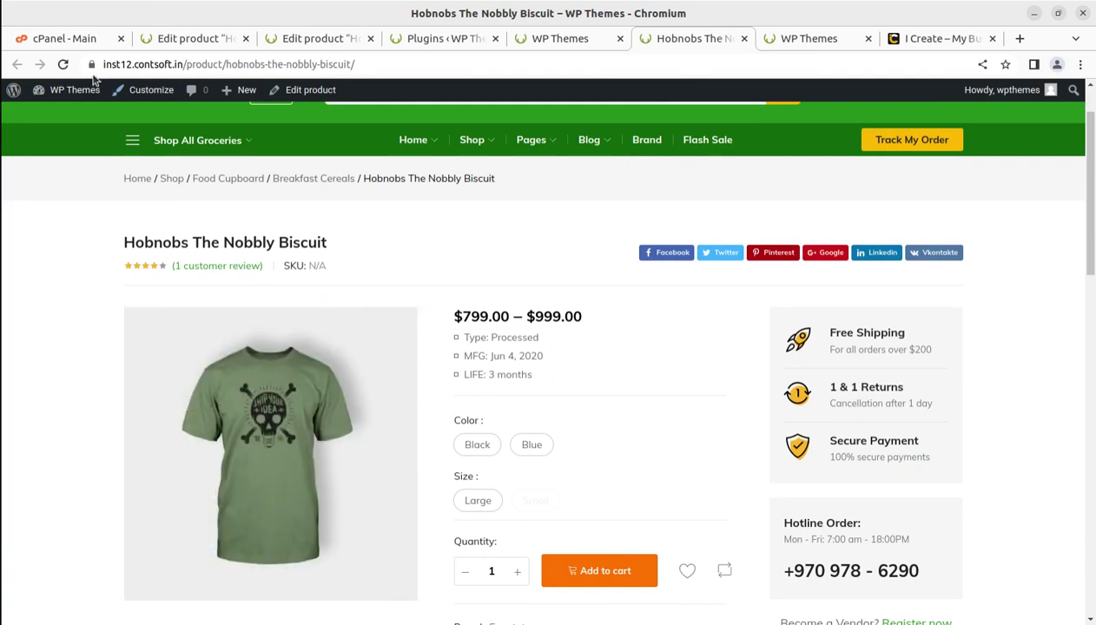
click(63, 63)
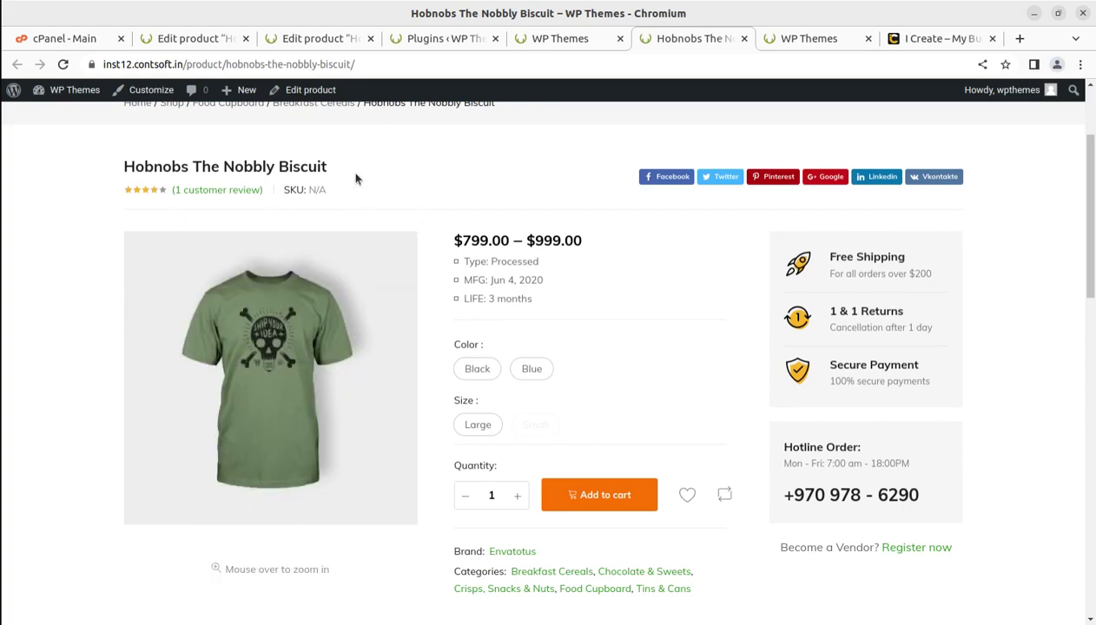
- View the enlarged T-shirt image of the Hobnobs The Nobbly Biscuit product and close it
drag(355, 179, 120, 164)
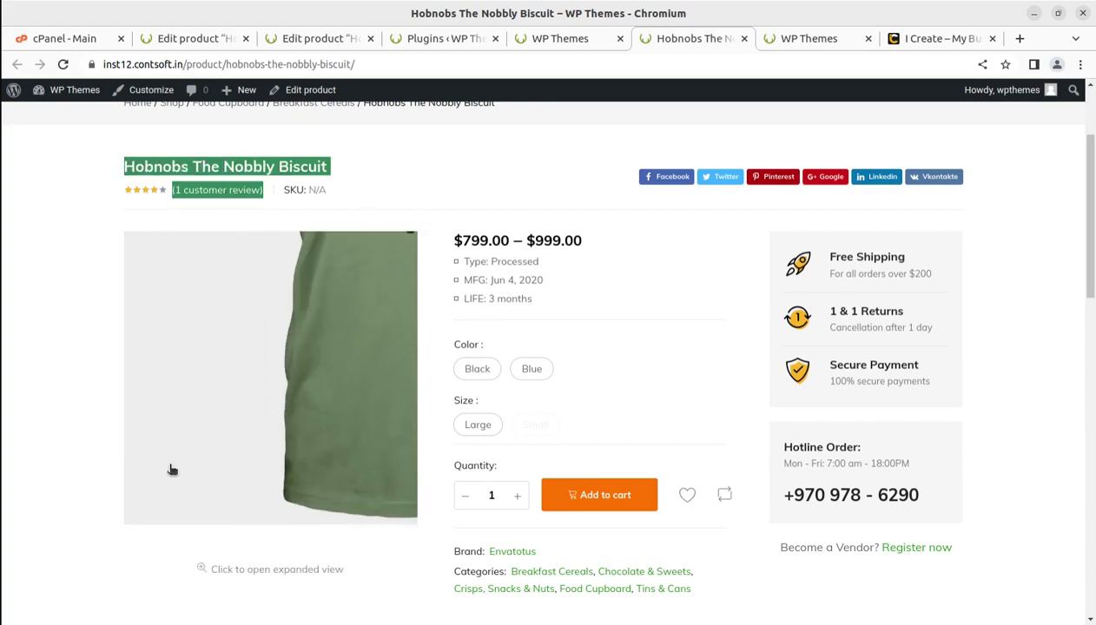
click(137, 424)
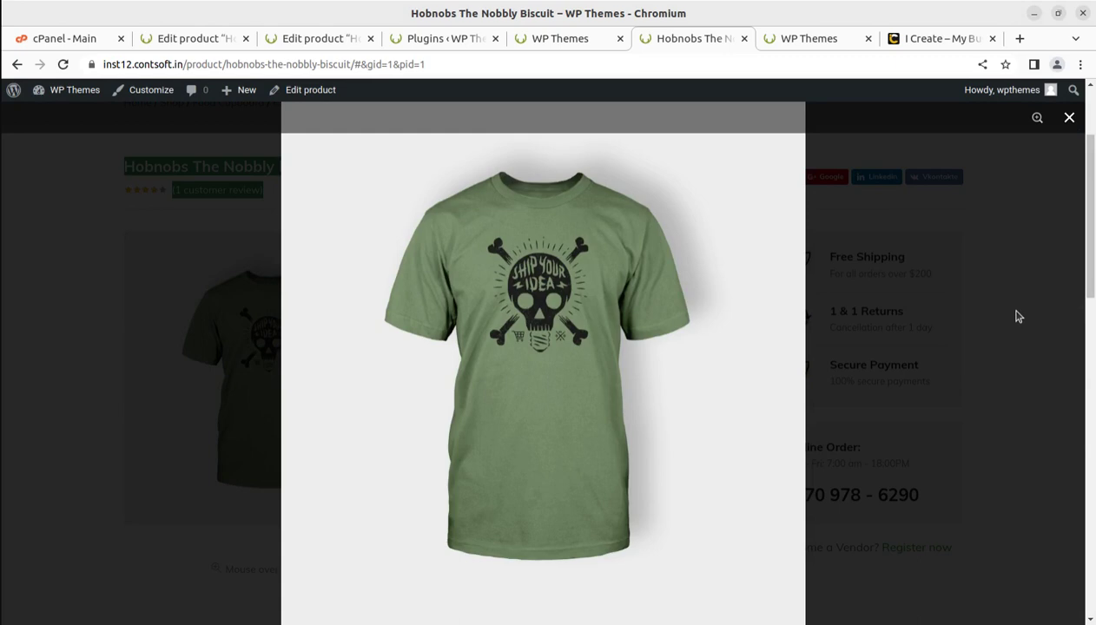
click(1069, 117)
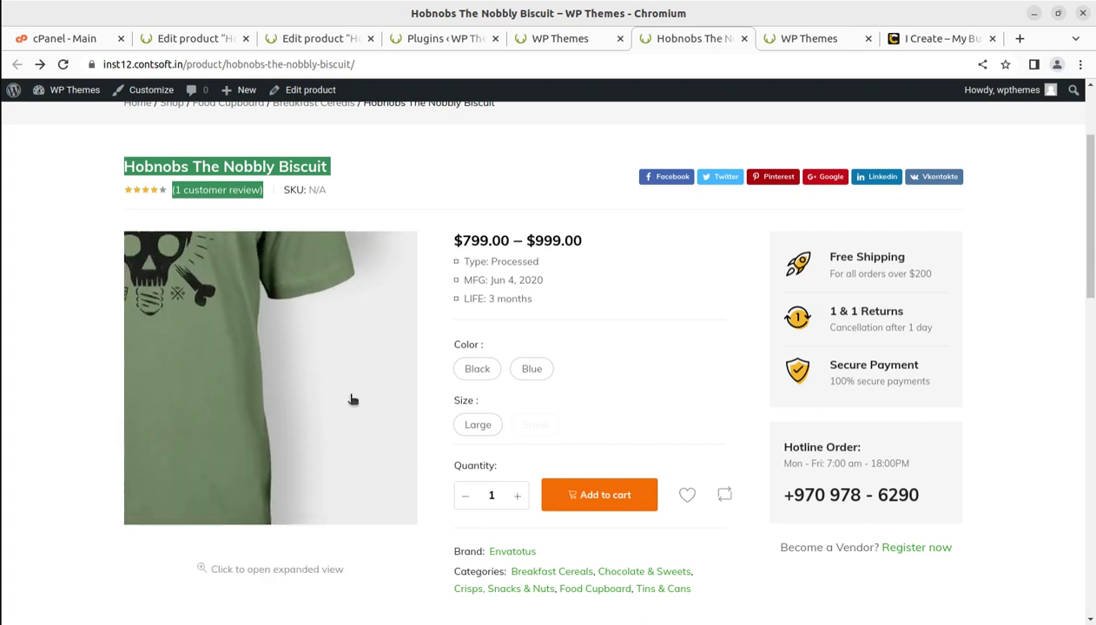
- Preview the Large variation in Black and in Blue, and clear the chosen options
click(484, 372)
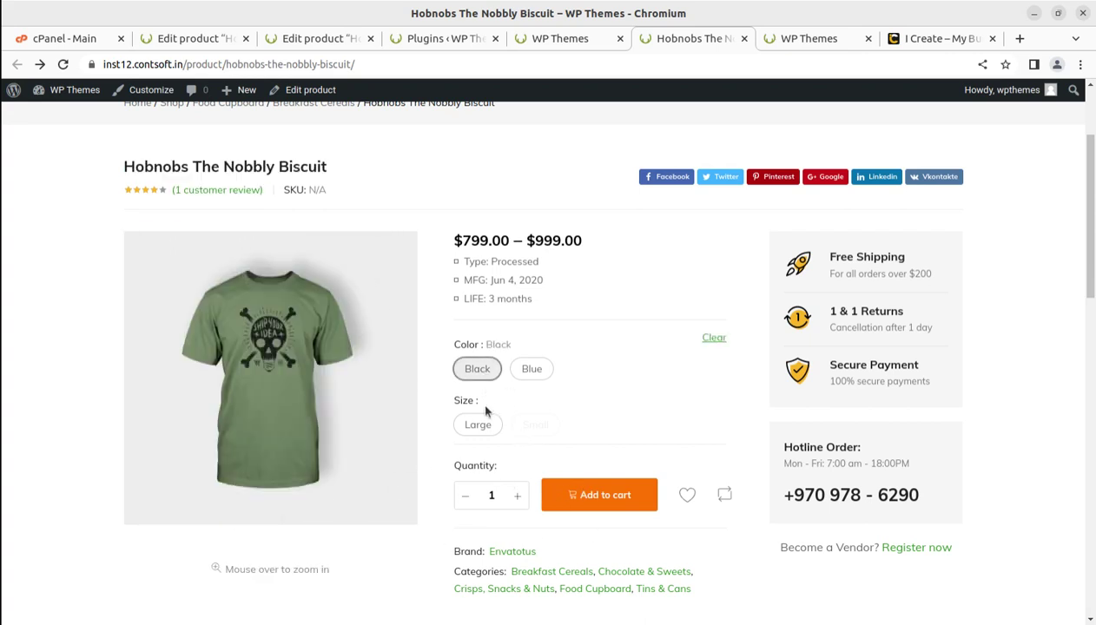
click(485, 425)
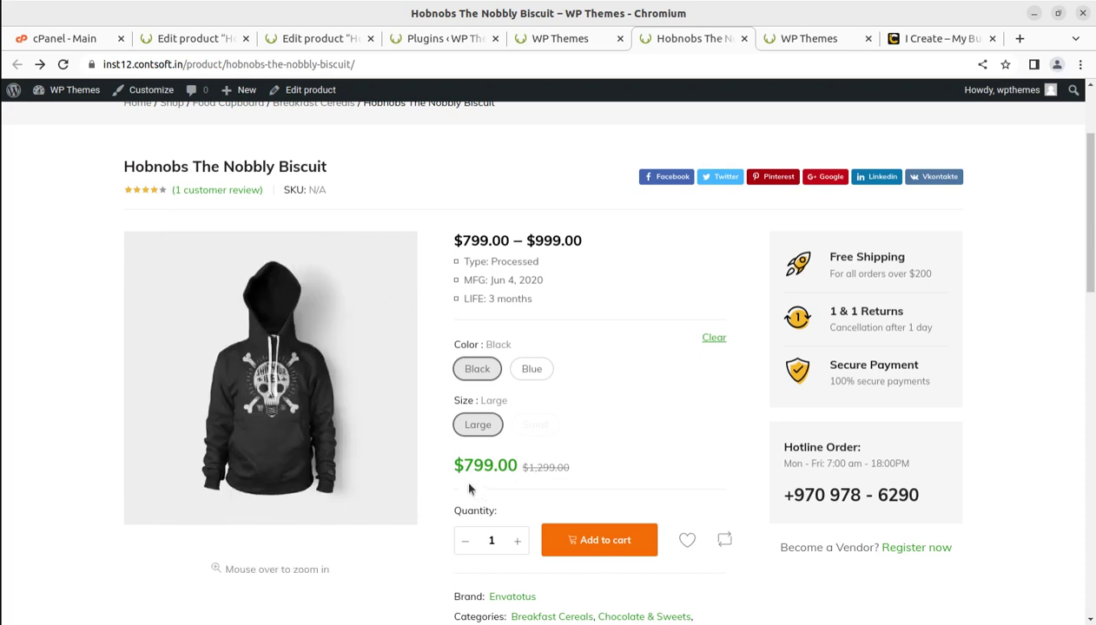
click(533, 373)
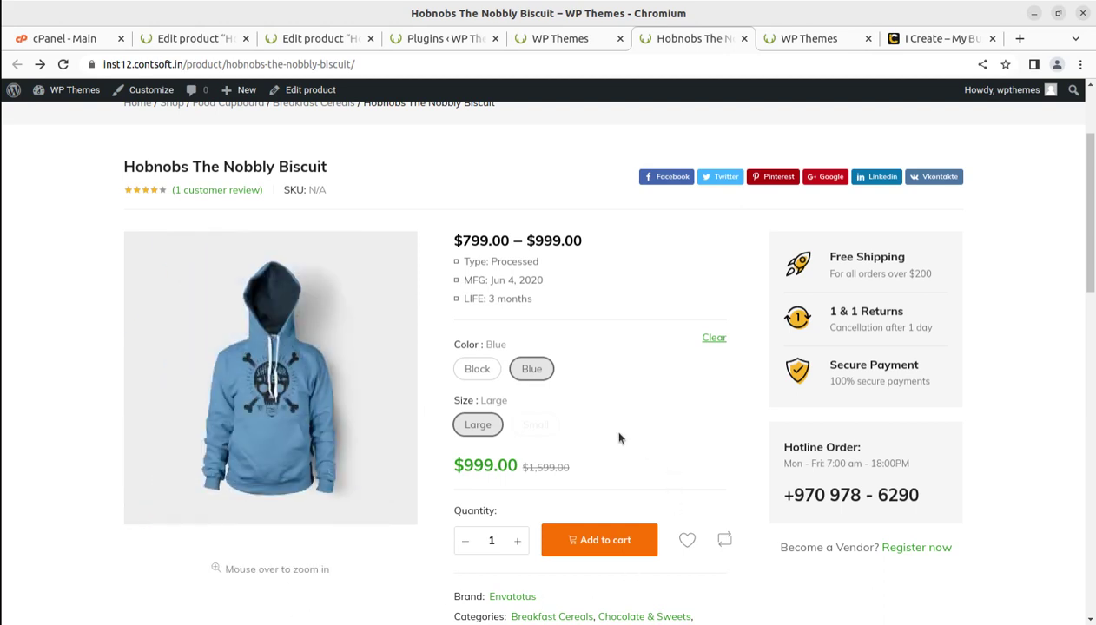
click(714, 338)
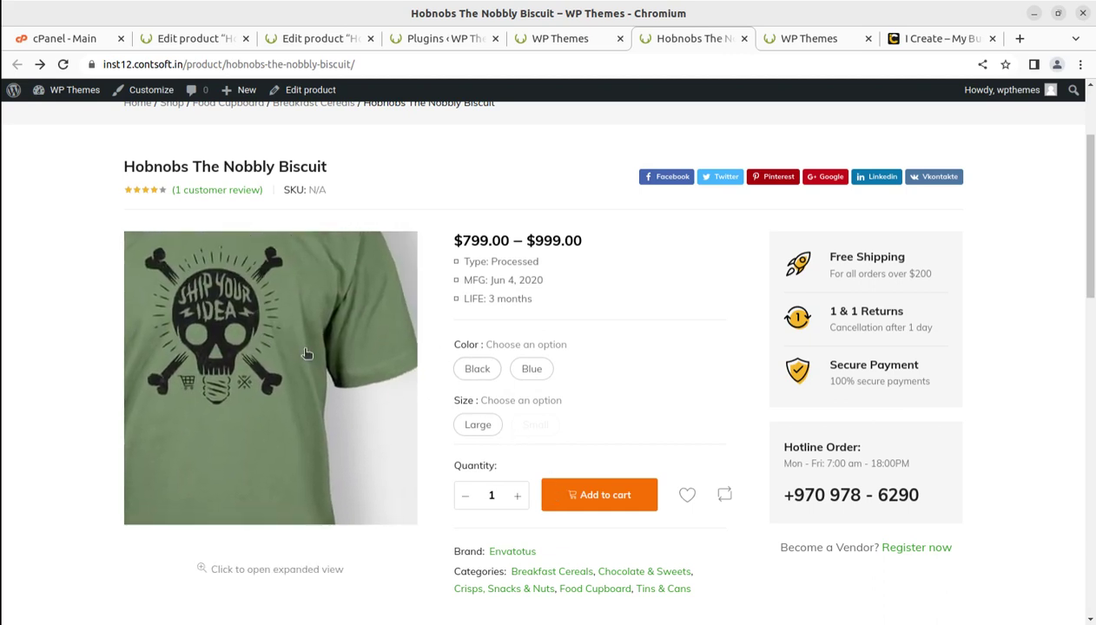
- Choose Black and Large to compare the product image and price, and change the color to Blue
click(483, 372)
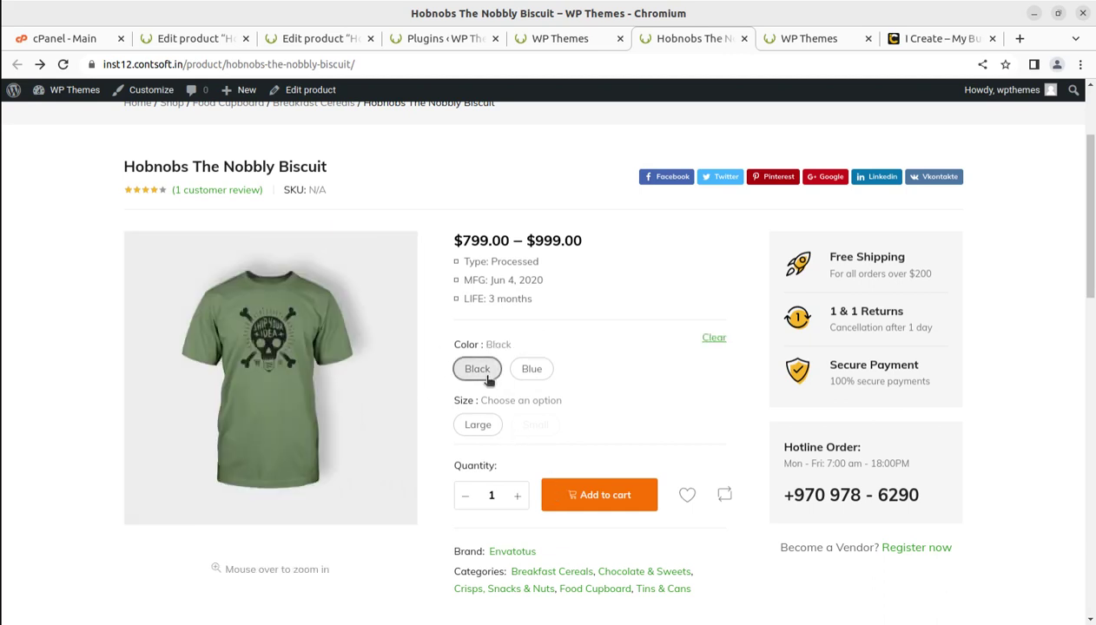
click(483, 425)
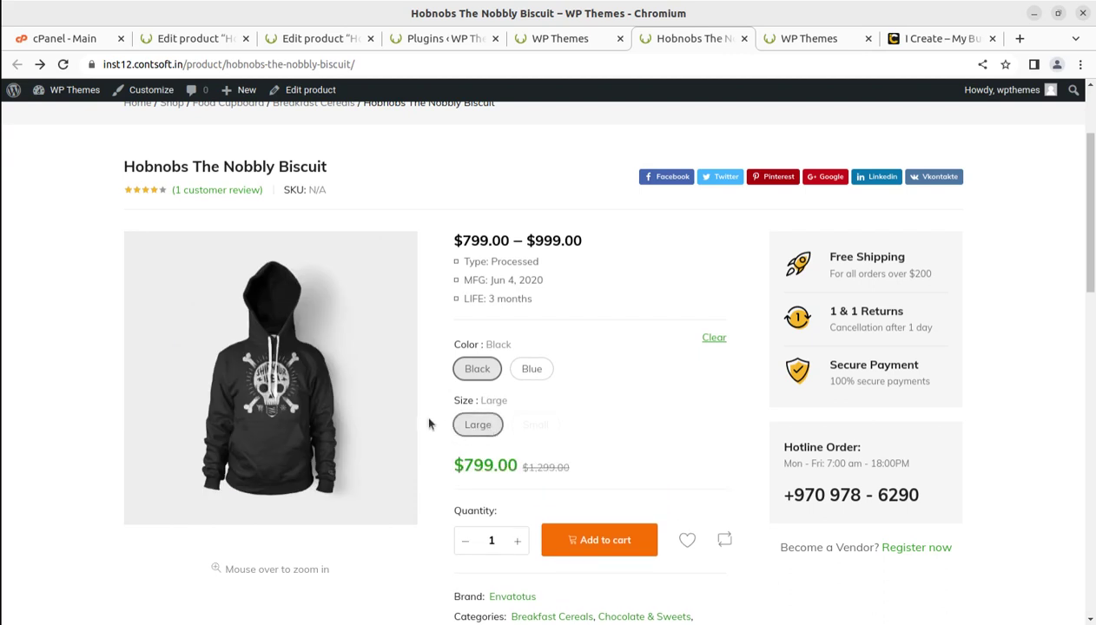
click(534, 371)
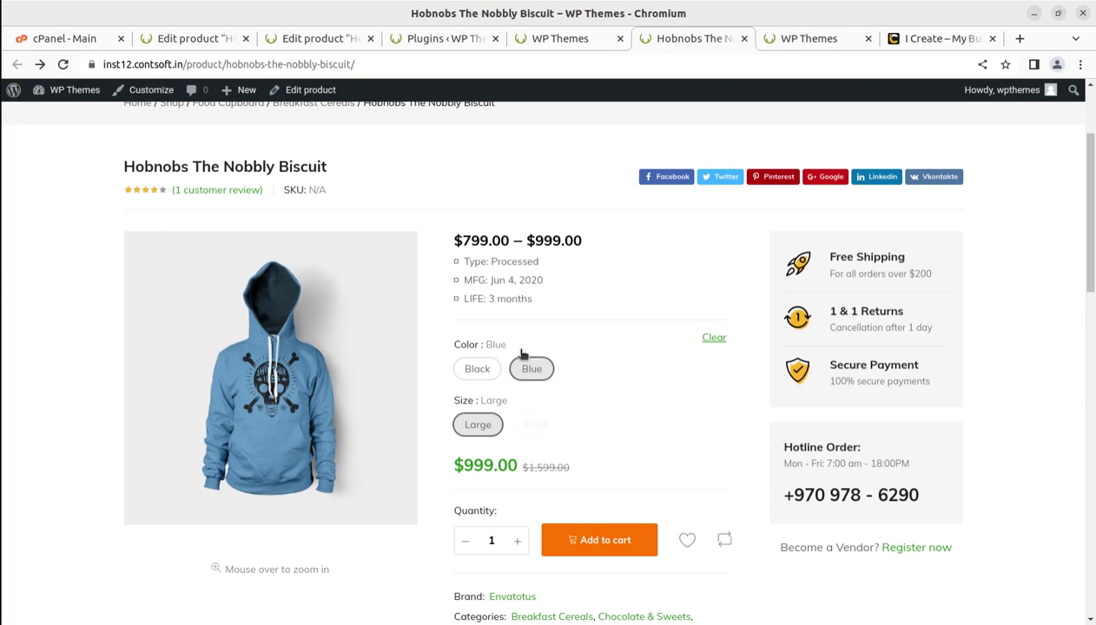
- Switch to the Hovis Farmhouse Soft White Bread editor and open the site's installed plugins list from there
click(210, 42)
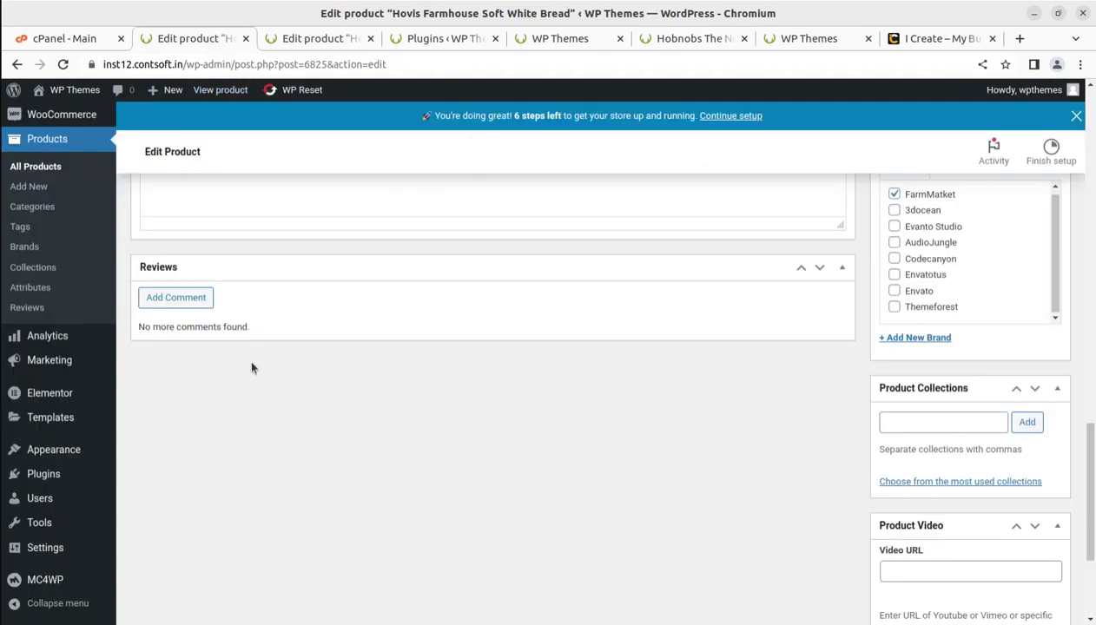
mouse_move(55, 439)
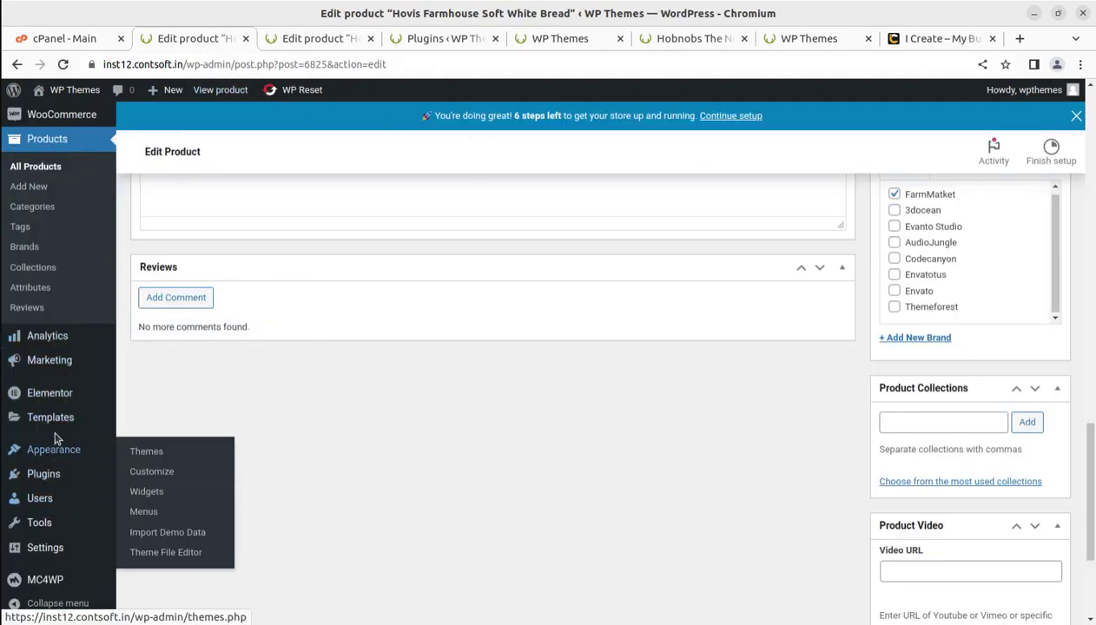
scroll(54, 434, down, 2)
mouse_move(55, 480)
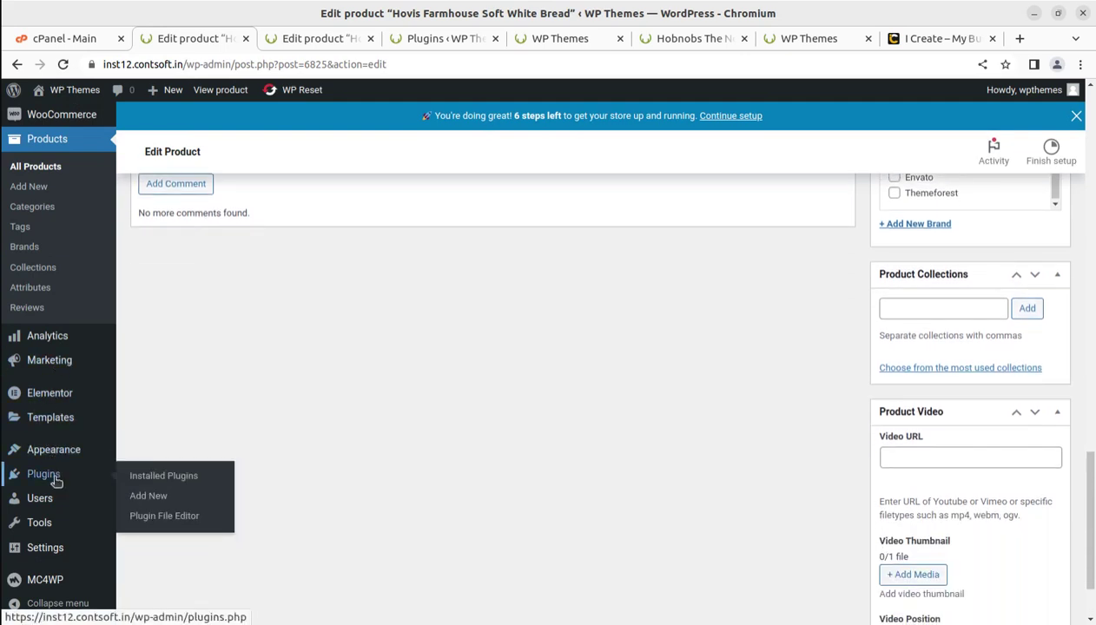
click(135, 480)
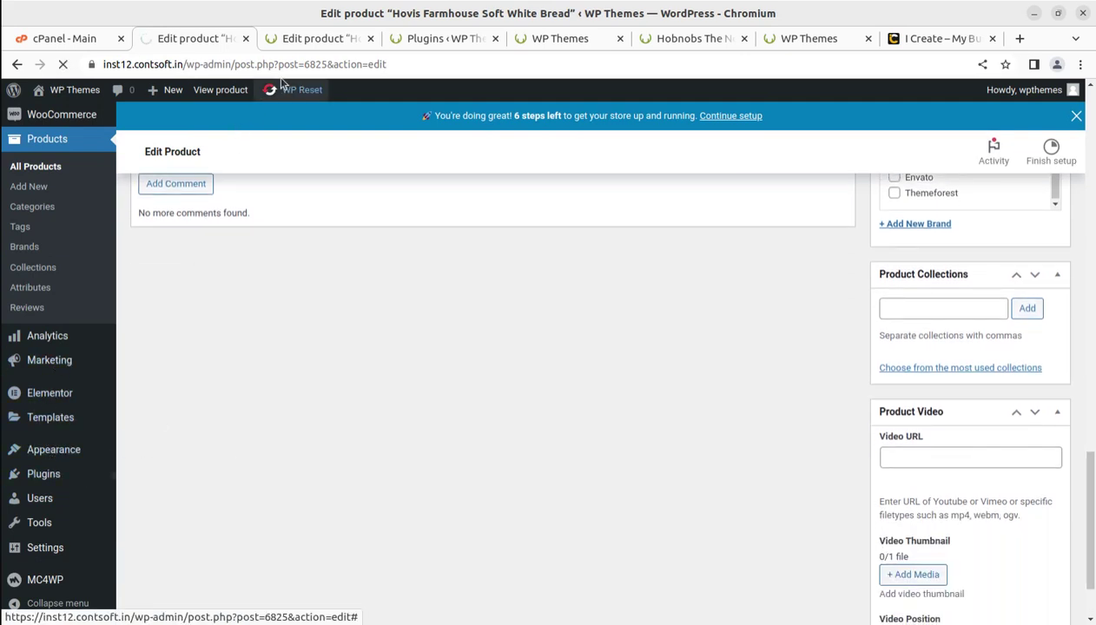
- Switch to the Hobnobs The Nobbly Biscuit product editor and examine the Color swatch settings in its product data
click(310, 39)
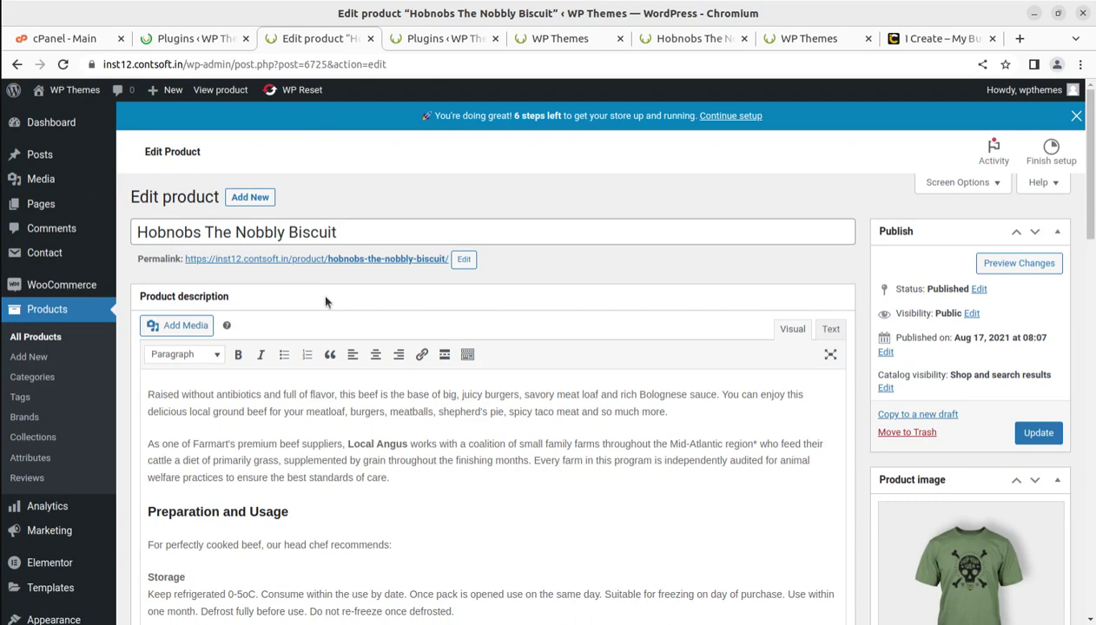
scroll(397, 344, down, 2)
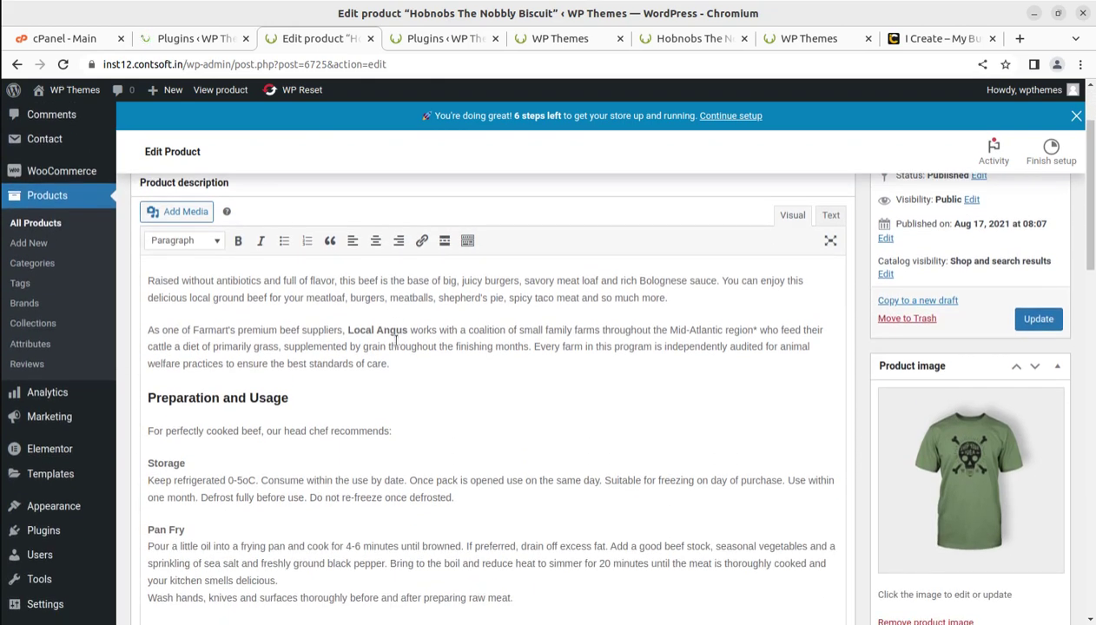
scroll(315, 430, down, 1)
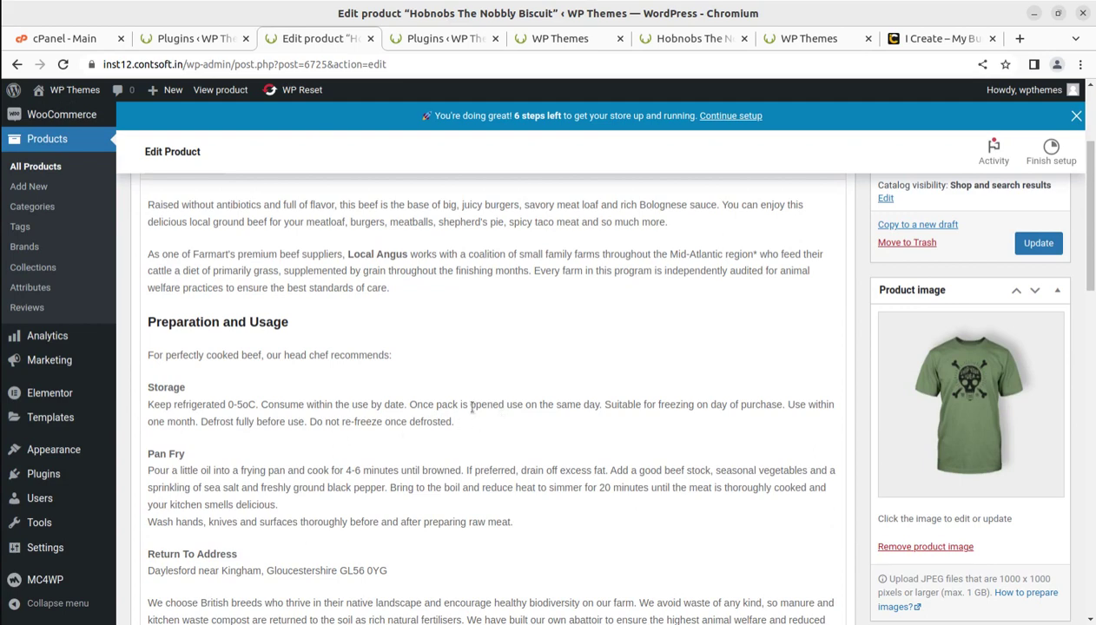
scroll(471, 408, down, 3)
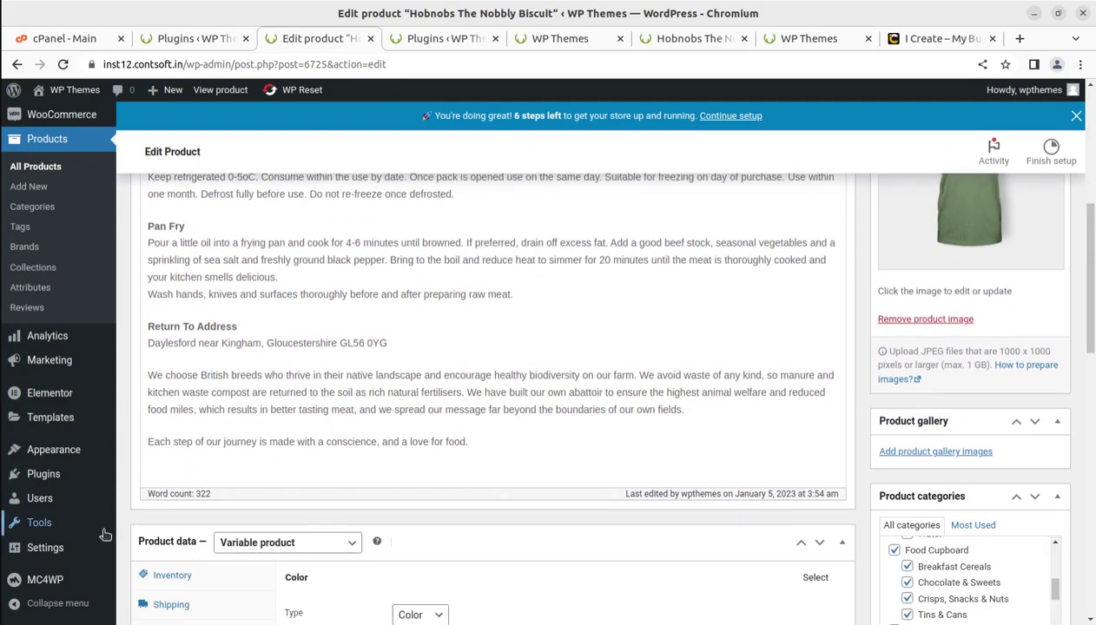
scroll(321, 499, down, 3)
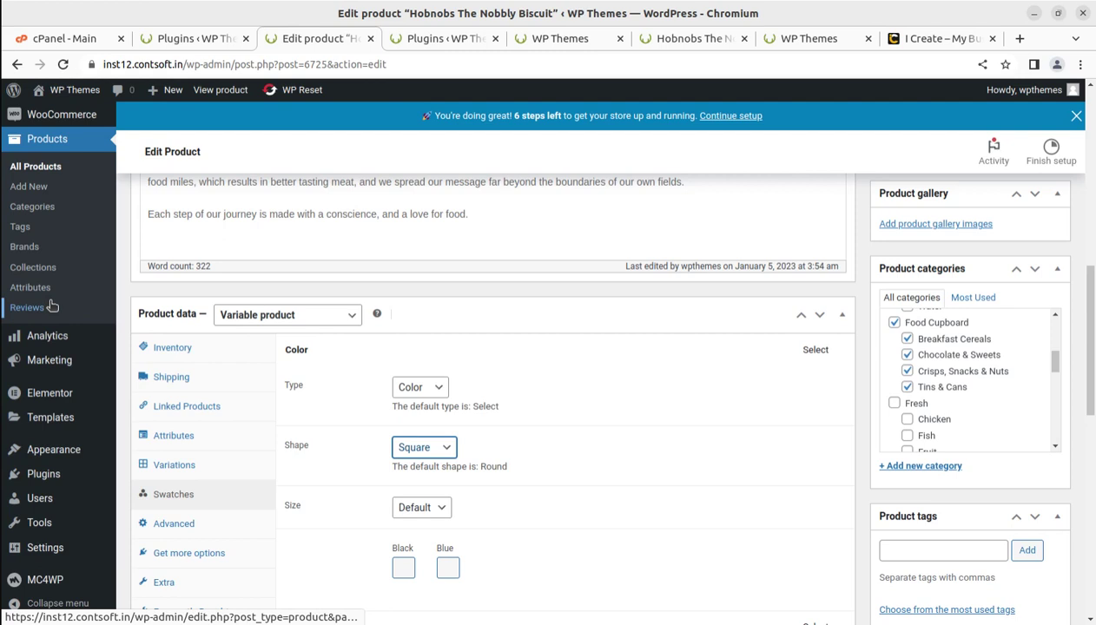
- View the store's product attributes list with the Color and Size terms, and return to the product editor
scroll(42, 306, up, 1)
mouse_move(54, 192)
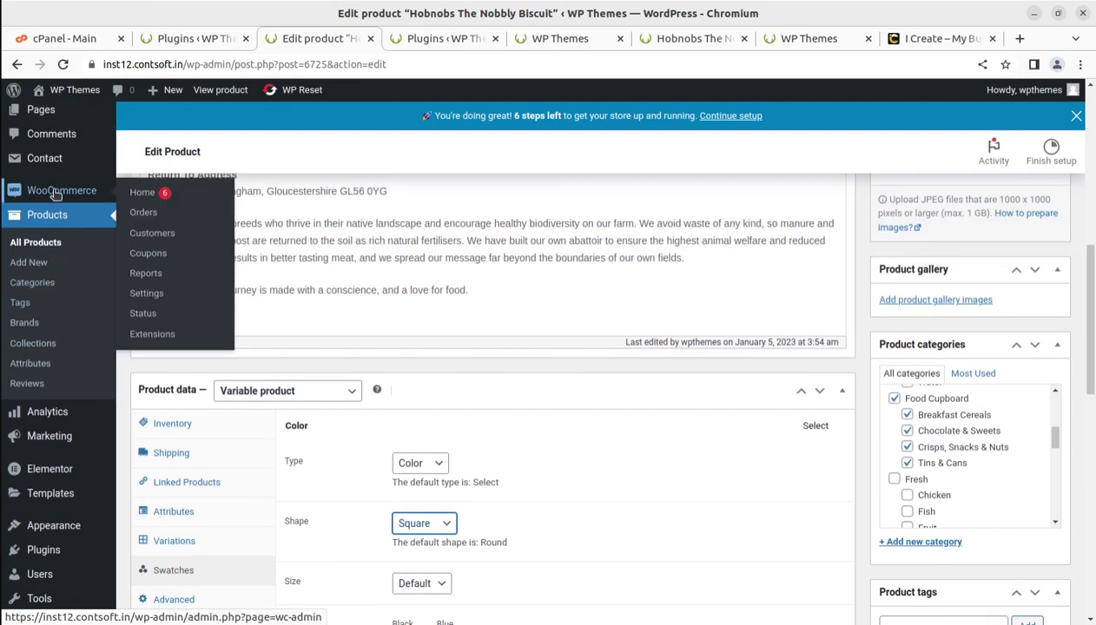
click(40, 369)
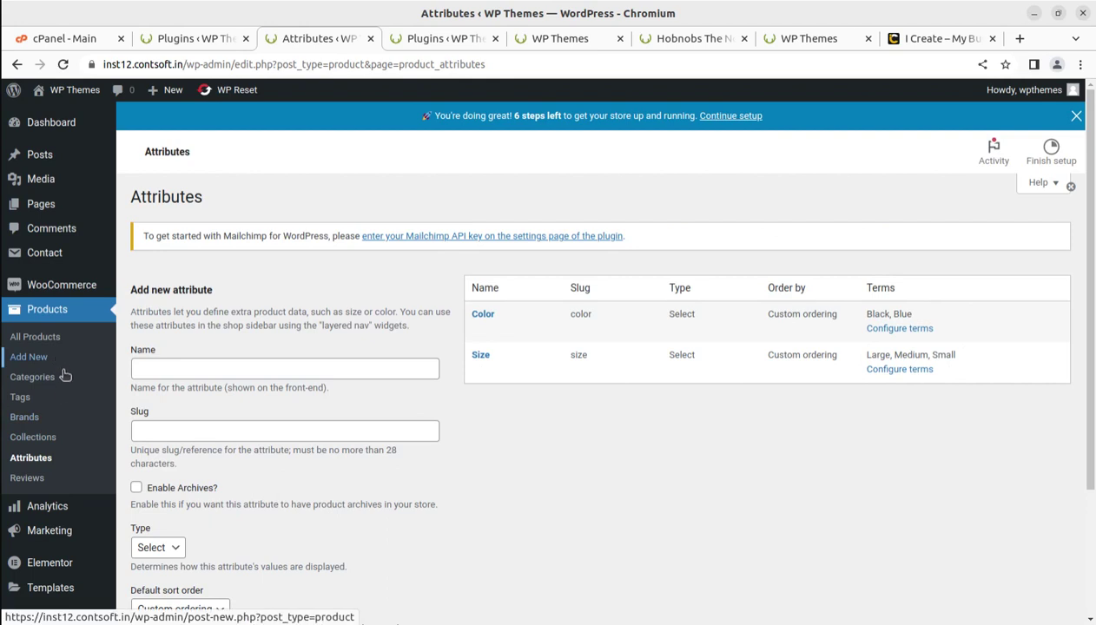
click(16, 64)
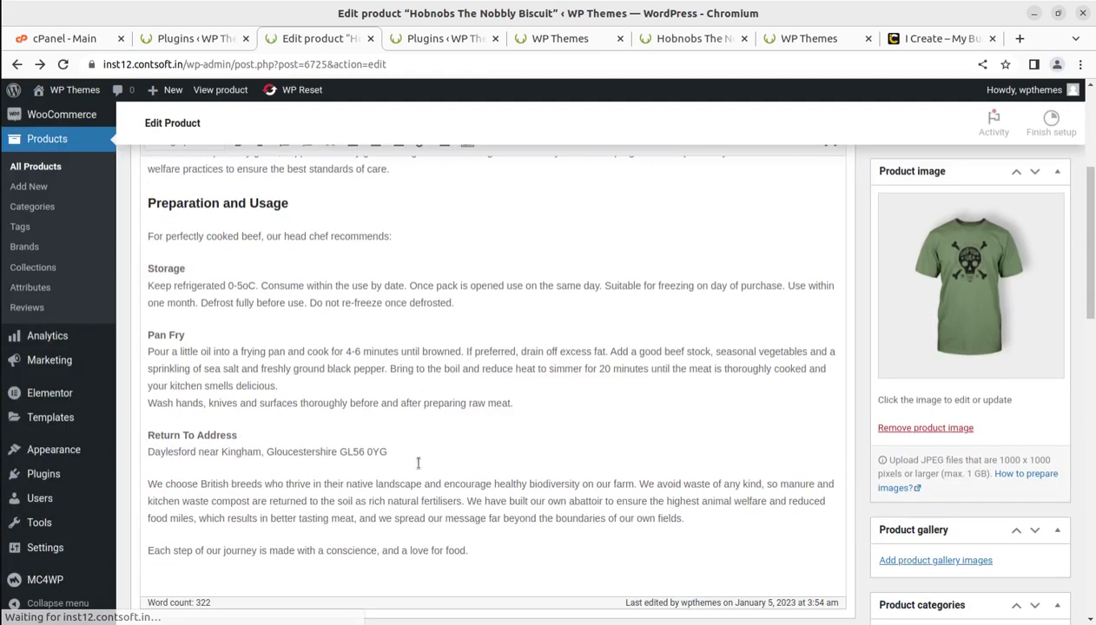
- In the product's swatch settings, set the Color attribute's type to Color and its shape to Square
scroll(365, 487, down, 5)
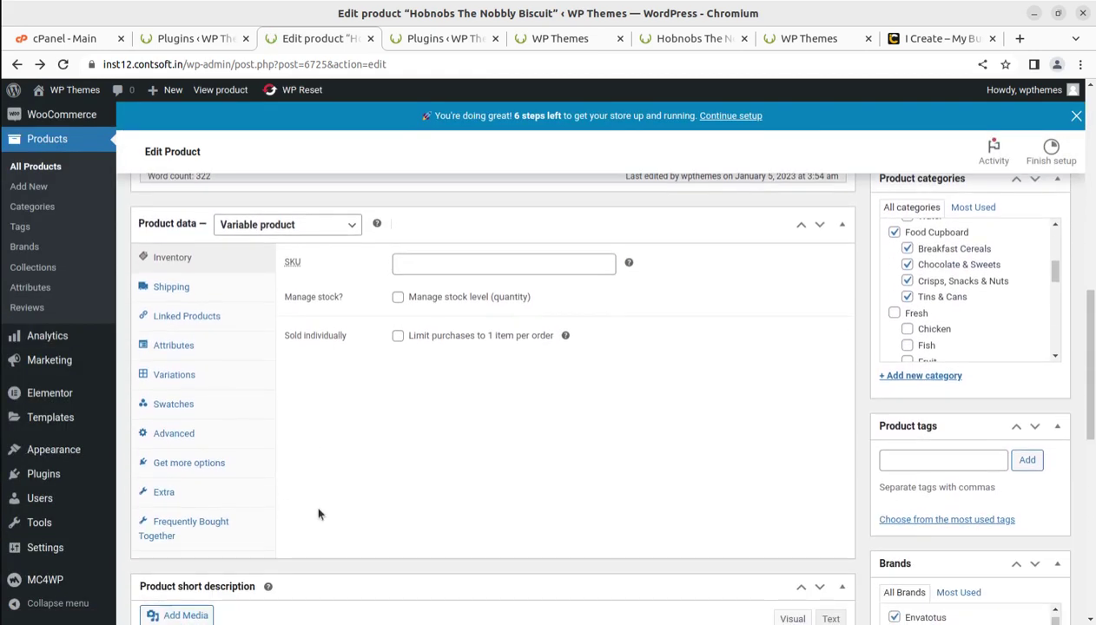
click(180, 408)
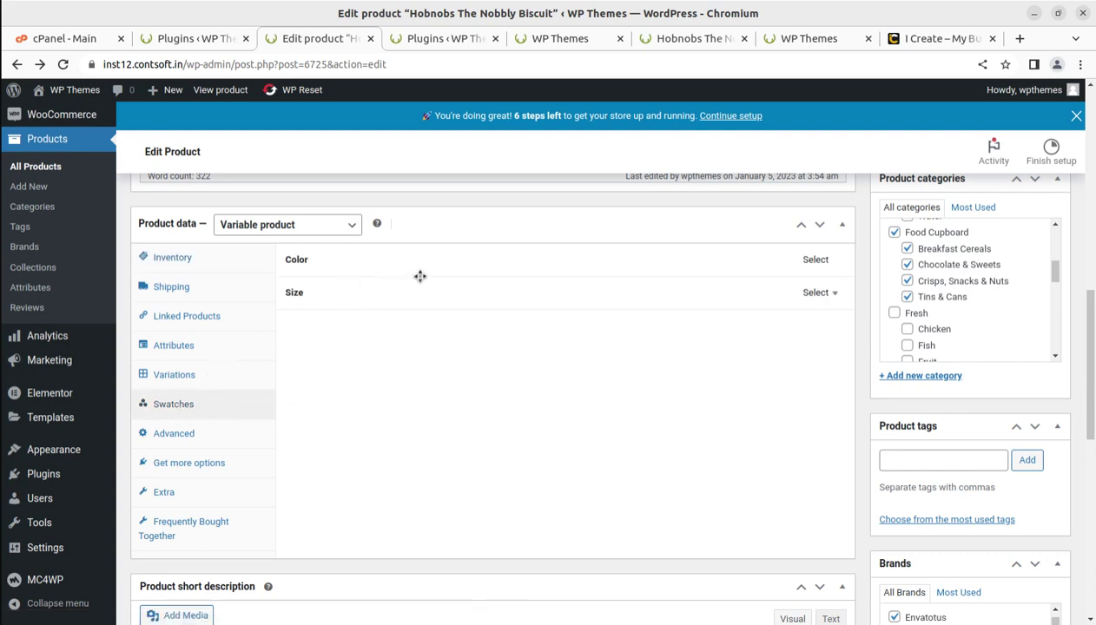
click(458, 265)
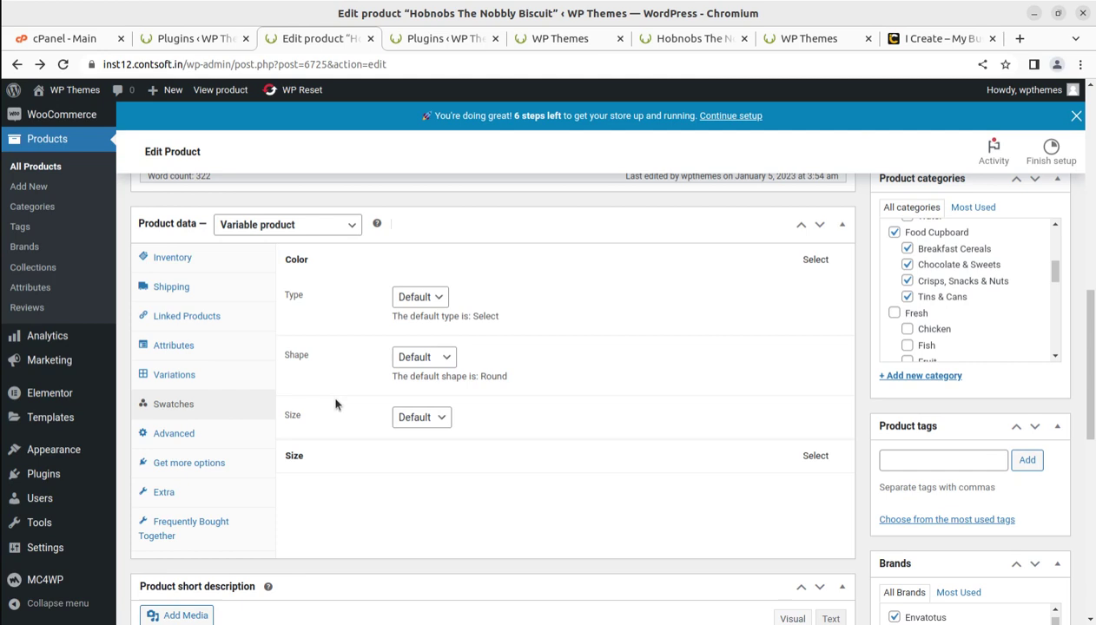
click(438, 297)
click(424, 340)
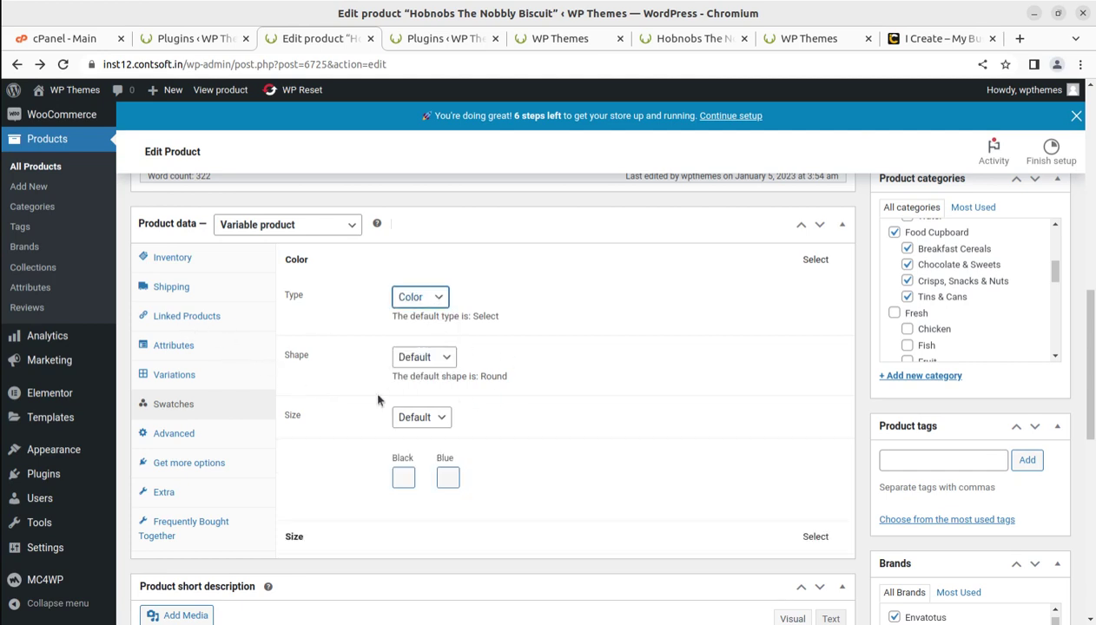
click(442, 358)
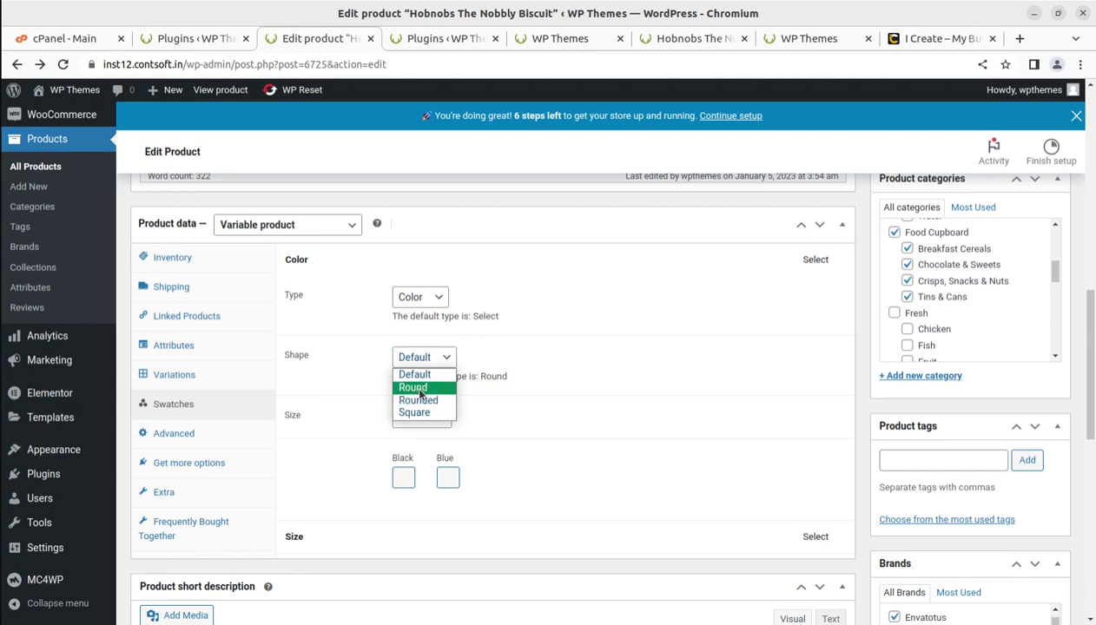
click(417, 413)
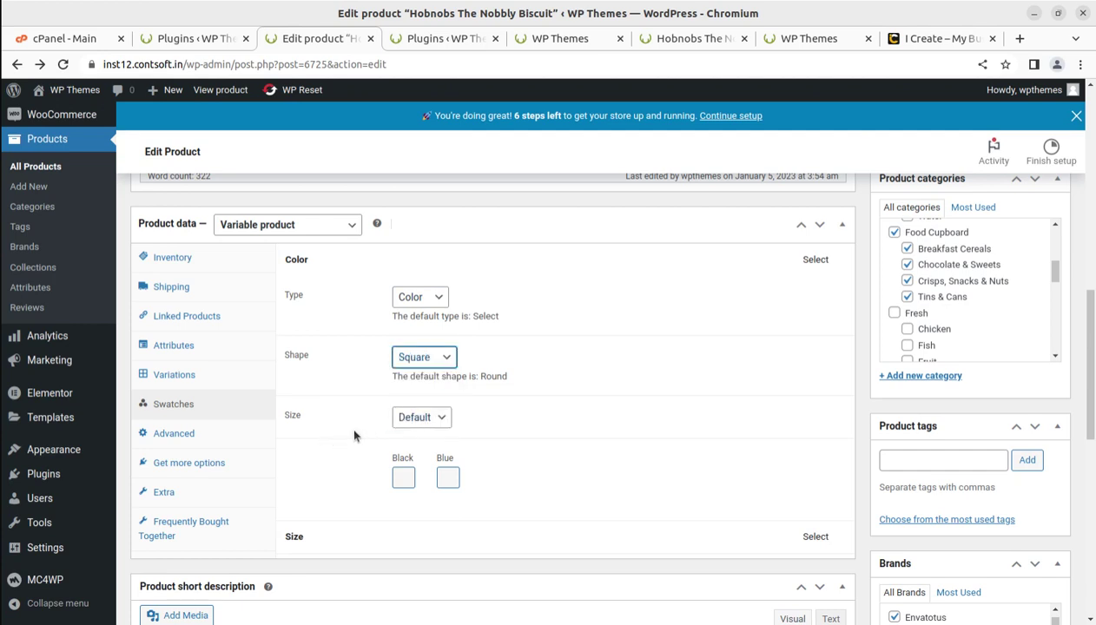
click(417, 418)
click(557, 417)
- Assign the color #0f0f0f to the Black swatch and #1e73be to the Blue swatch
click(404, 479)
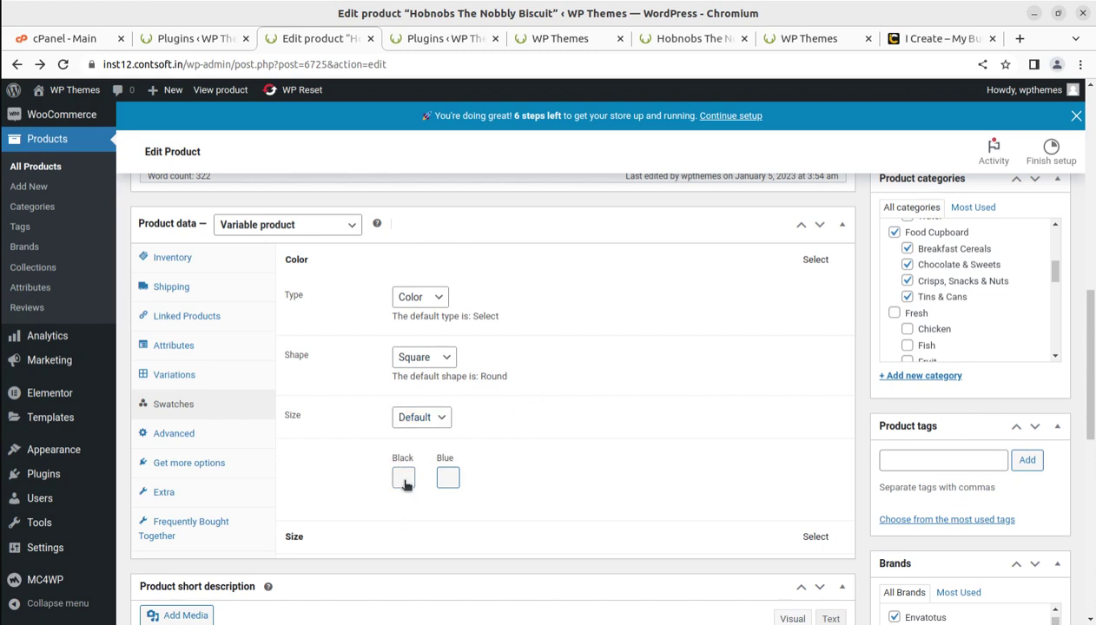
scroll(737, 490, down, 1)
scroll(737, 490, down, 1)
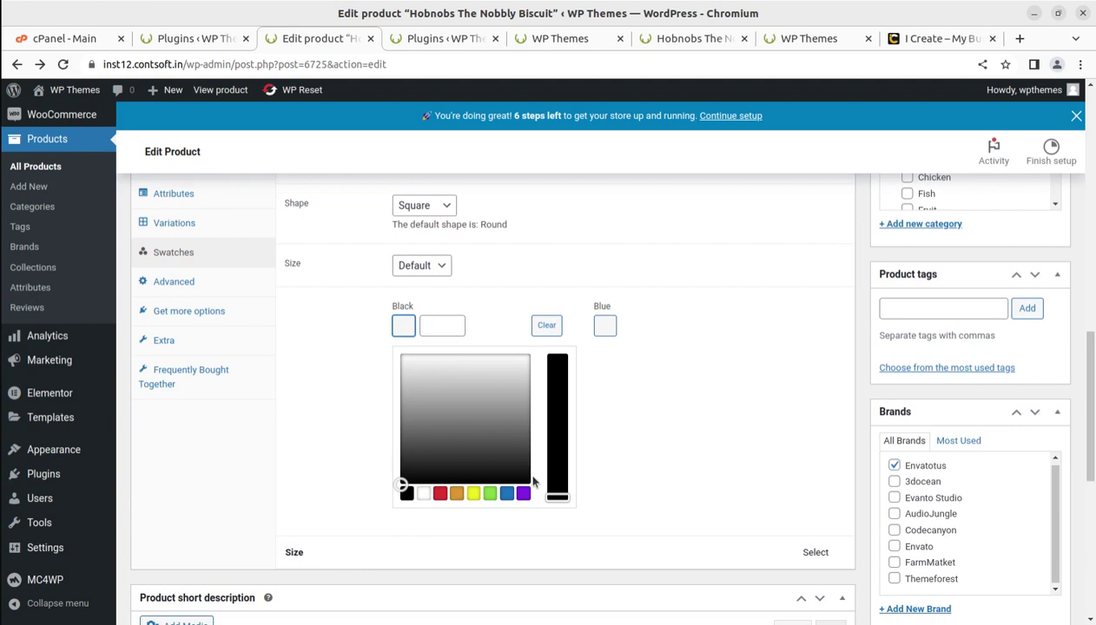
click(402, 479)
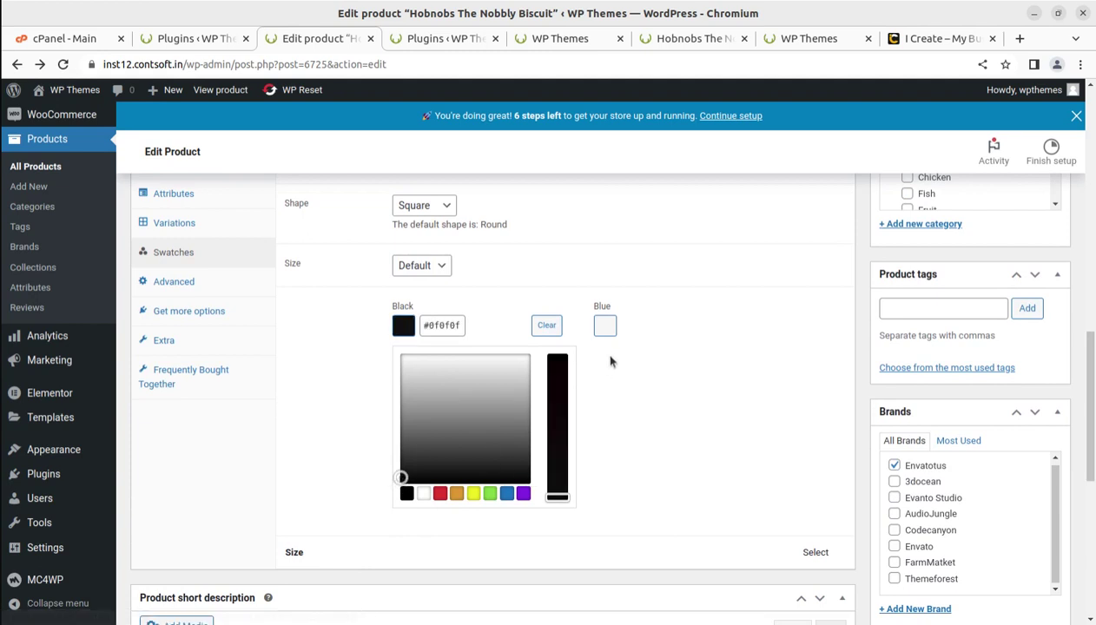
click(696, 389)
click(445, 328)
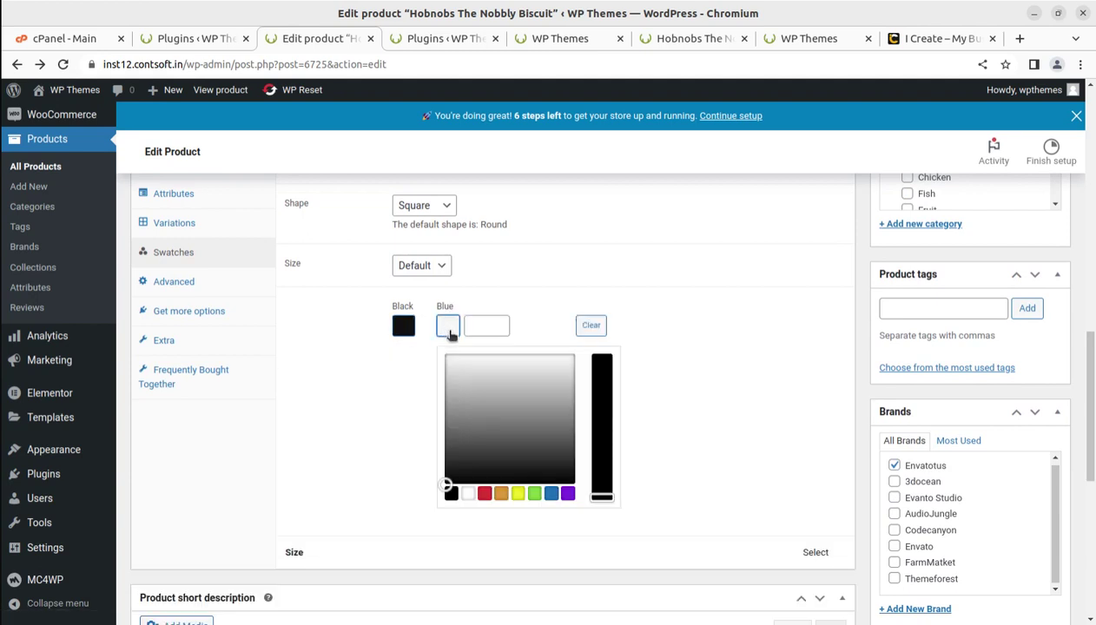
click(550, 494)
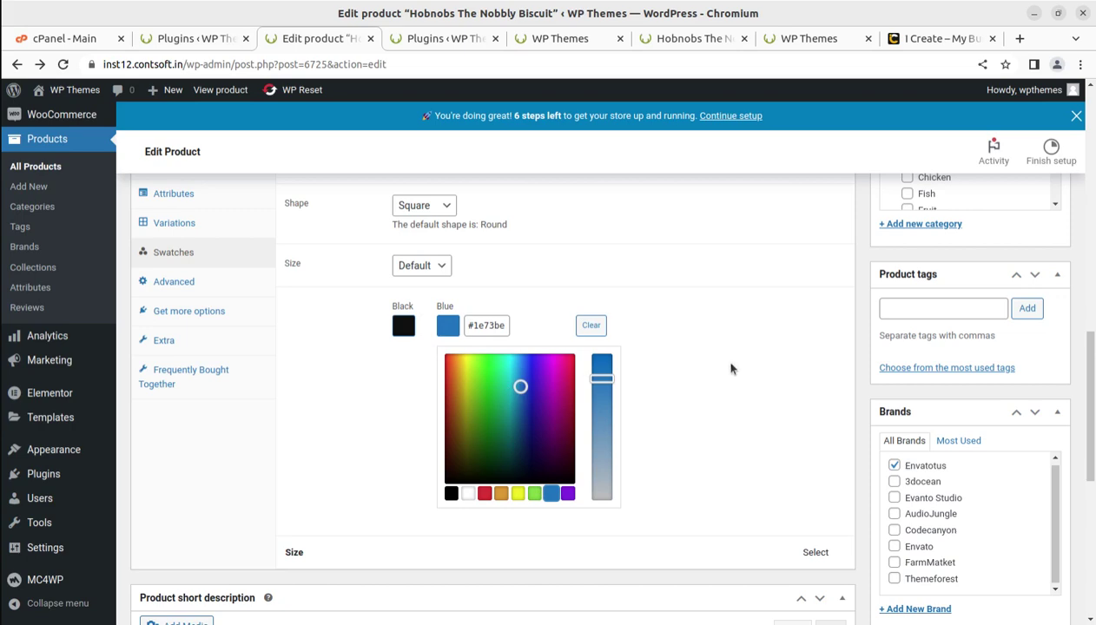
click(730, 369)
- Update the product to save its Color swatch settings
scroll(571, 480, up, 3)
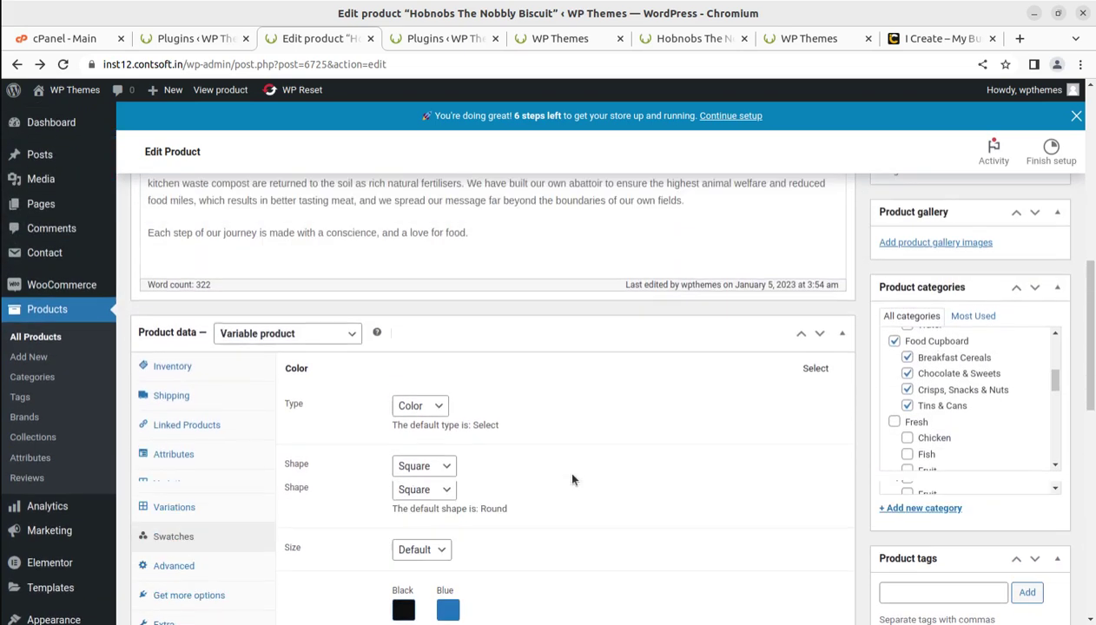
scroll(572, 479, up, 10)
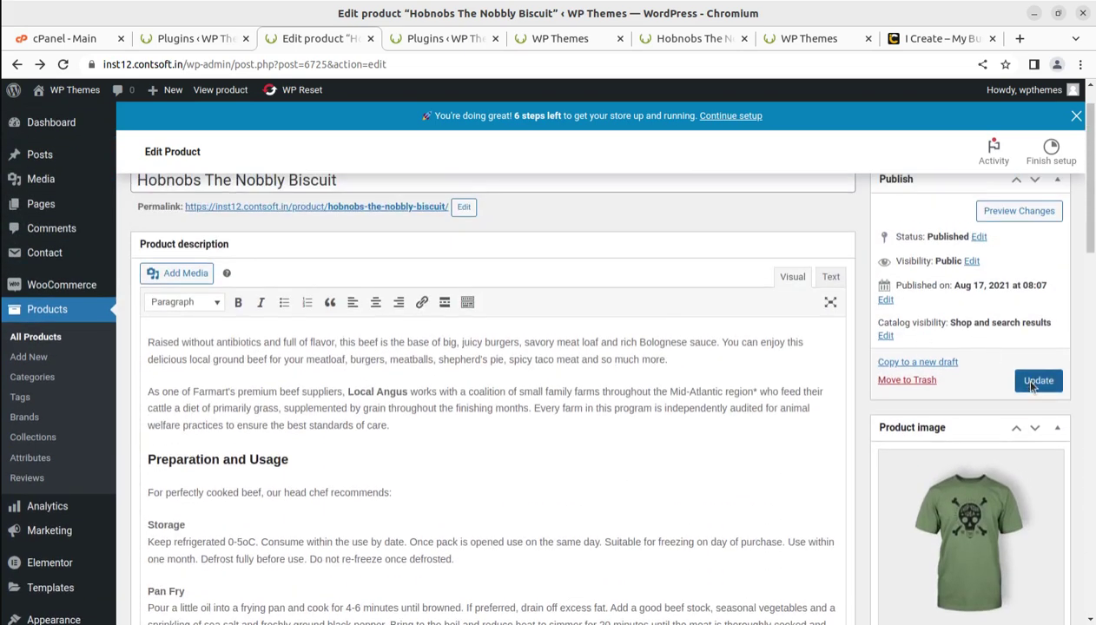
click(1038, 380)
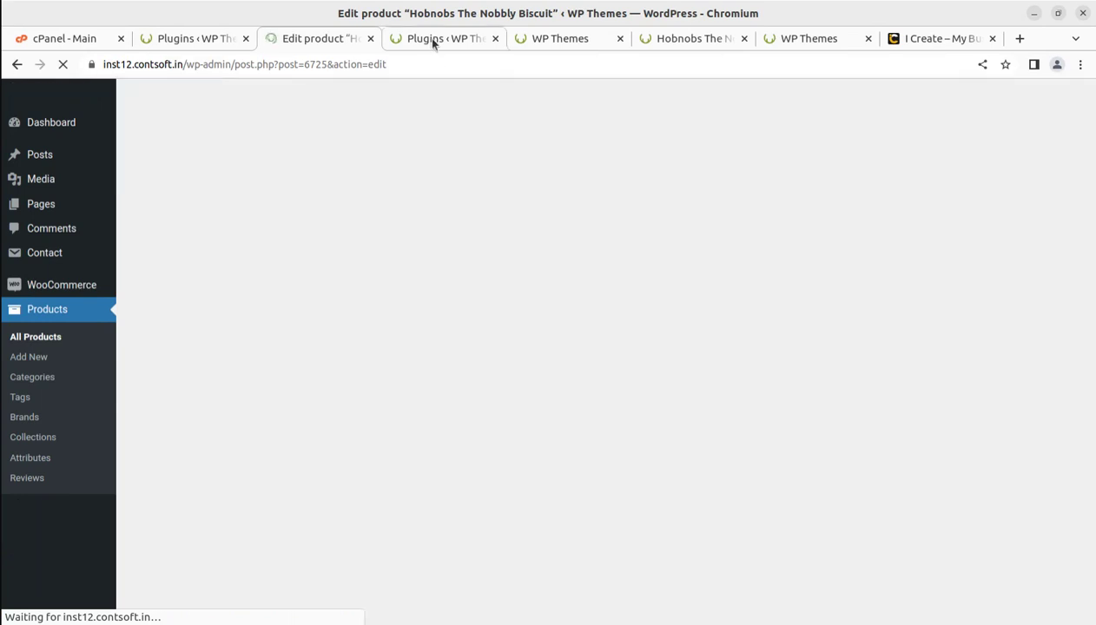
- Close the extra plugins list and store home page, and reload the Hobnobs The Nobbly Biscuit store page
click(469, 43)
click(493, 39)
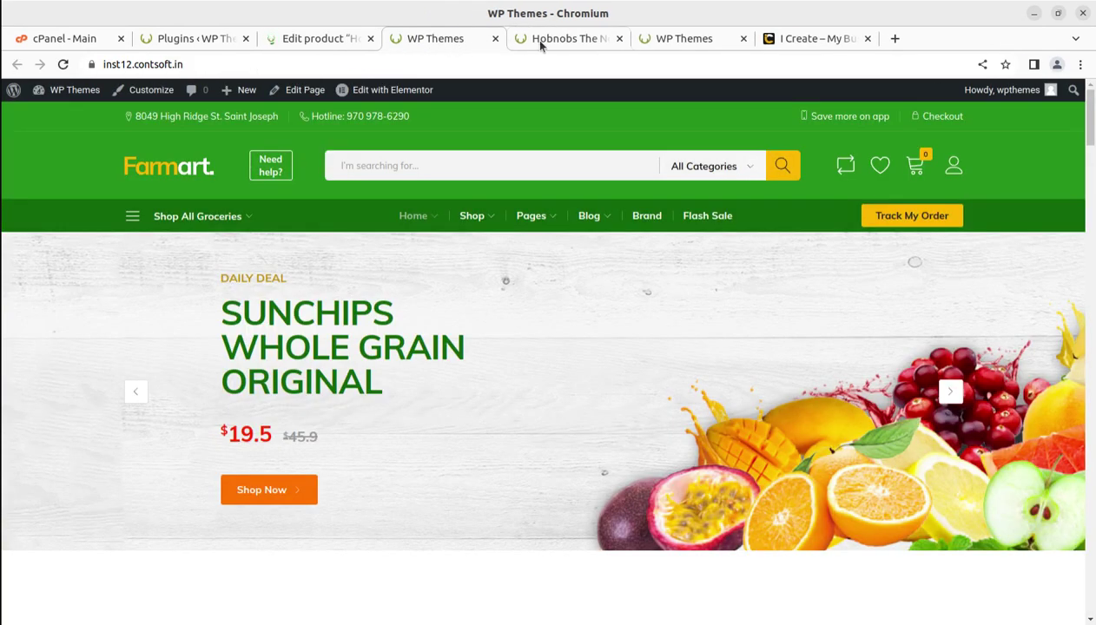
click(531, 39)
click(494, 39)
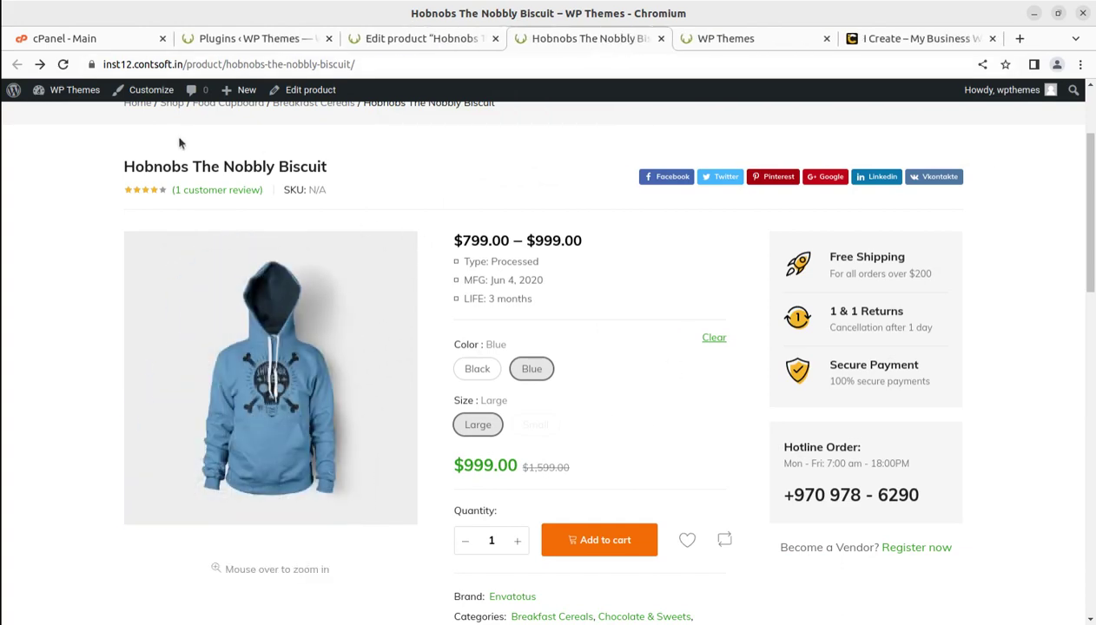
click(62, 64)
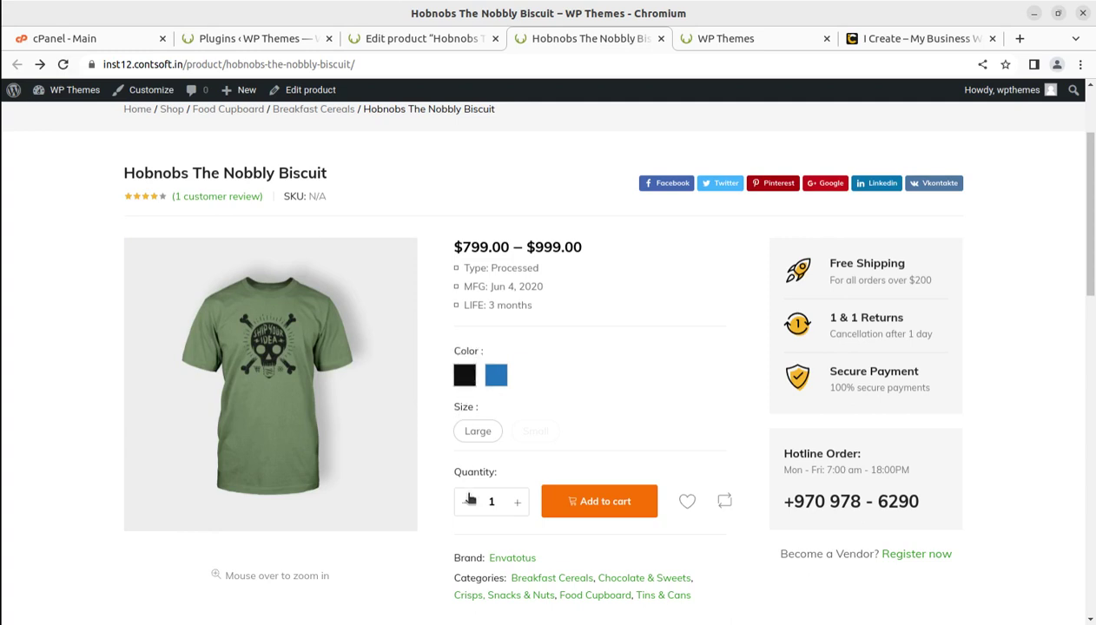
- Choose the Black swatch with size Large and change the color to Blue to compare the product image and price
click(464, 375)
click(477, 432)
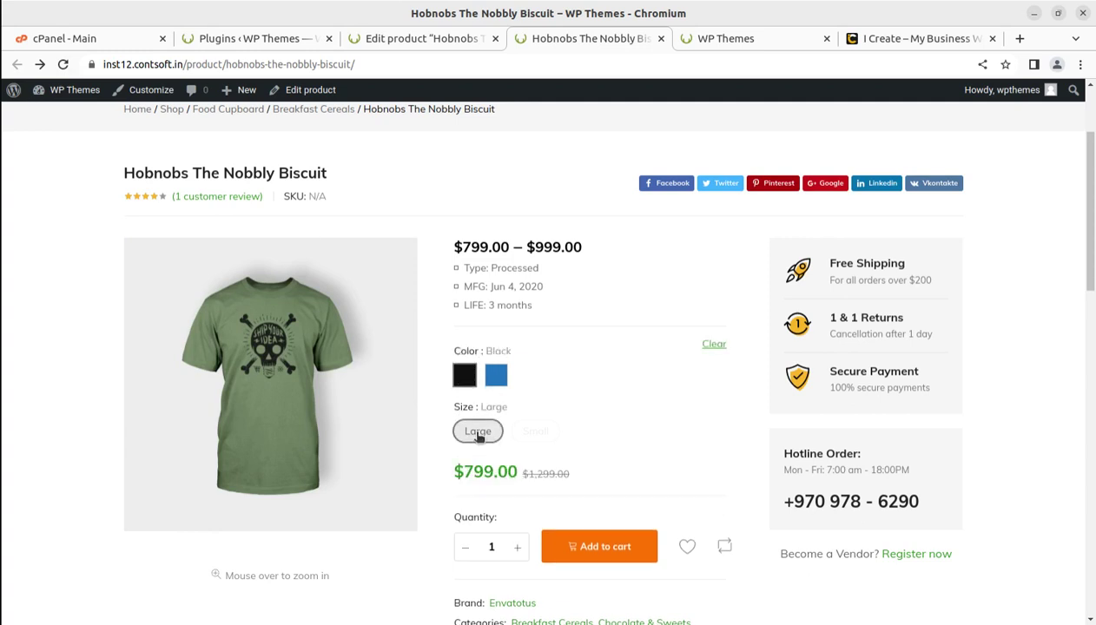
click(497, 379)
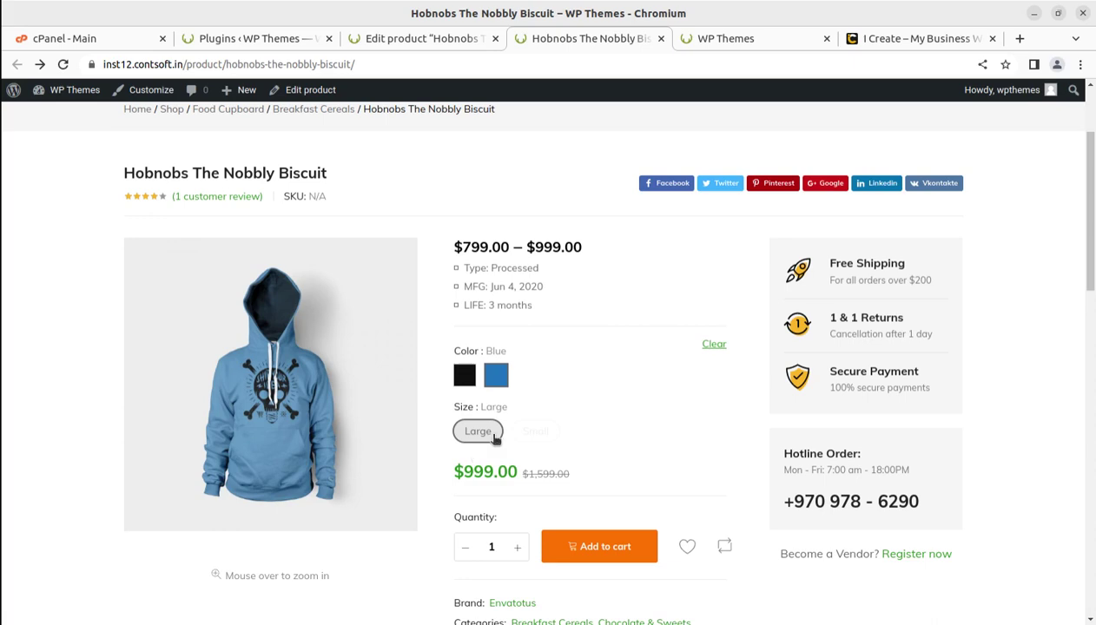
click(405, 47)
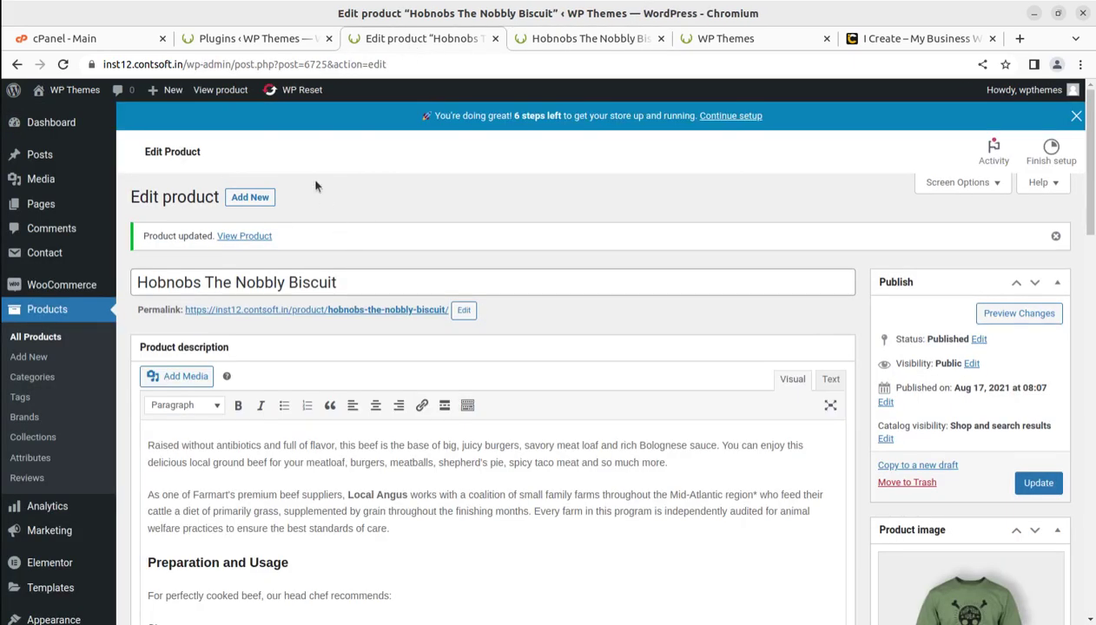
click(560, 40)
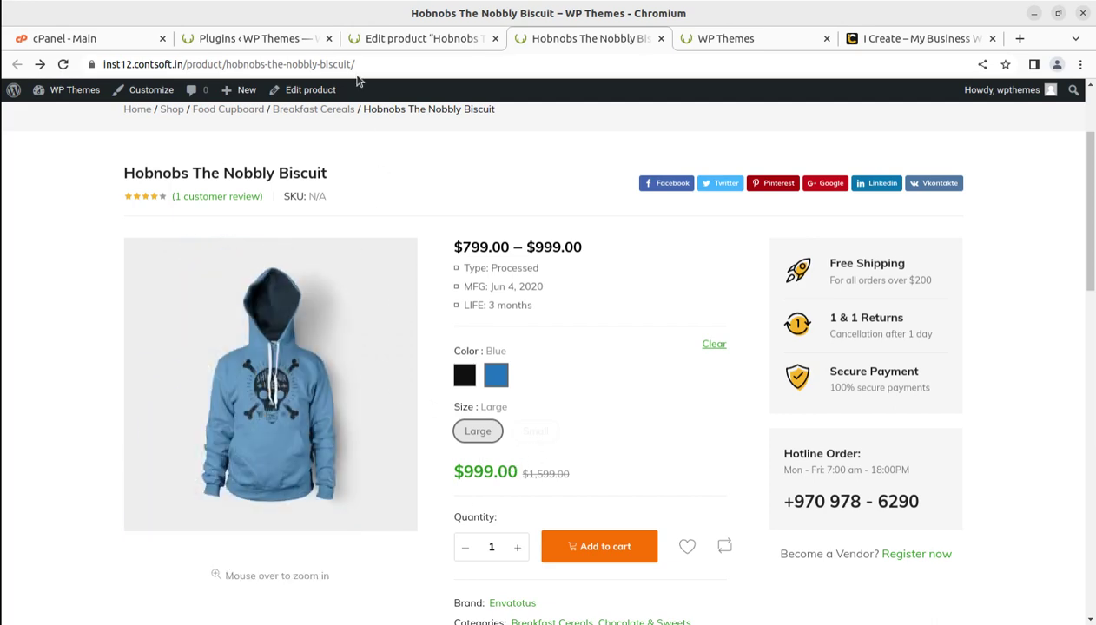
- Return to the product editor and set the Size attribute's swatch type to Label and its shape to Square
click(386, 39)
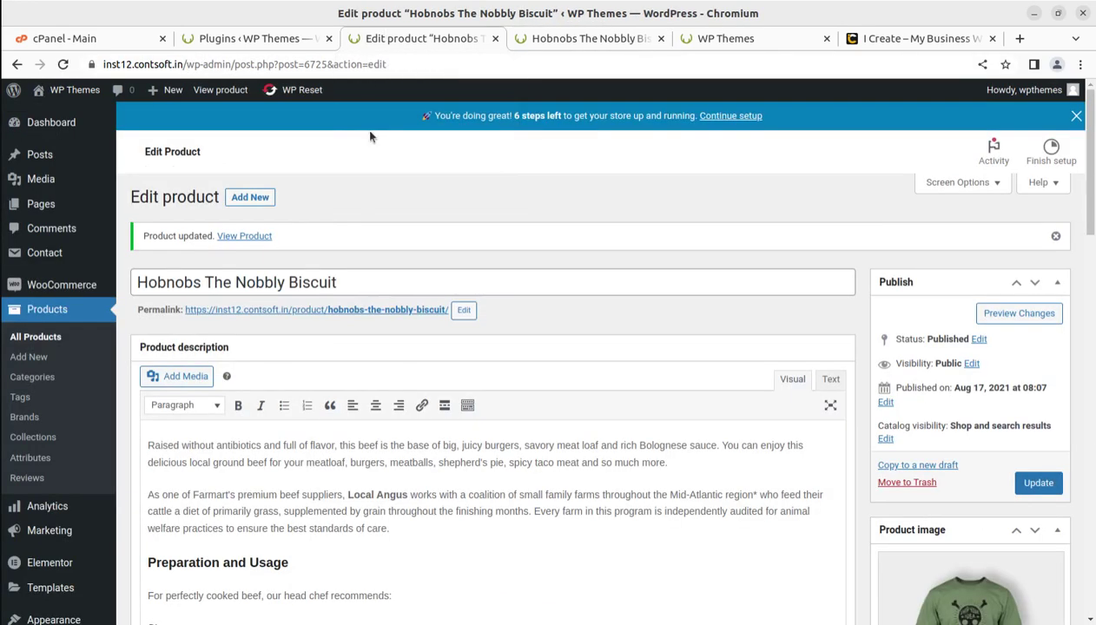
scroll(366, 359, down, 8)
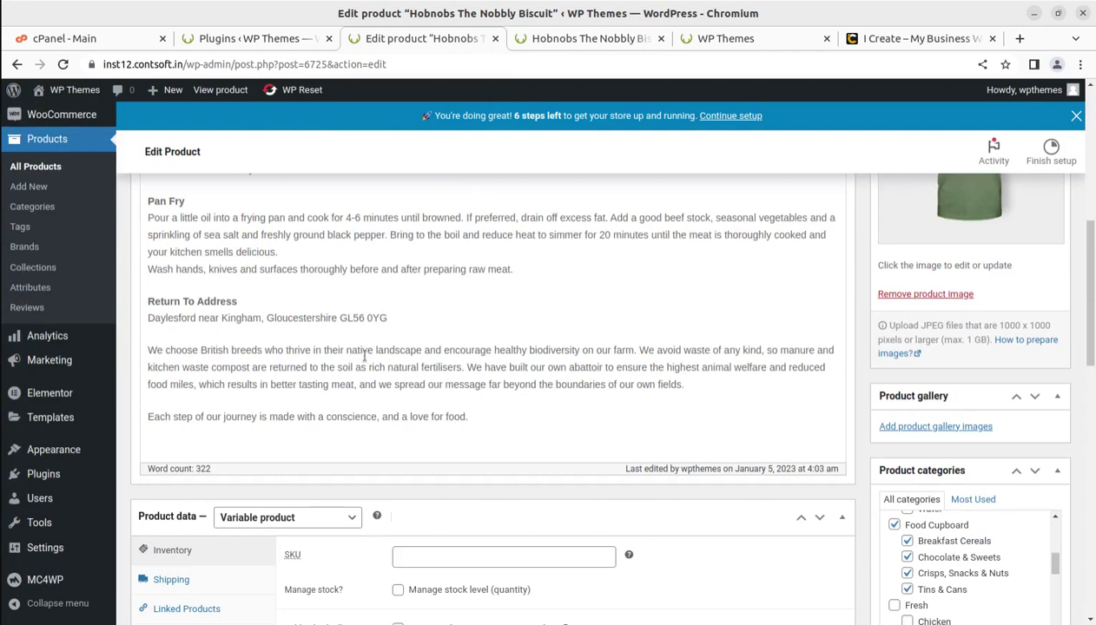
scroll(328, 410, down, 2)
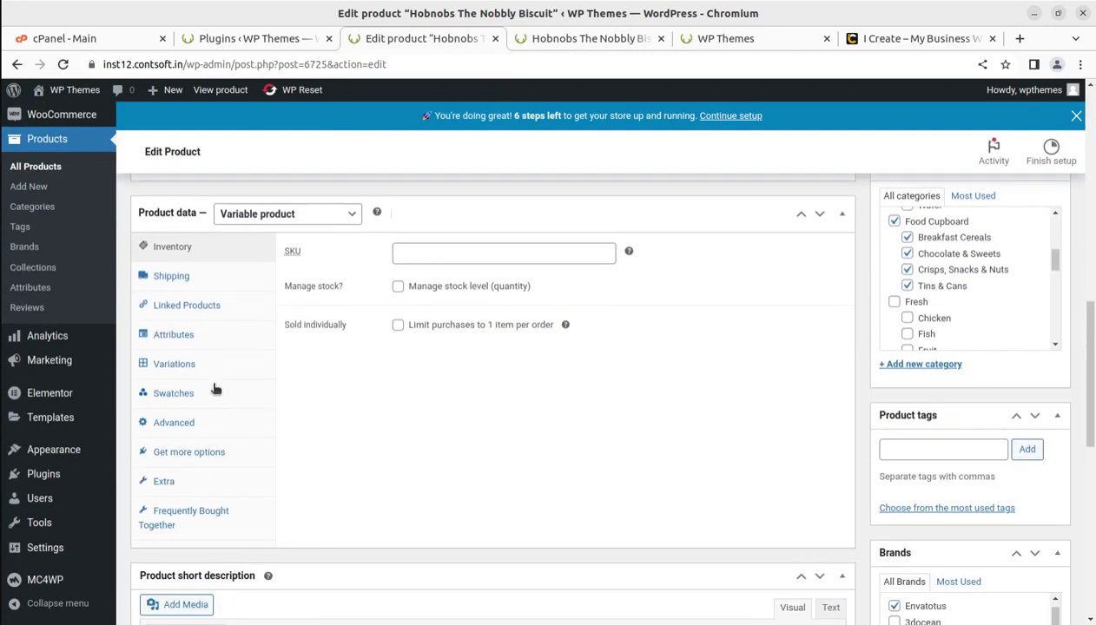
click(178, 393)
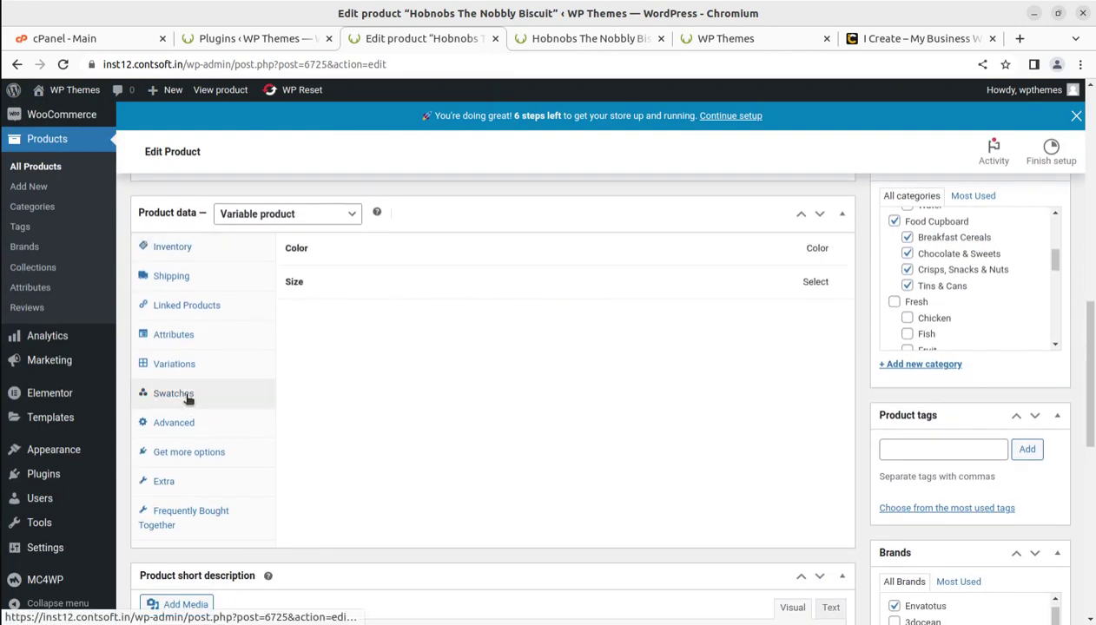
click(353, 290)
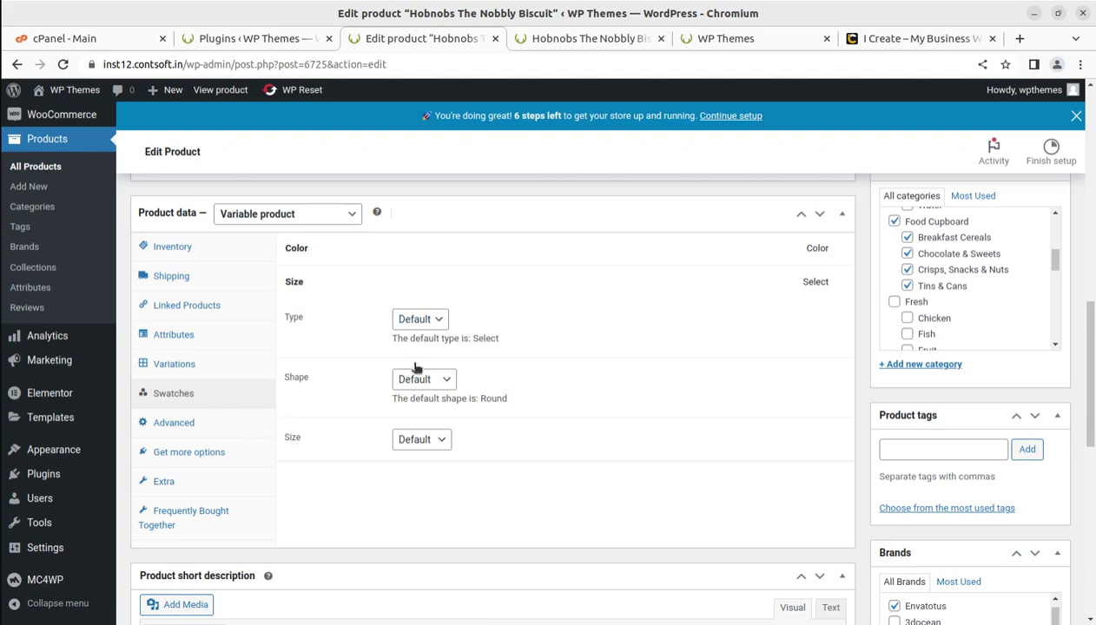
click(446, 321)
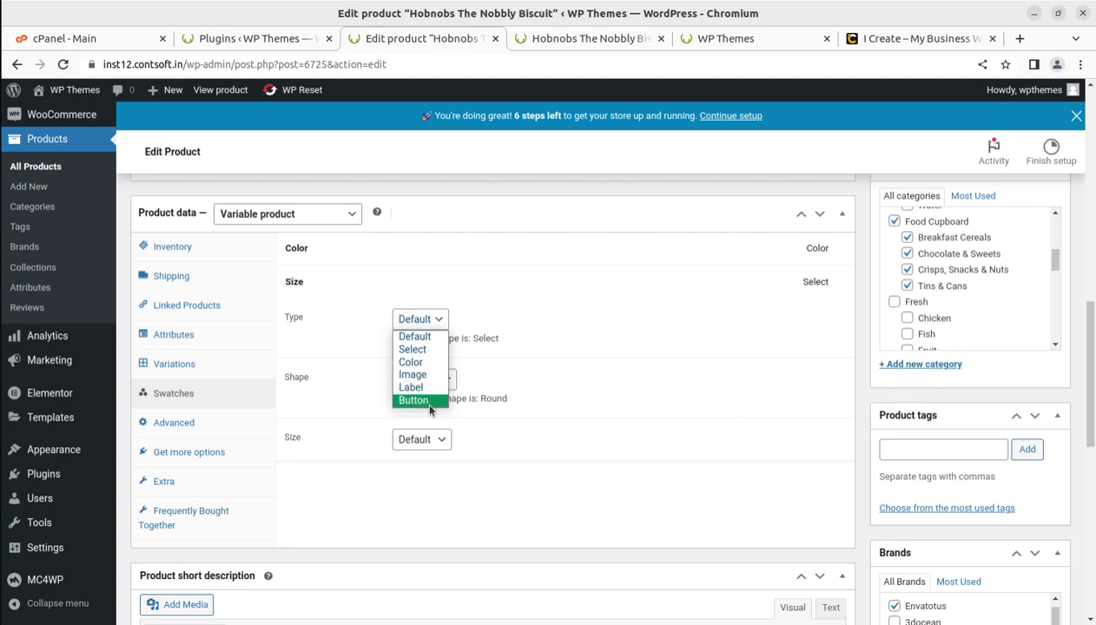
click(413, 388)
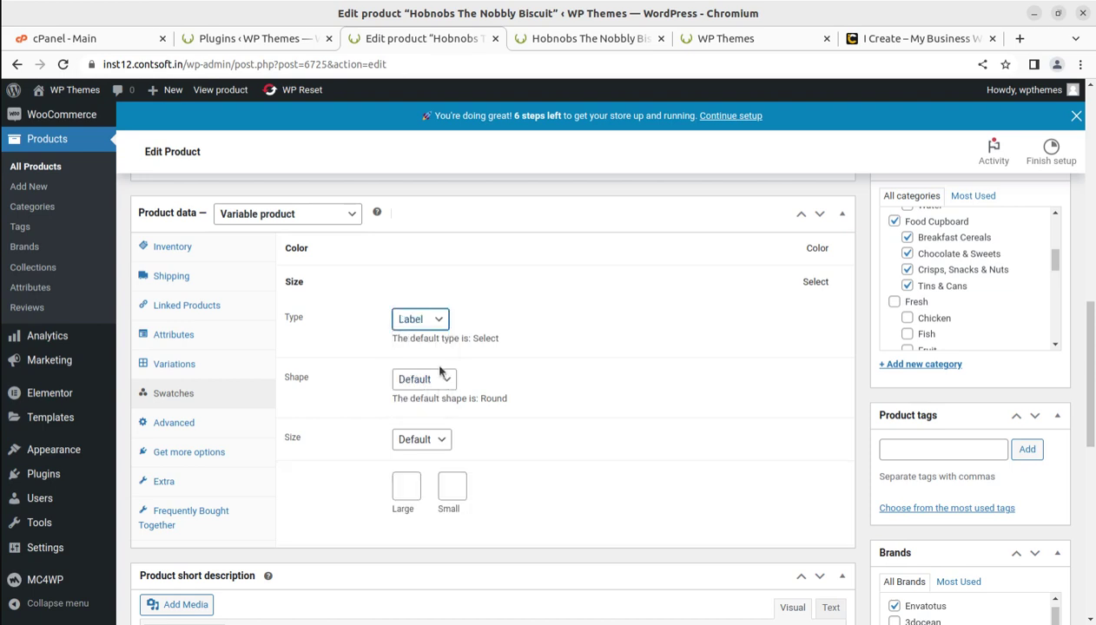
click(441, 382)
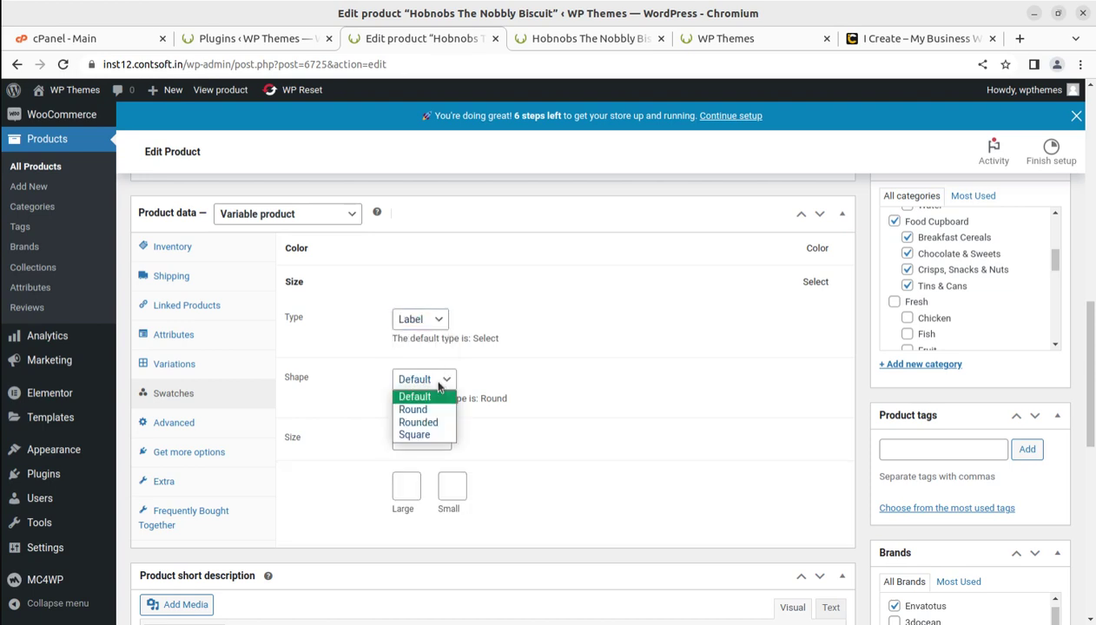
click(434, 434)
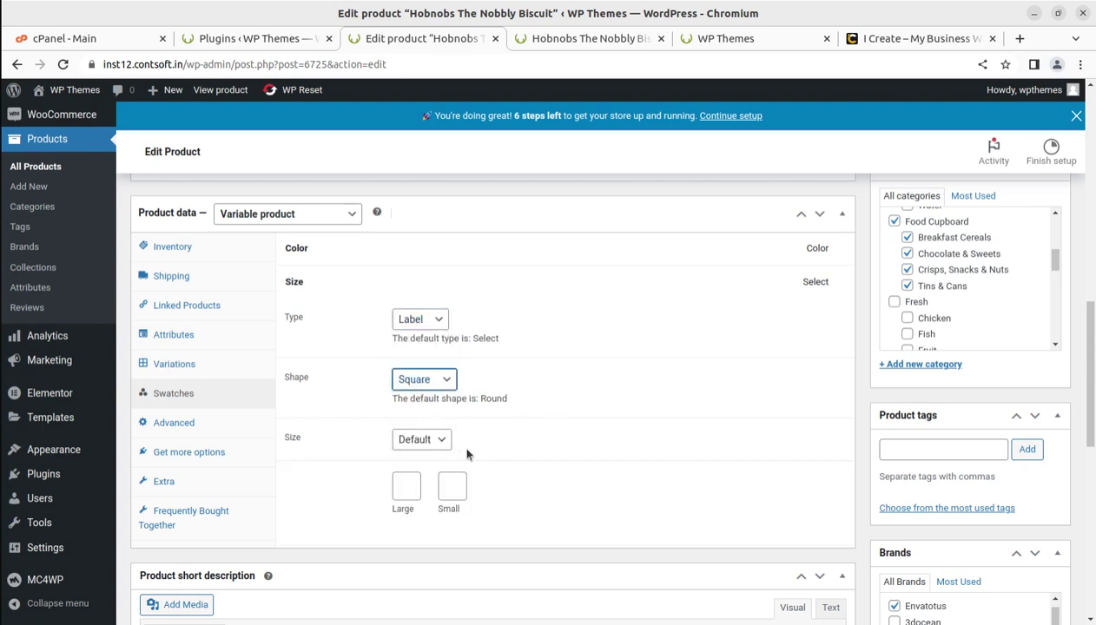
- Label the Large size swatch L and the Small size swatch S
scroll(400, 495, down, 1)
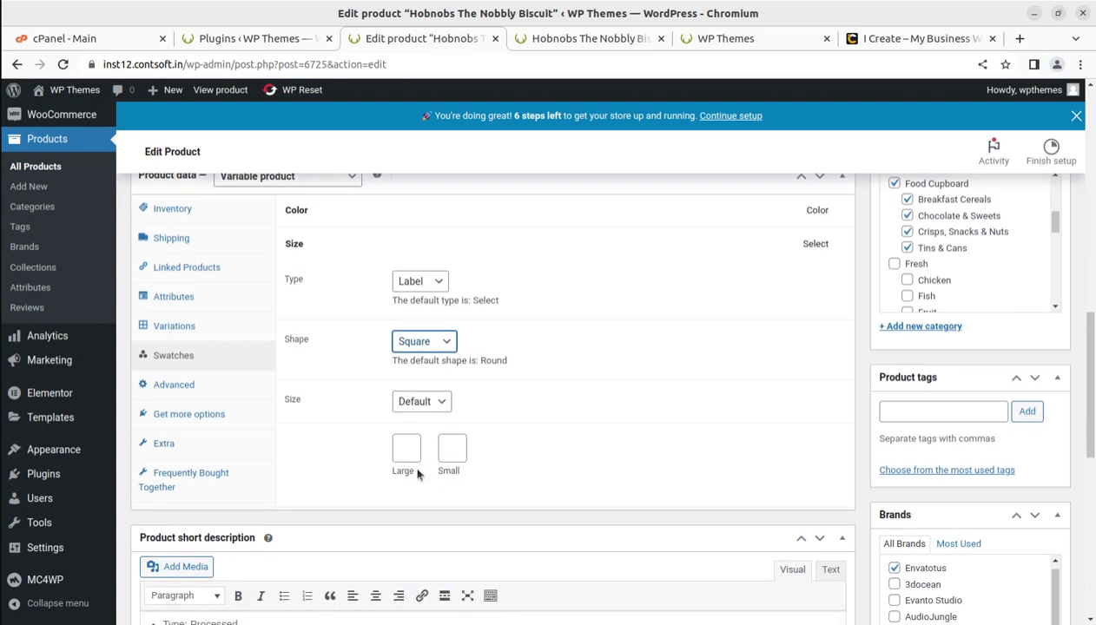
click(405, 452)
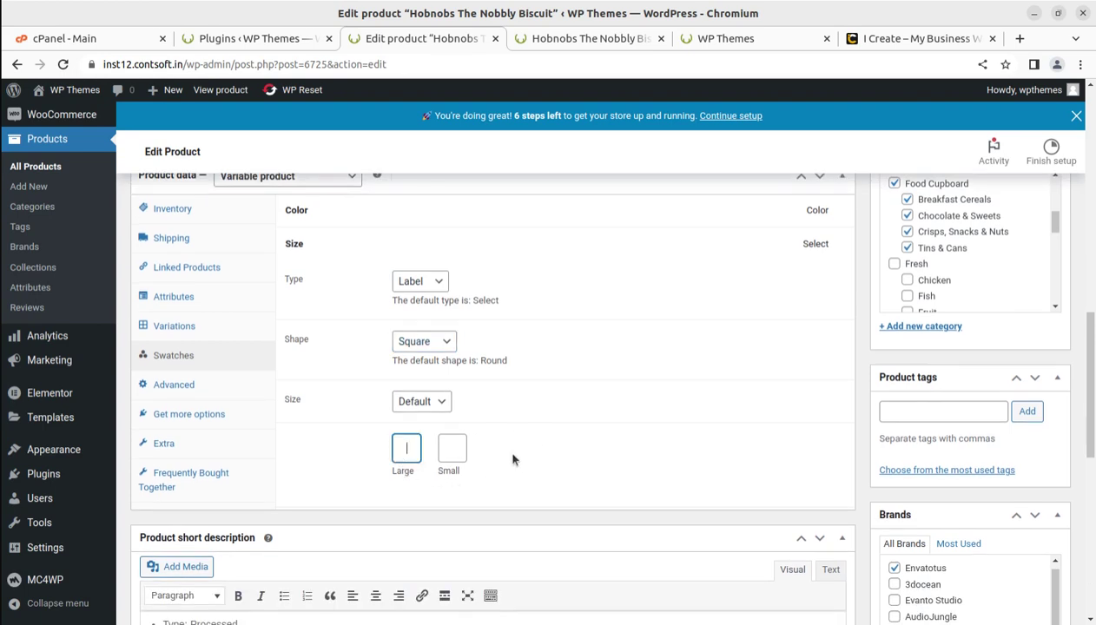
text(L)
click(452, 449)
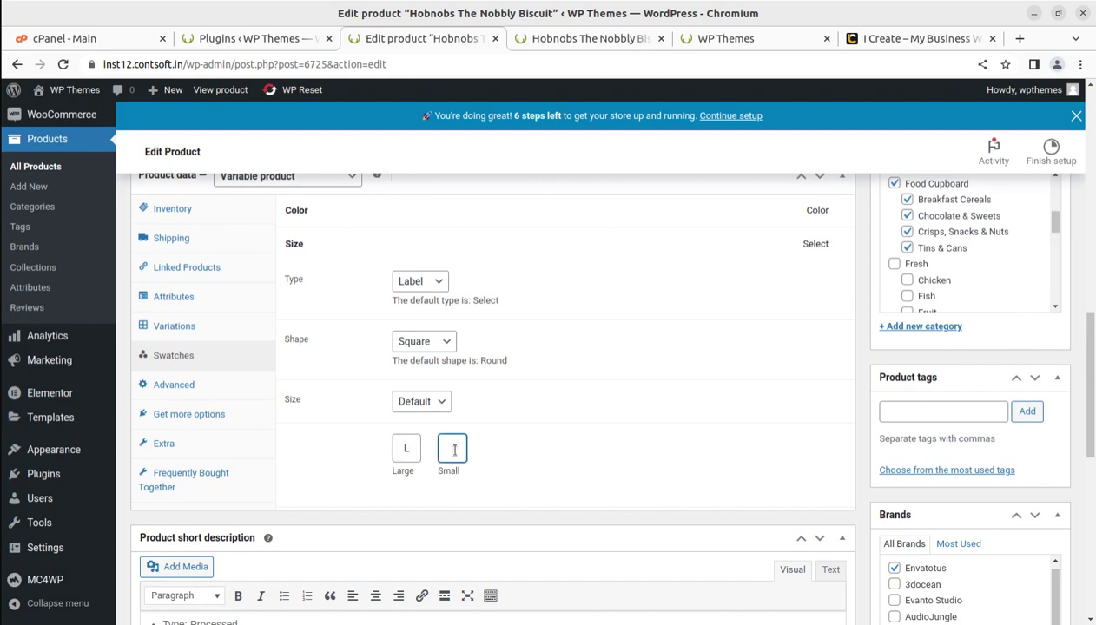
text(S)
click(575, 441)
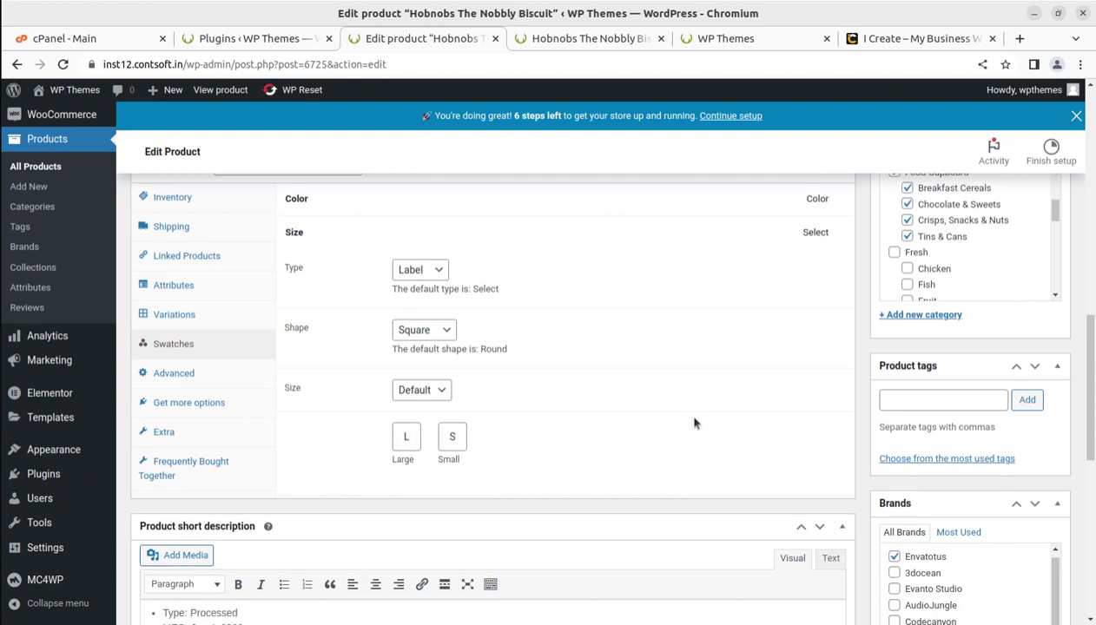
- Update the product with the Size label swatches and reload its store page
scroll(716, 398, down, 3)
scroll(735, 411, up, 1)
scroll(734, 411, up, 15)
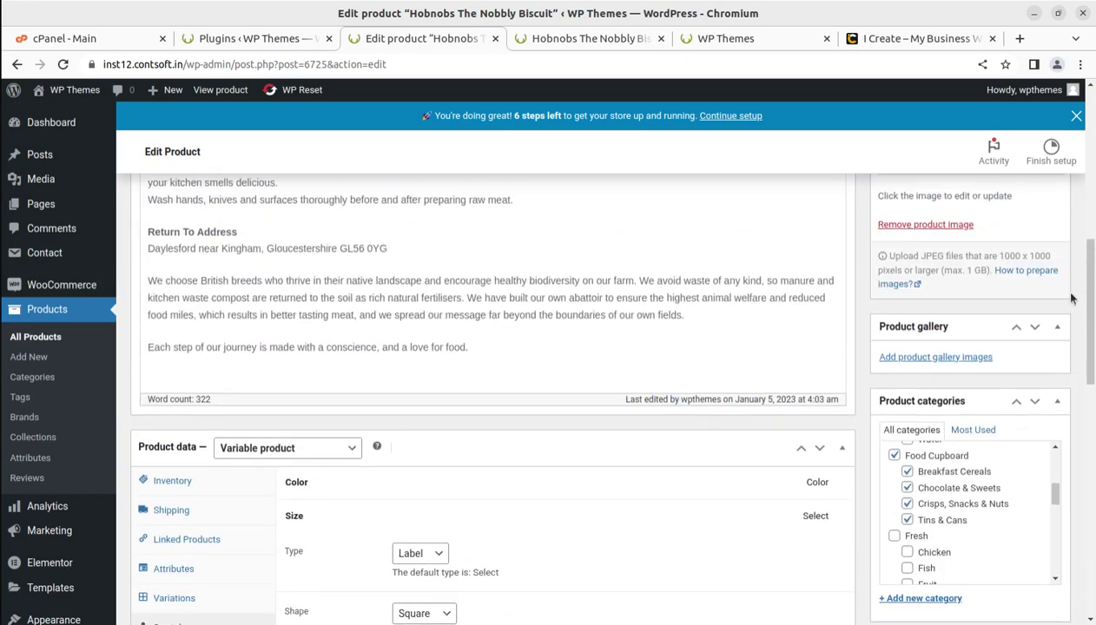
click(1037, 406)
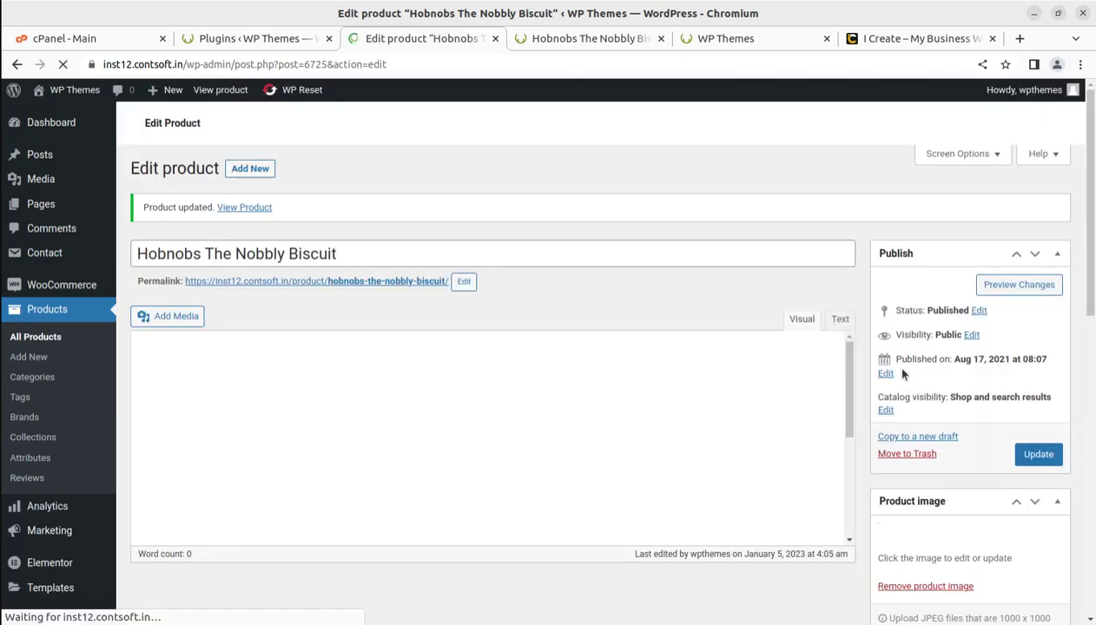
click(590, 39)
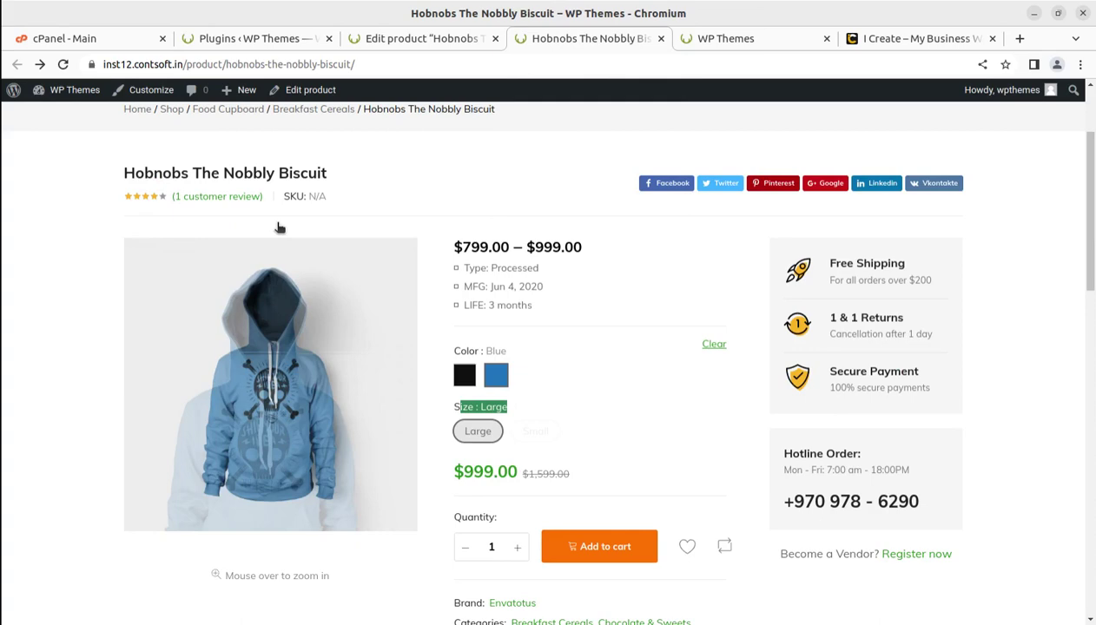
click(62, 65)
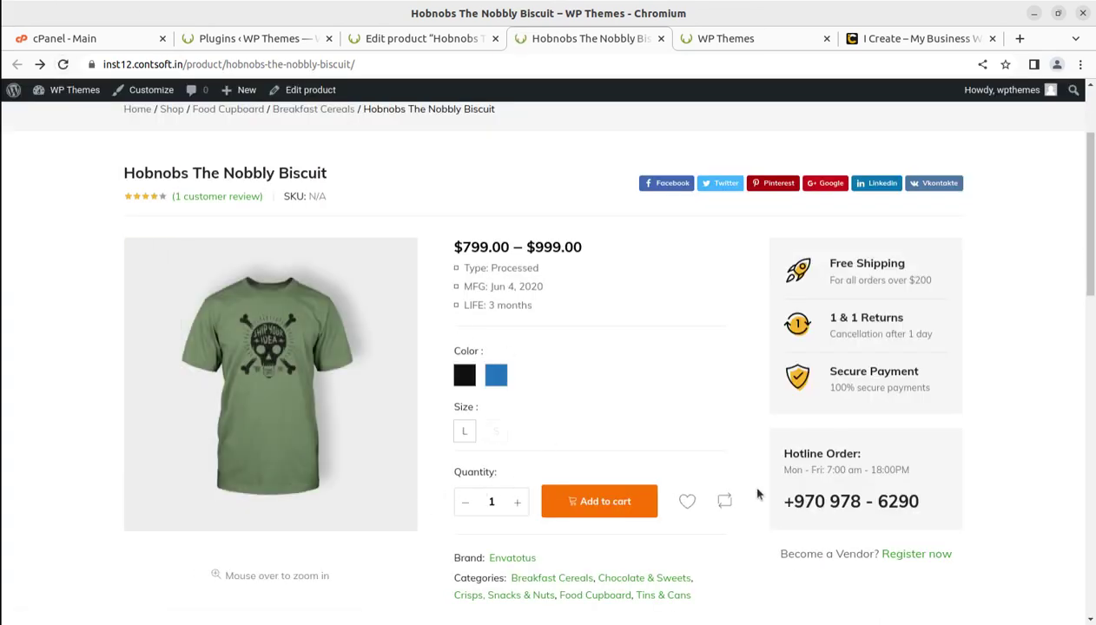
- Choose size L with the Blue swatch and switch the color to Black to compare the product image and price
click(463, 432)
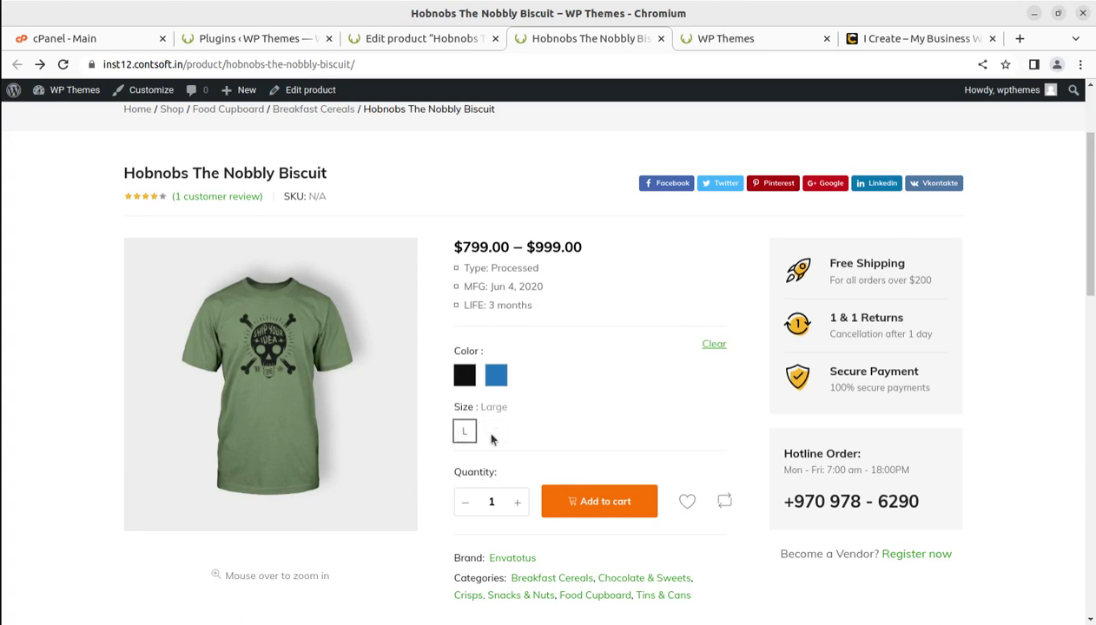
click(492, 379)
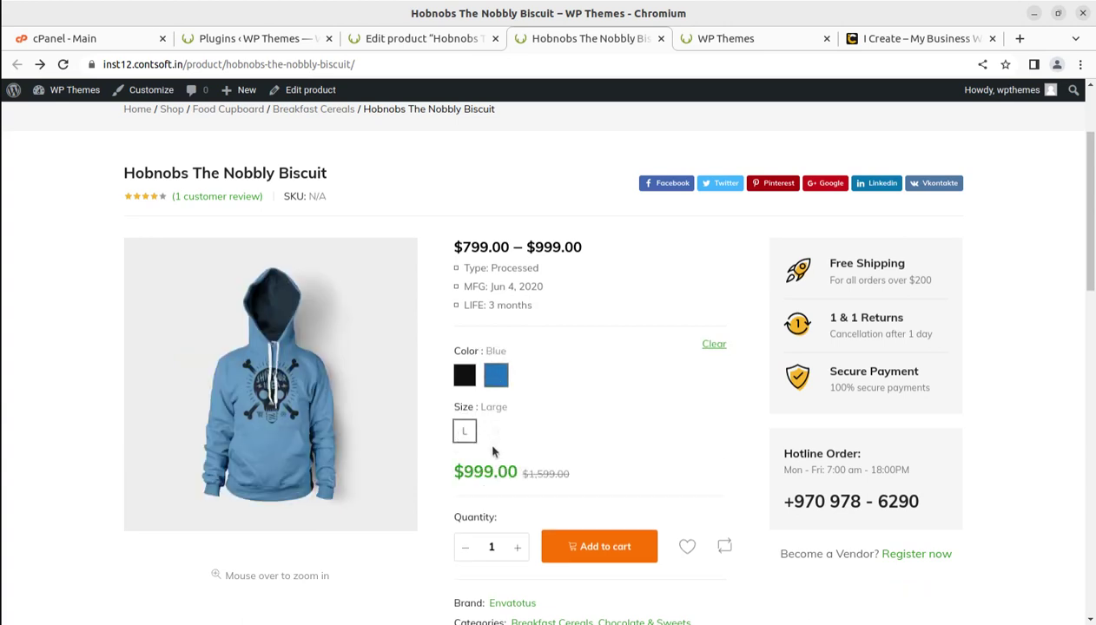
click(466, 375)
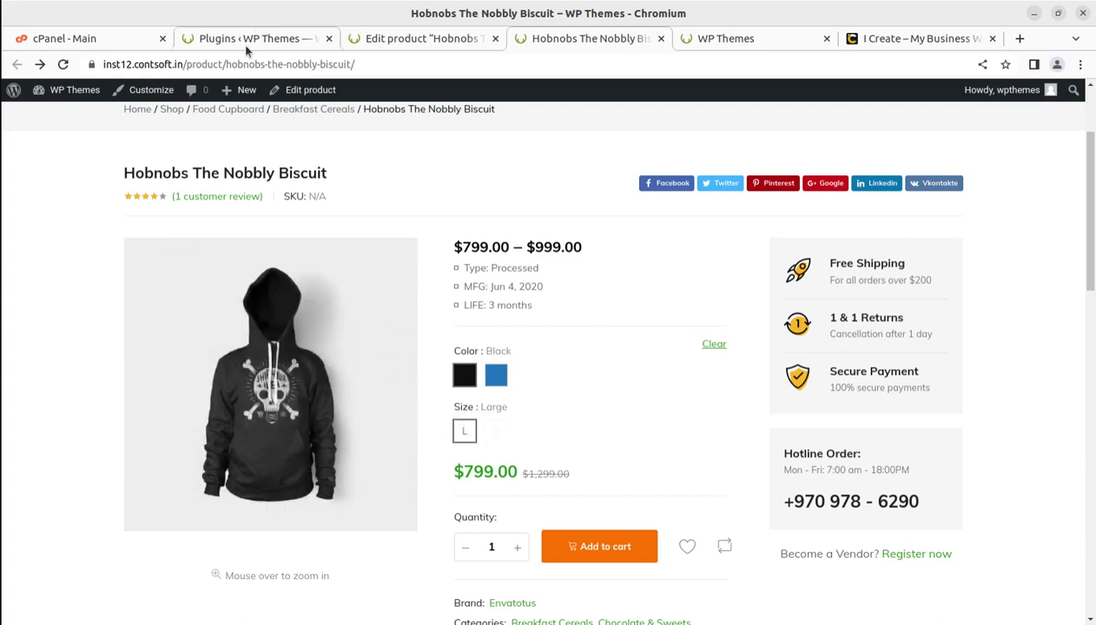
- Return to the product editor's variations and give the Black Small variation a regular price of 1800 and a sale price of 1500
click(398, 39)
scroll(421, 405, down, 9)
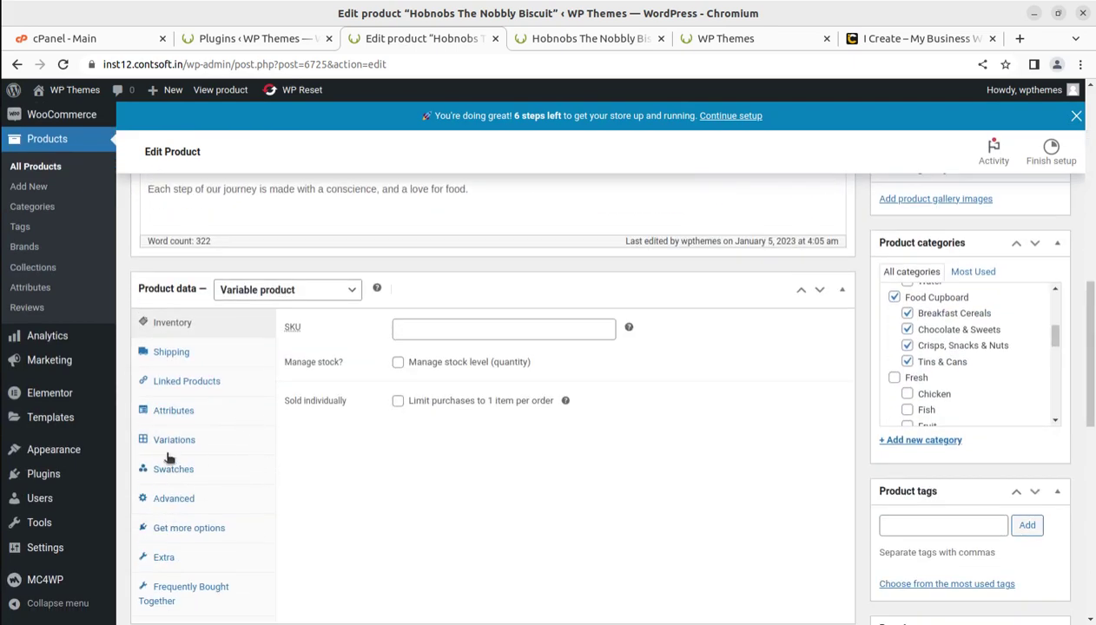
click(176, 440)
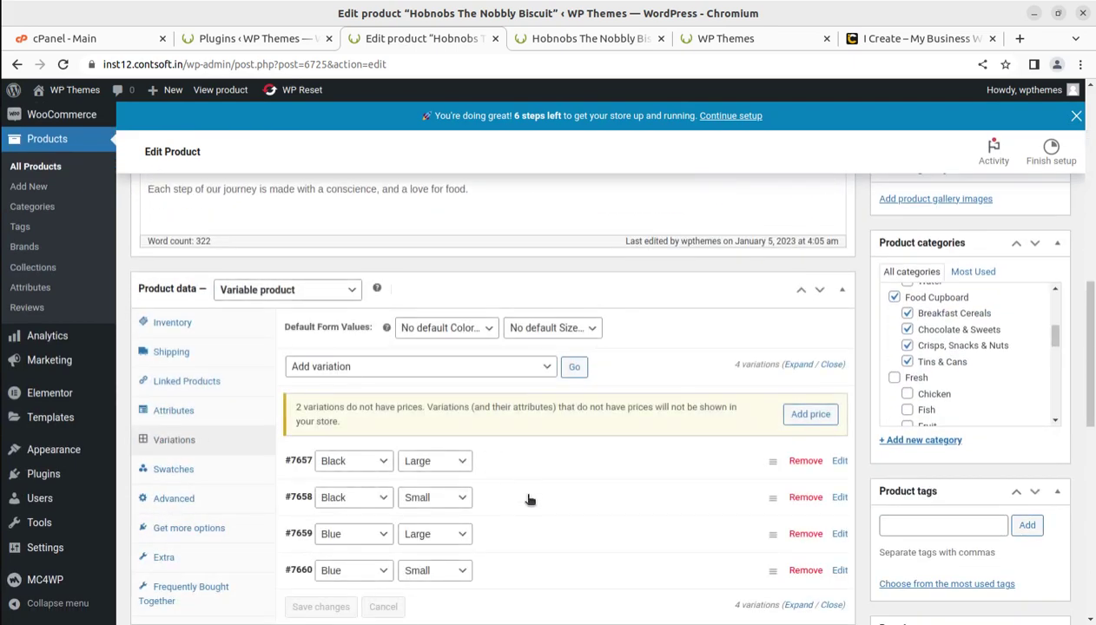
click(516, 503)
scroll(567, 464, down, 2)
click(340, 549)
text(1800)
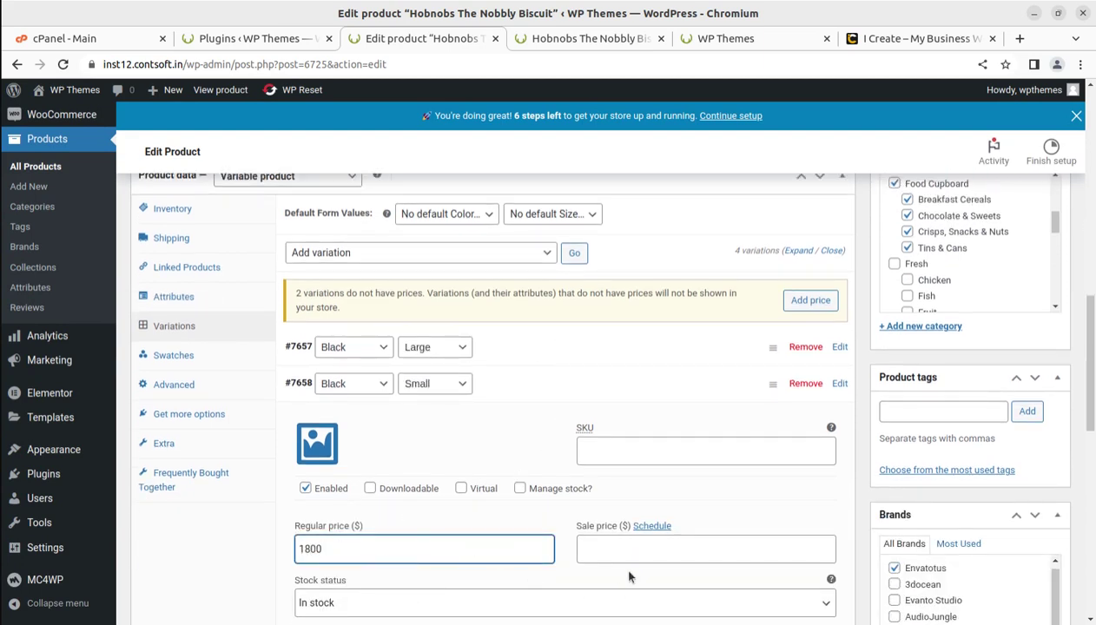
click(624, 547)
text(1500)
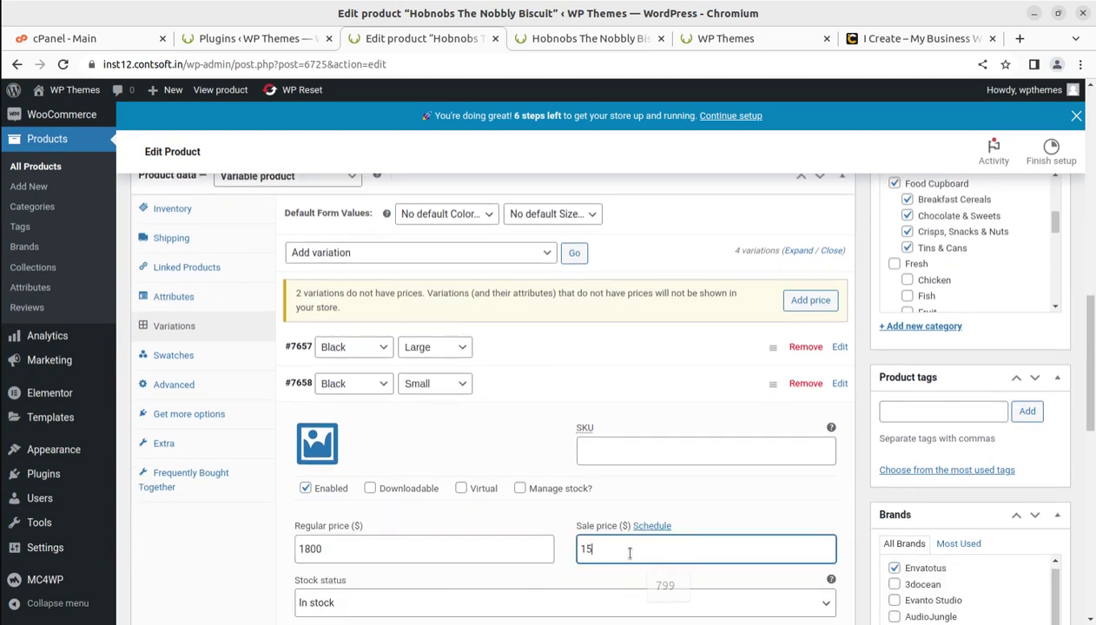
scroll(660, 512, down, 2)
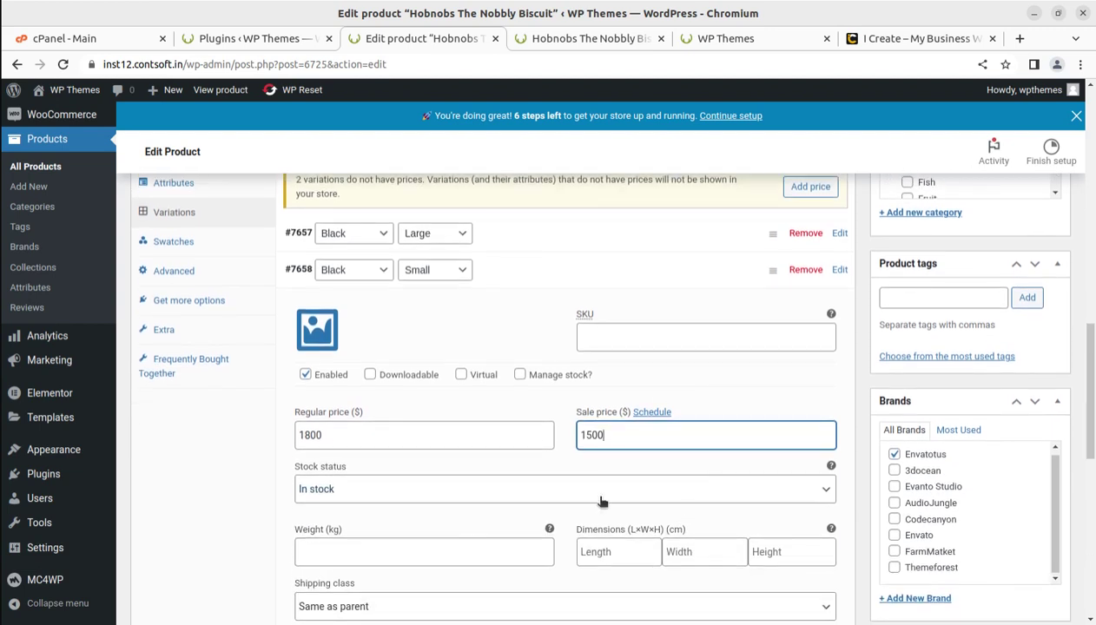
scroll(556, 512, down, 2)
scroll(486, 512, down, 2)
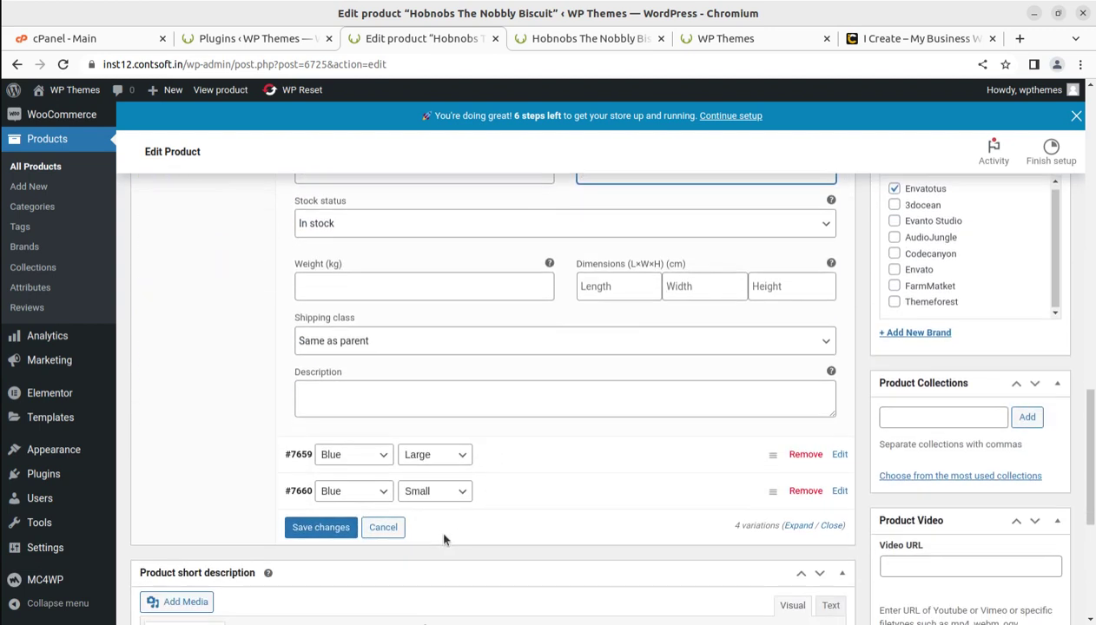
- Set the Blue Small variation's regular price to 2000 and sale price to 1600, and save the variation changes
click(587, 498)
scroll(365, 523, down, 3)
click(364, 523)
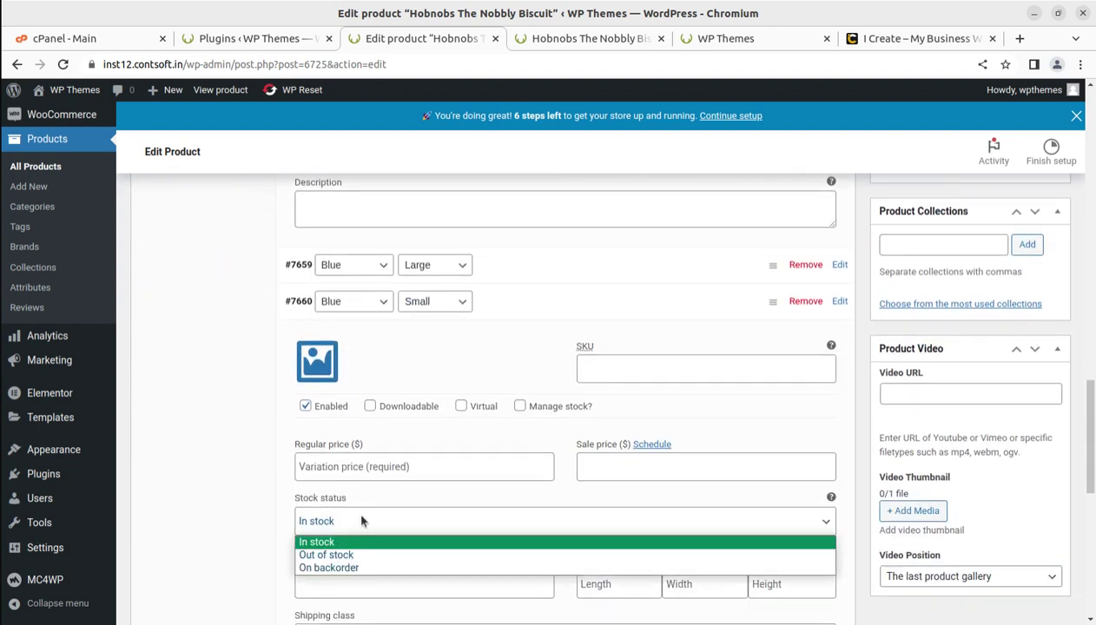
click(360, 468)
click(360, 469)
text(2000)
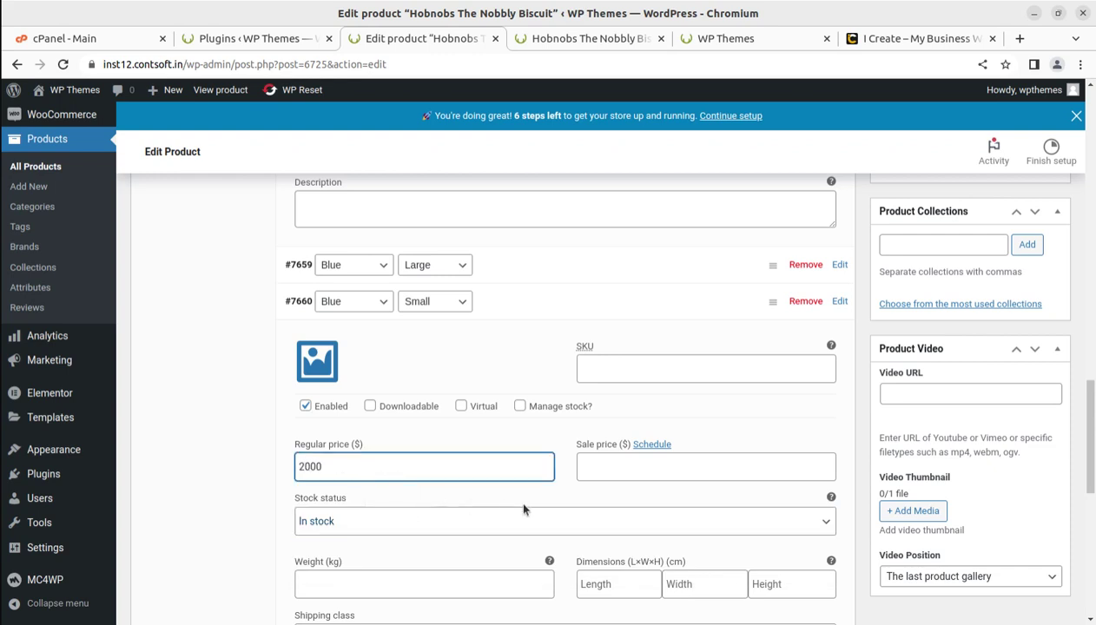
click(598, 465)
text(1600)
scroll(403, 490, down, 5)
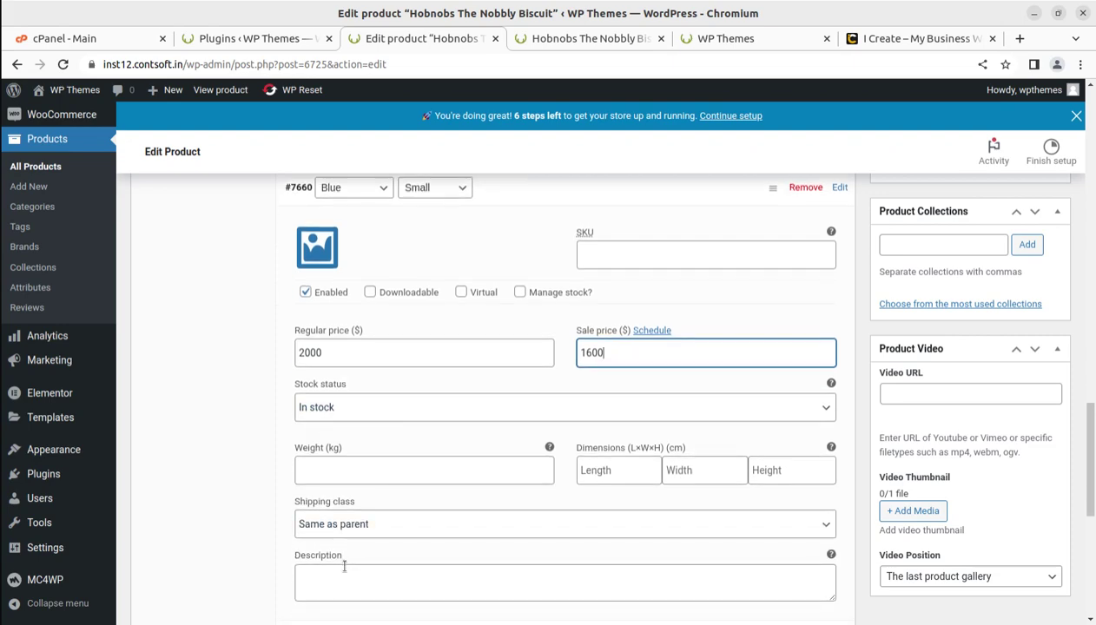
click(317, 488)
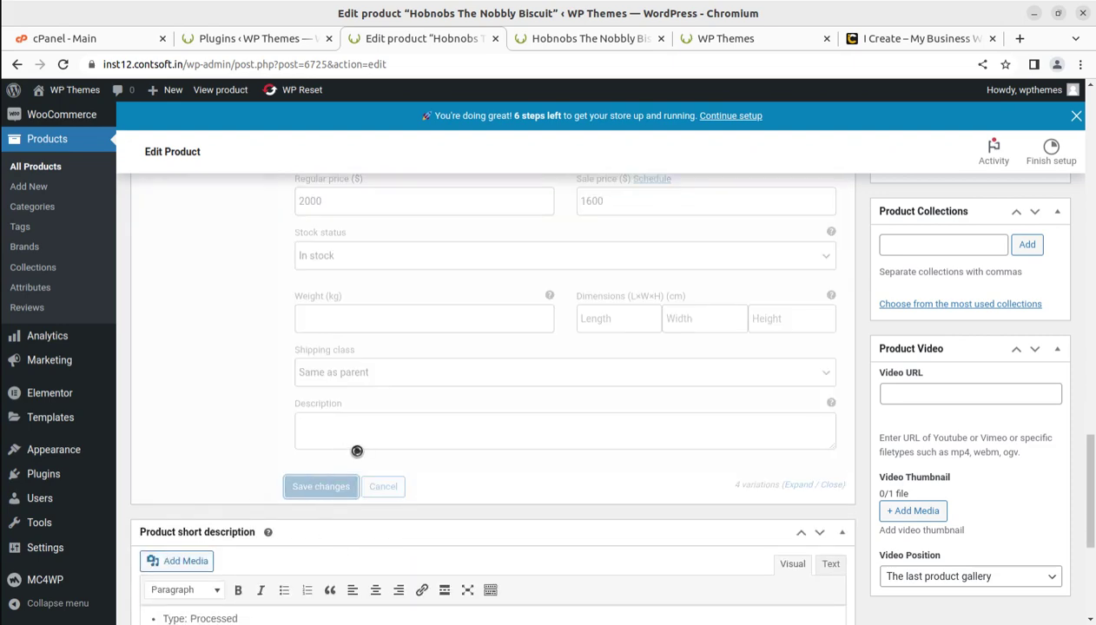
- Update the product with the new variation prices and reload its store page
scroll(669, 578, up, 15)
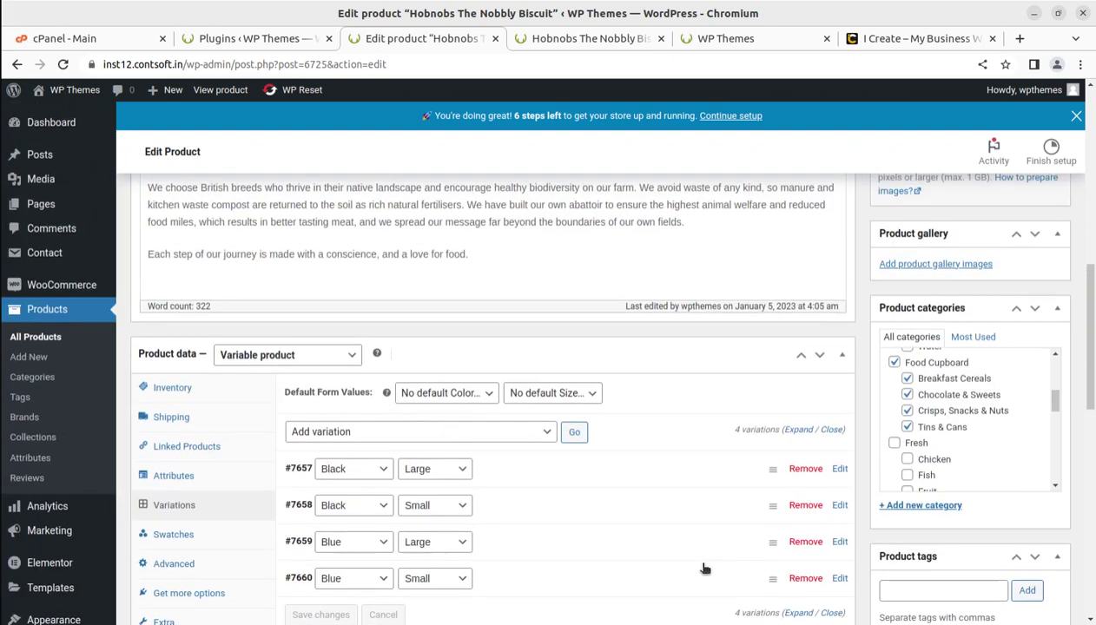
scroll(769, 546, up, 3)
click(1029, 437)
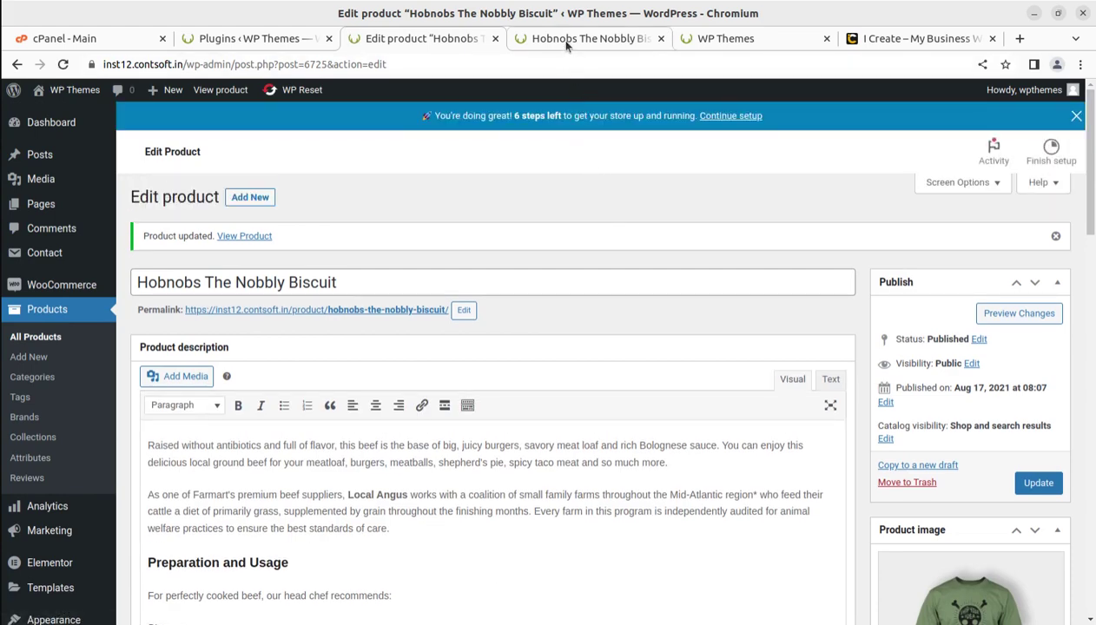
click(560, 38)
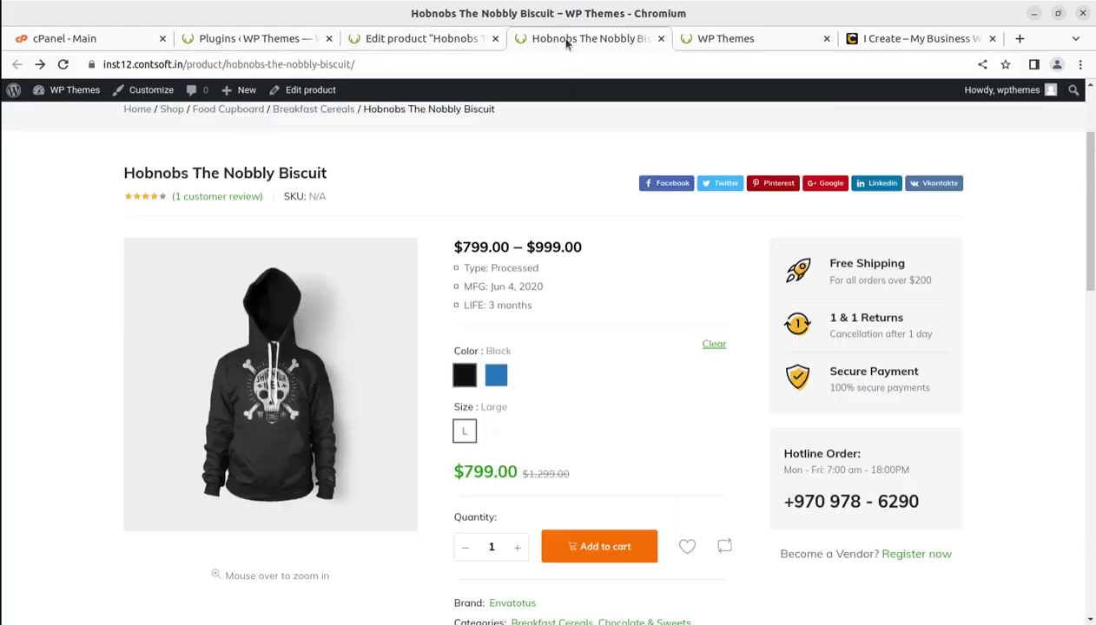
click(63, 65)
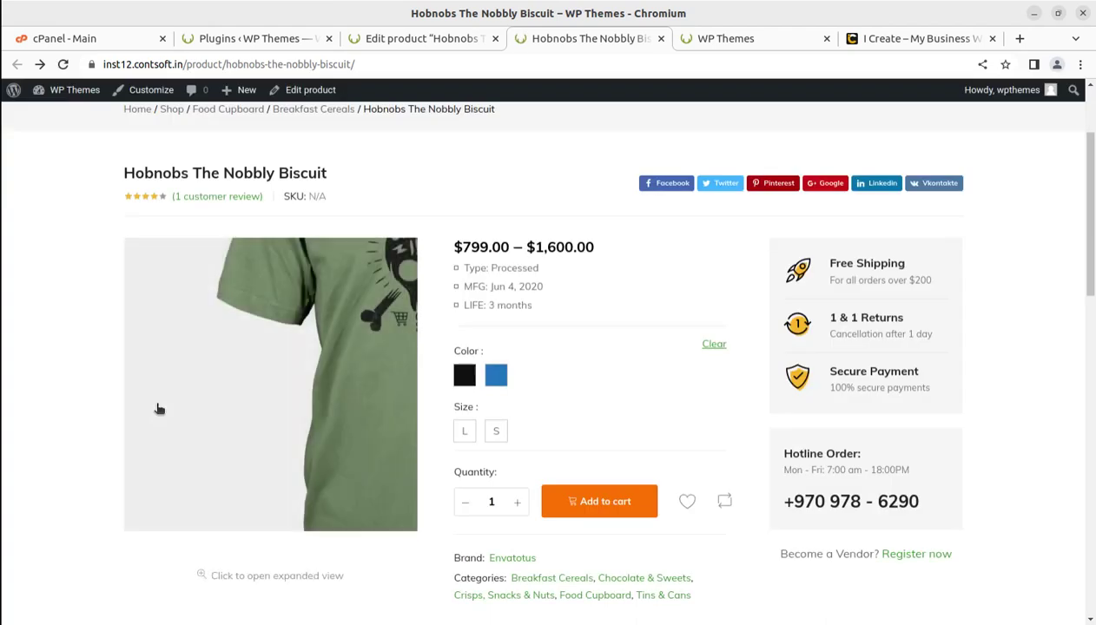
- Check the image and price of the Blue Small combination, then of Black Large
click(497, 435)
click(496, 381)
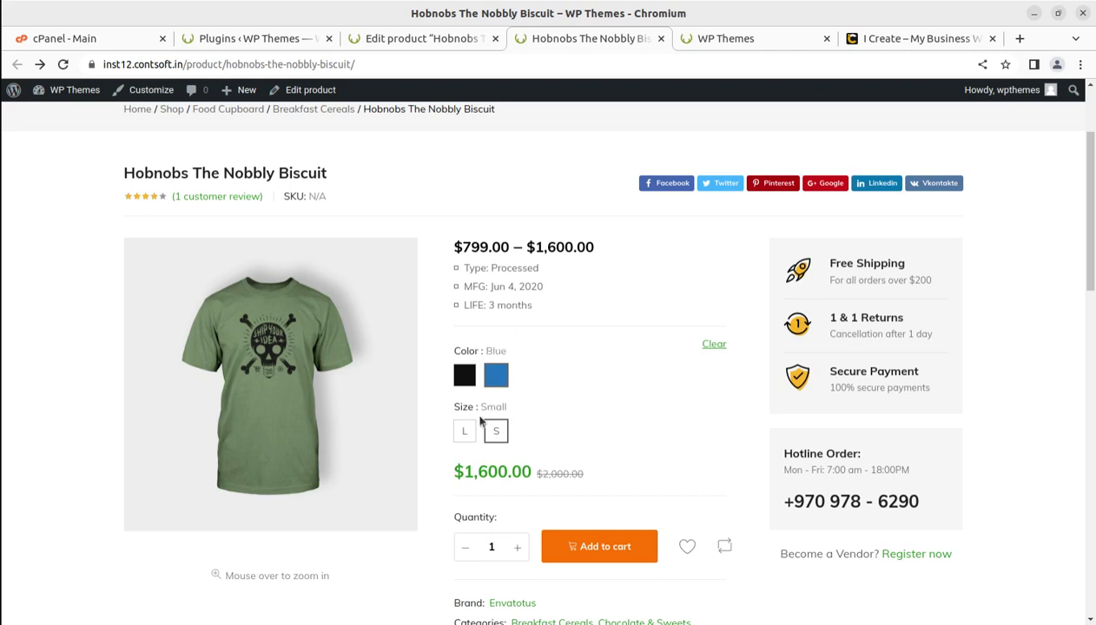
click(495, 430)
click(463, 375)
click(466, 431)
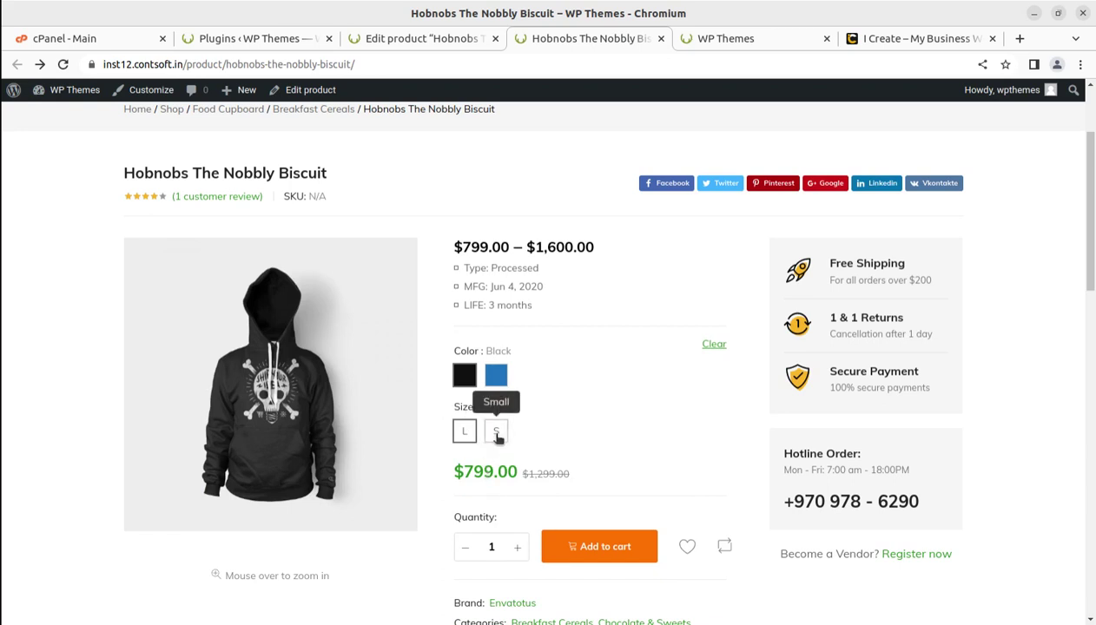
- Check the Blue Large combination, clear and reselect the Blue swatch, and change the size to Small
click(496, 434)
click(495, 376)
click(470, 431)
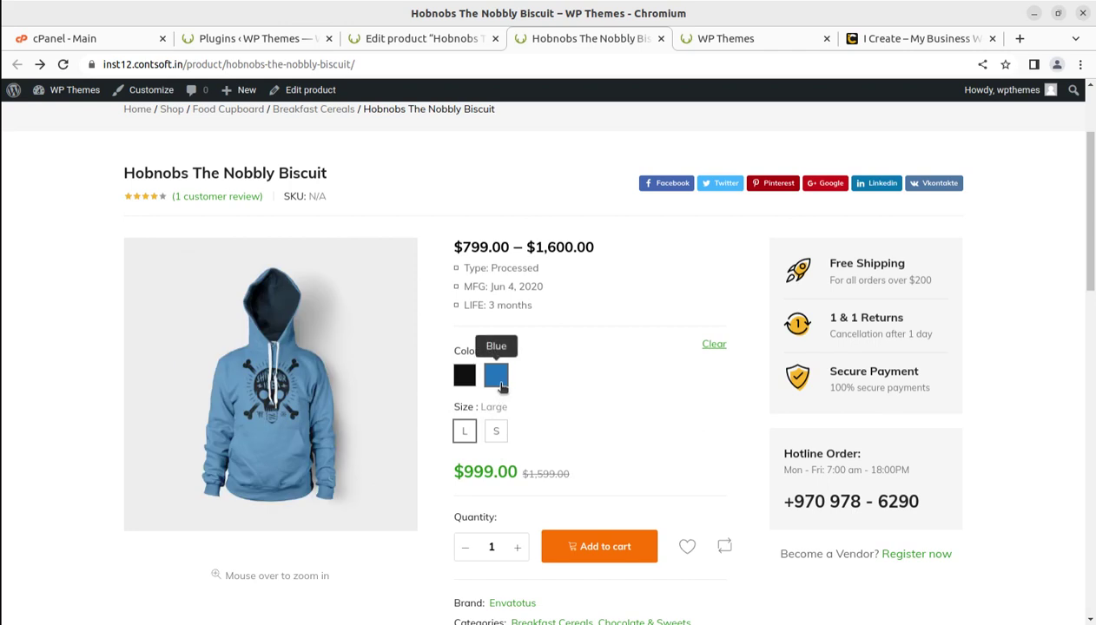
click(501, 386)
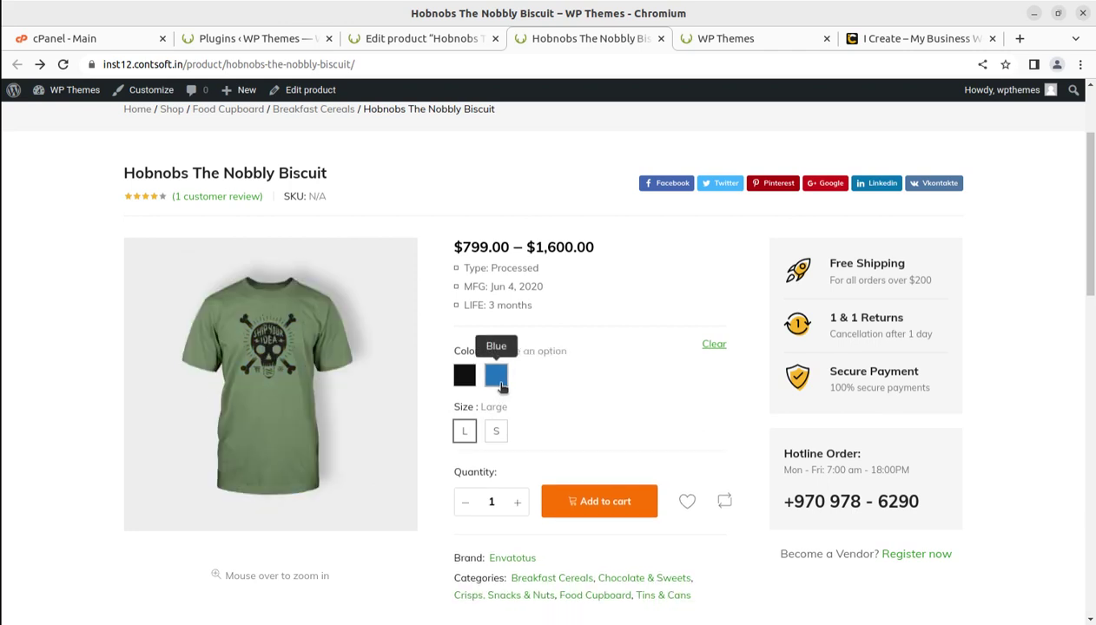
click(501, 386)
click(496, 434)
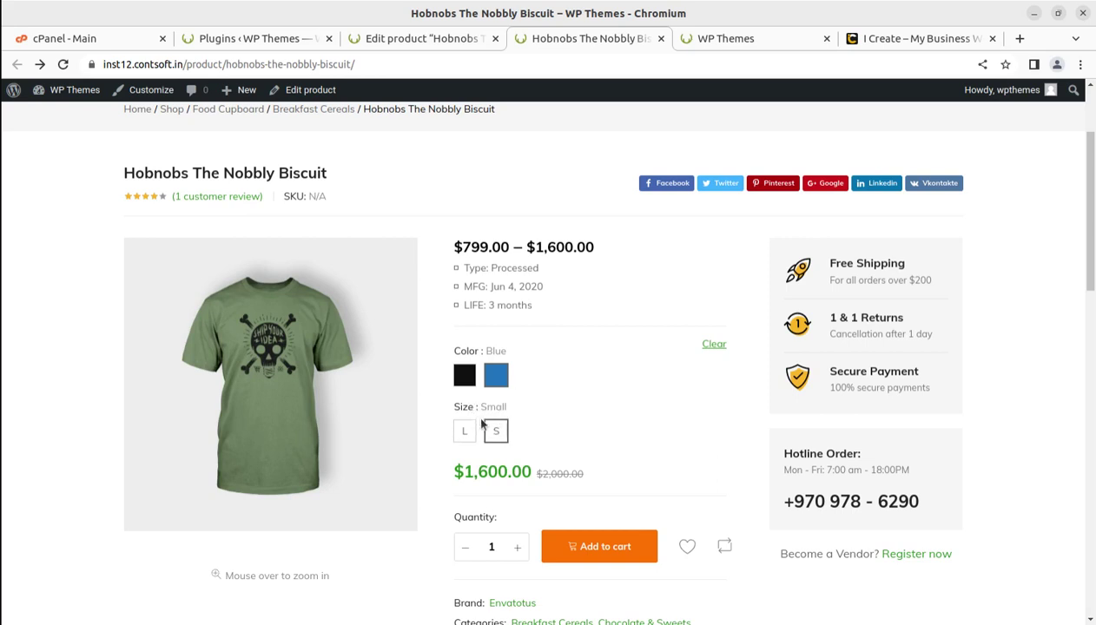
- Deselect Blue and reselect it with size Small, then compare the image and price with Blue Large and Black Large
click(495, 388)
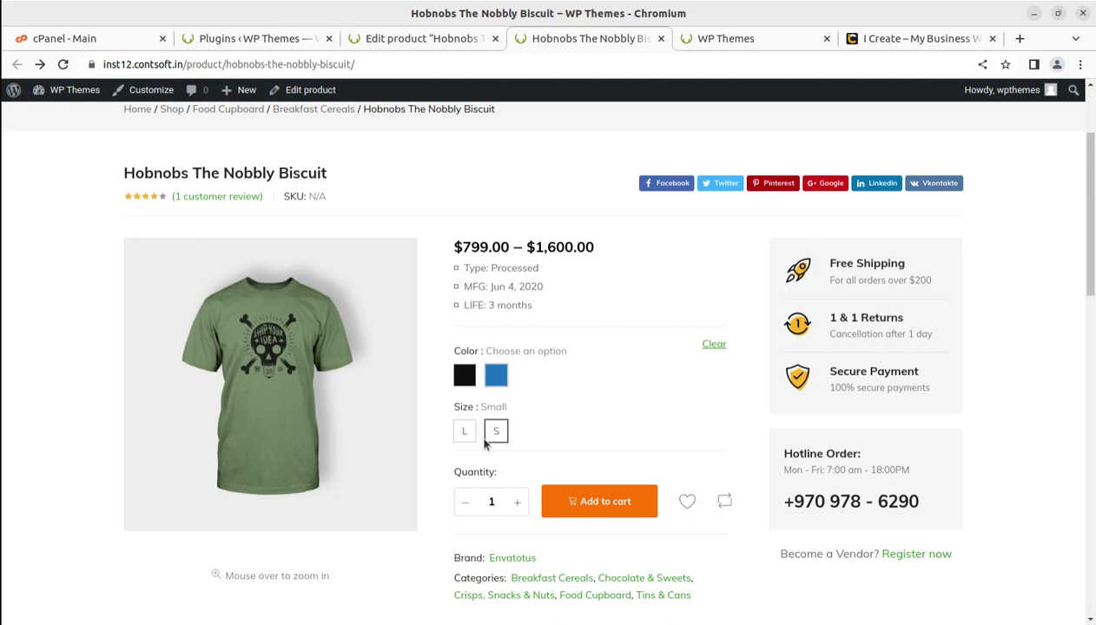
click(466, 433)
click(495, 432)
click(496, 376)
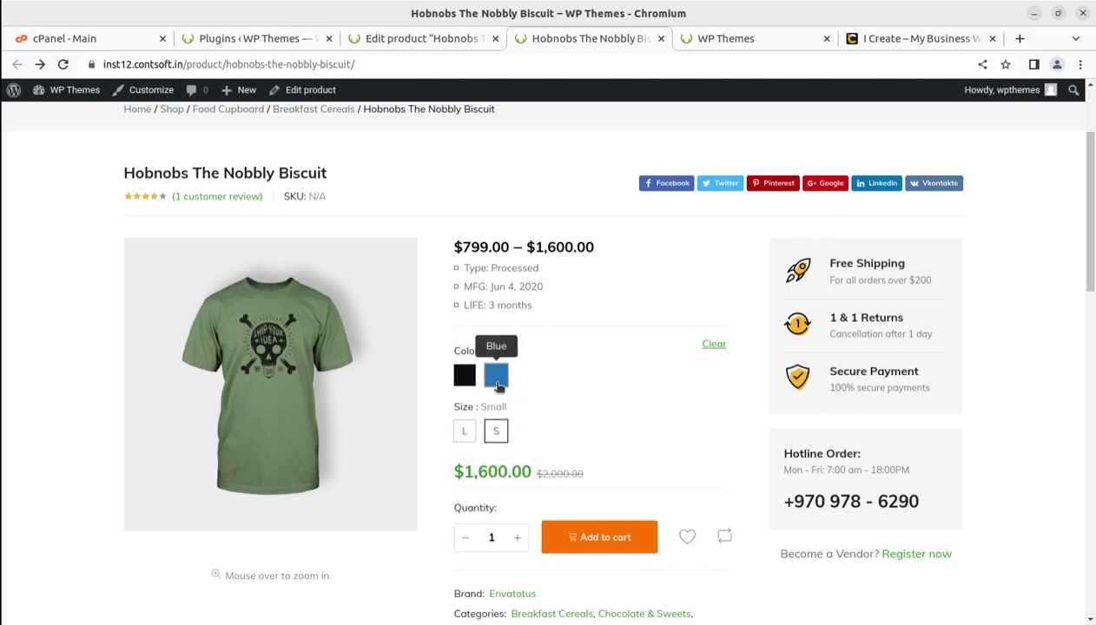
click(464, 431)
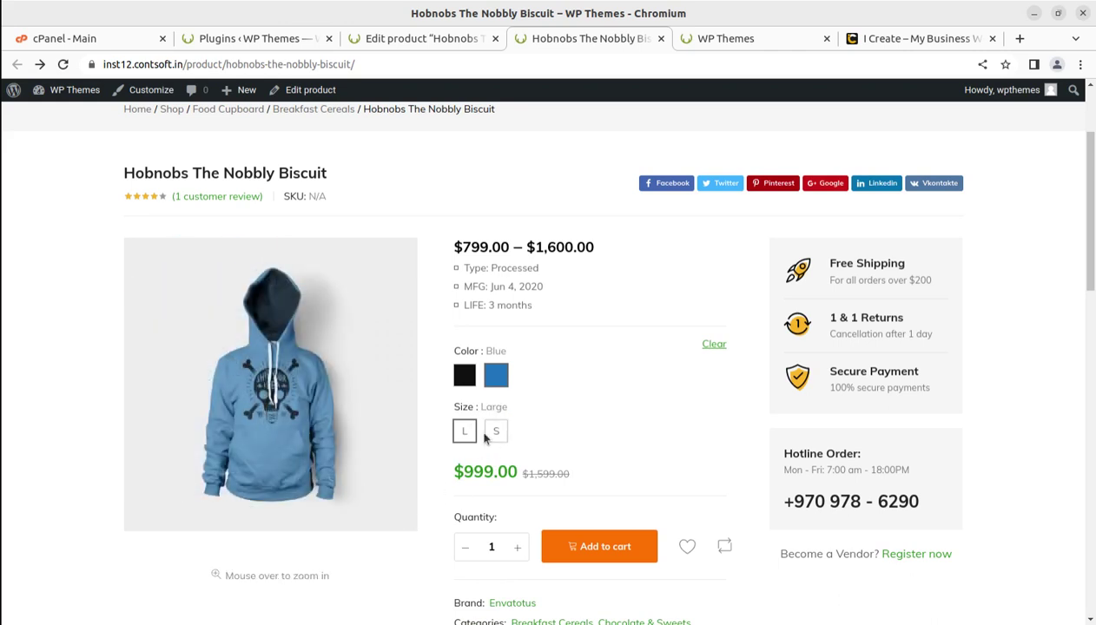
click(465, 375)
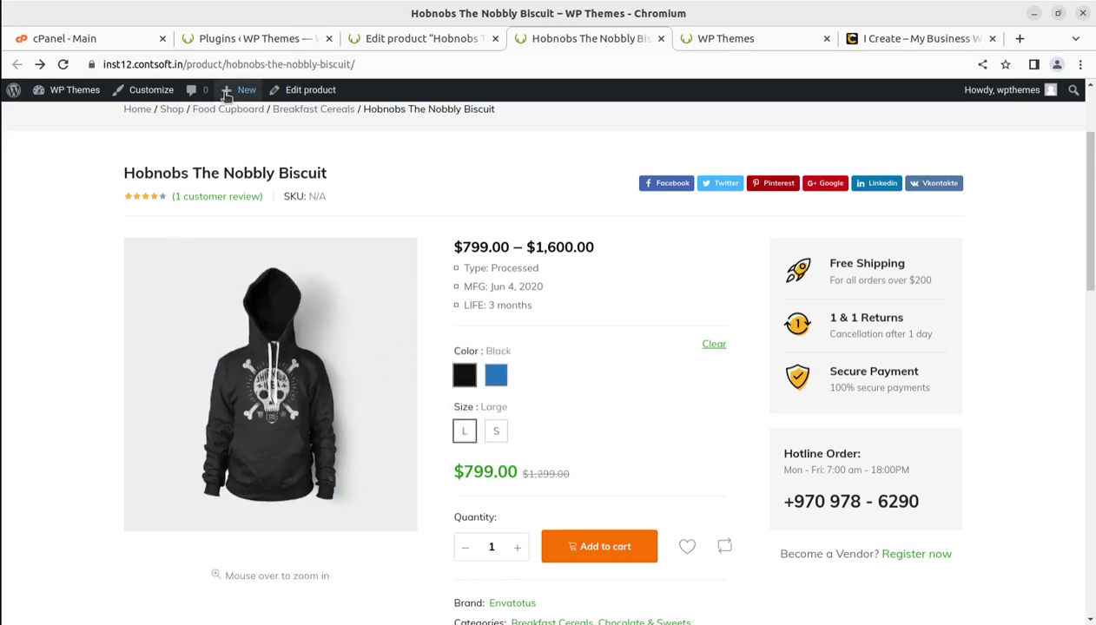
- Return to the product editor's variations and expand the Black Large variation to examine its image and prices
click(252, 44)
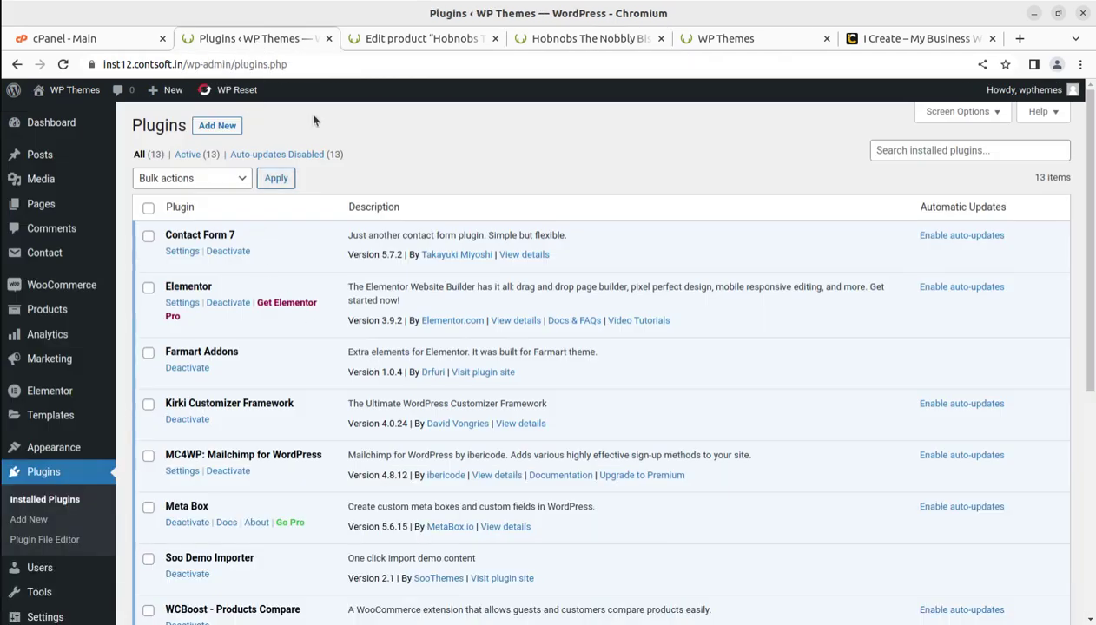
click(374, 40)
scroll(348, 418, down, 3)
scroll(348, 418, down, 6)
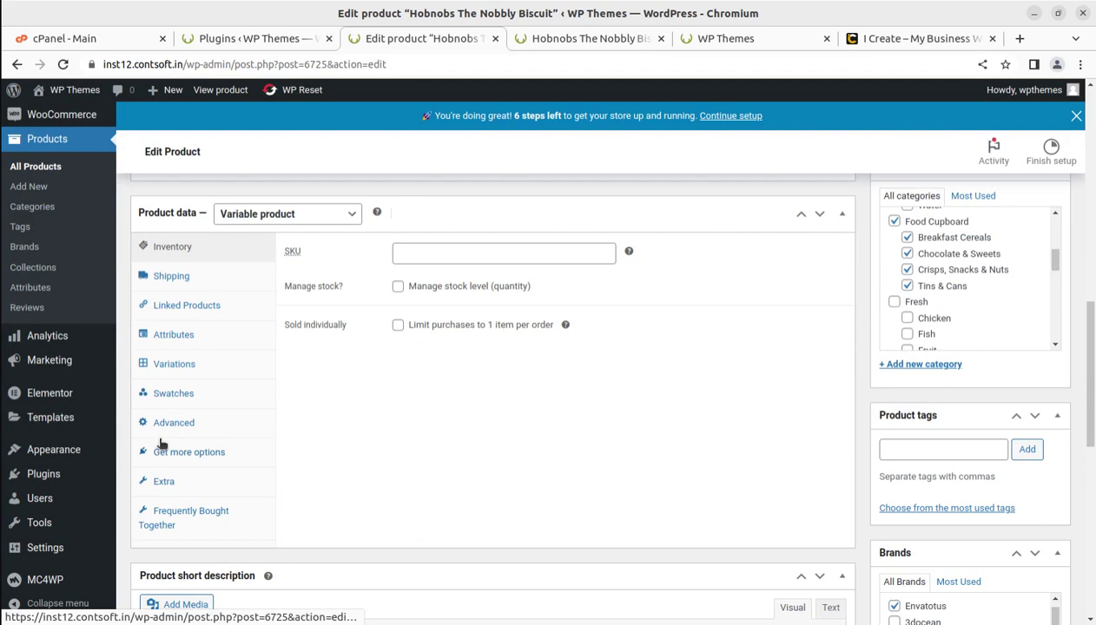
click(173, 366)
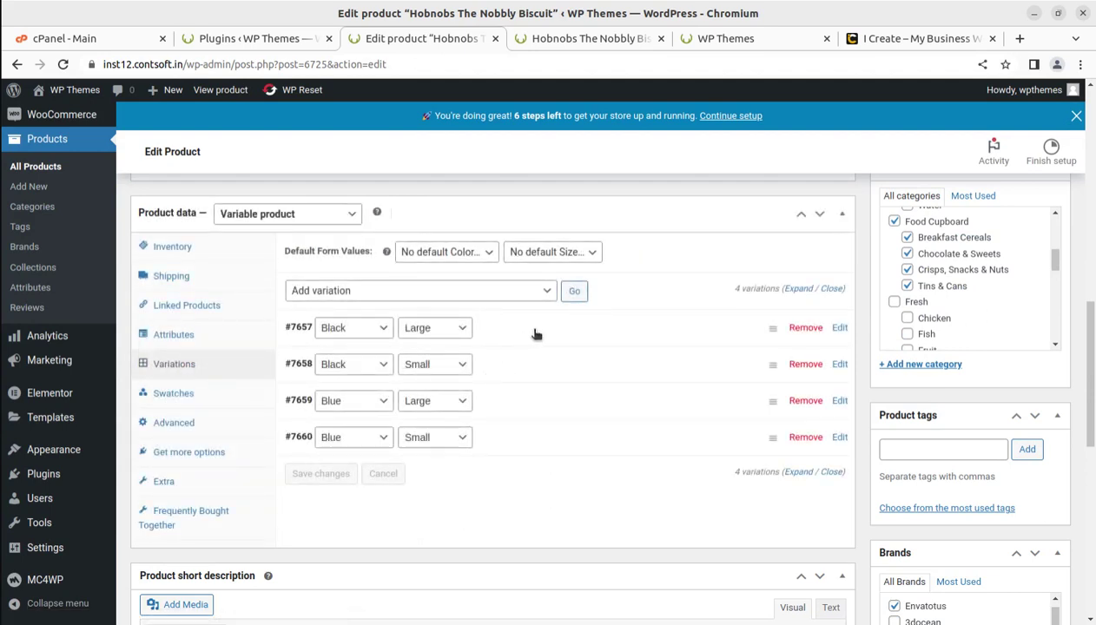
click(536, 333)
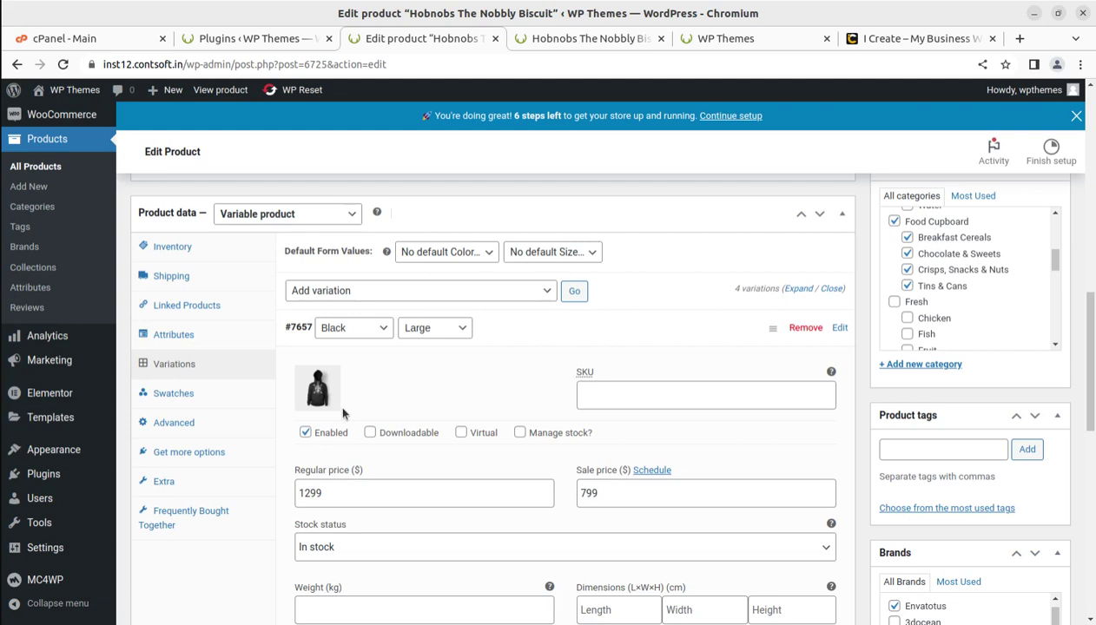
scroll(440, 419, down, 2)
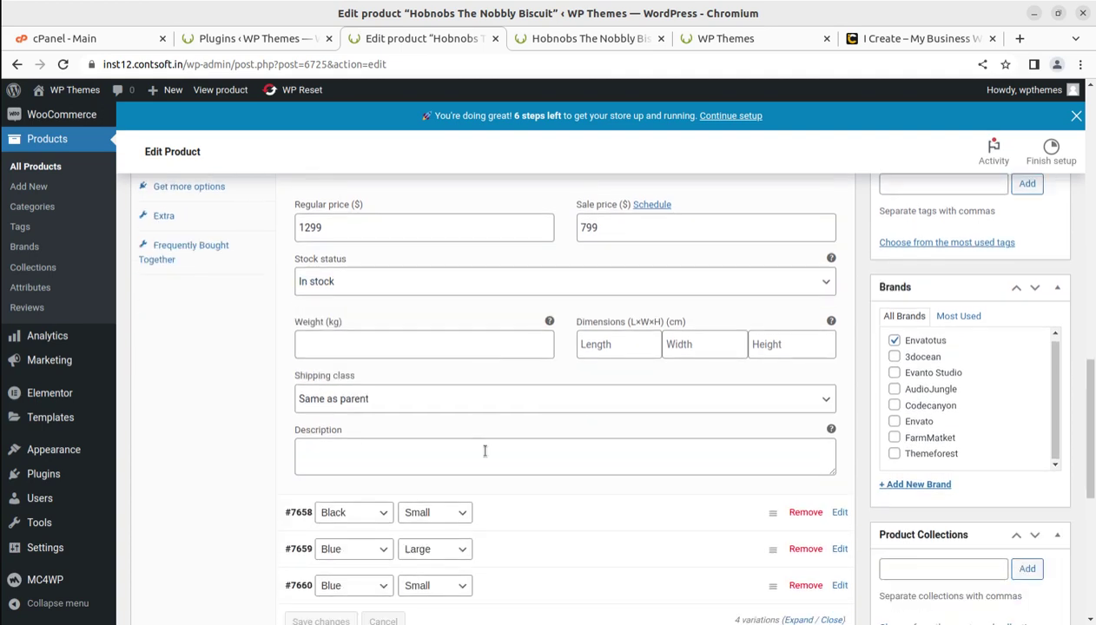
- Expand the Black Small variation and compare its image and prices with the Black Large variation
scroll(513, 469, down, 2)
click(521, 436)
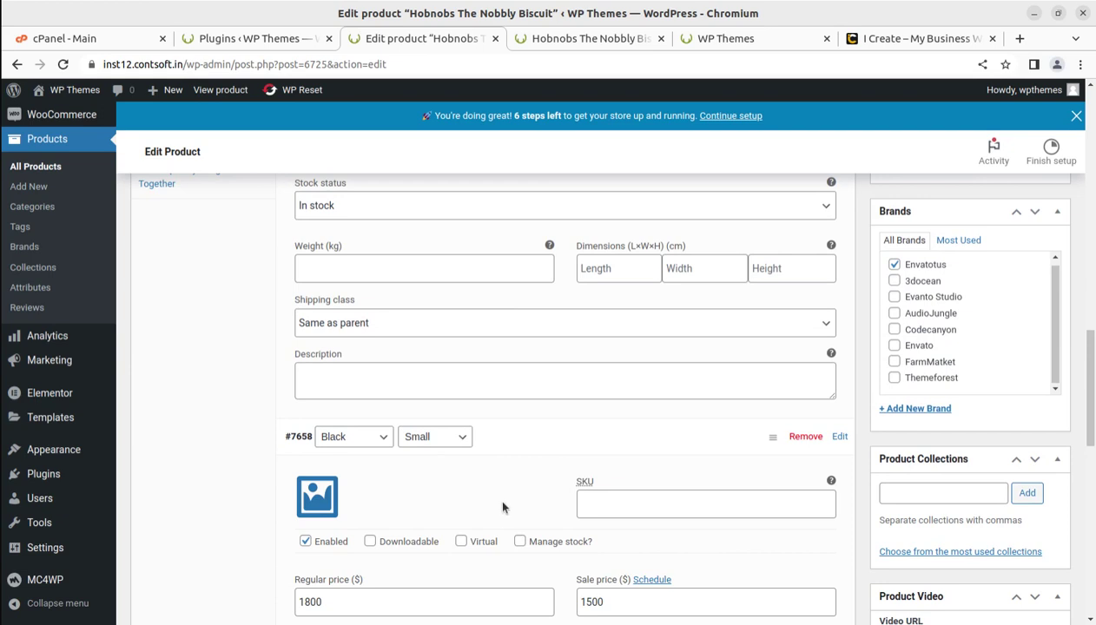
scroll(501, 508, up, 5)
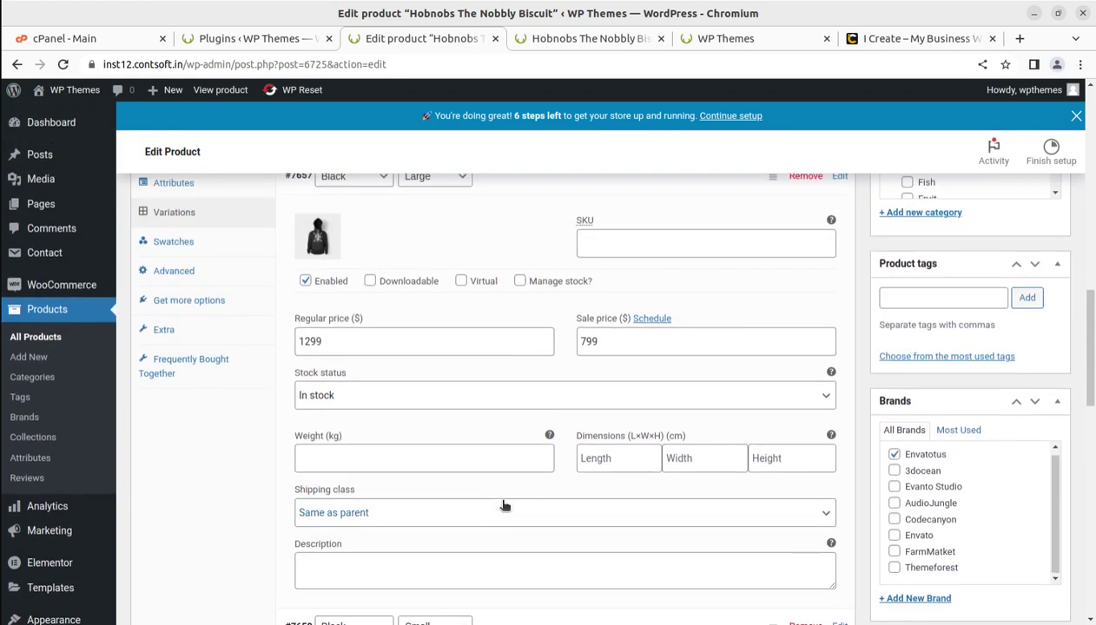
scroll(504, 505, up, 3)
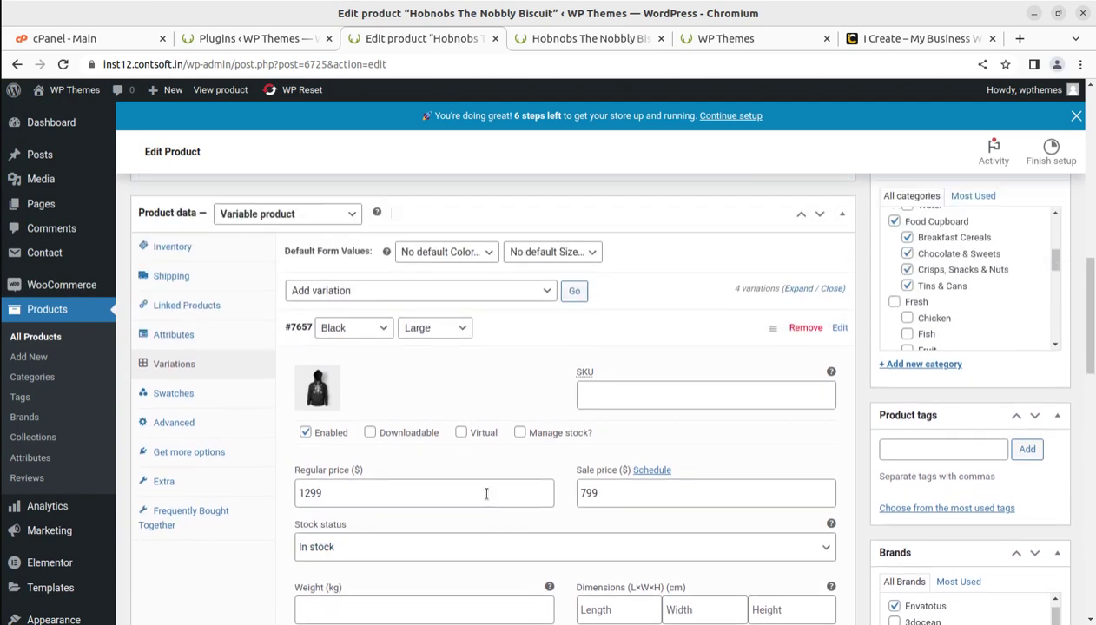
- Return to the Hobnobs store page, add the product to the comparison list, and open the Compare page
click(567, 39)
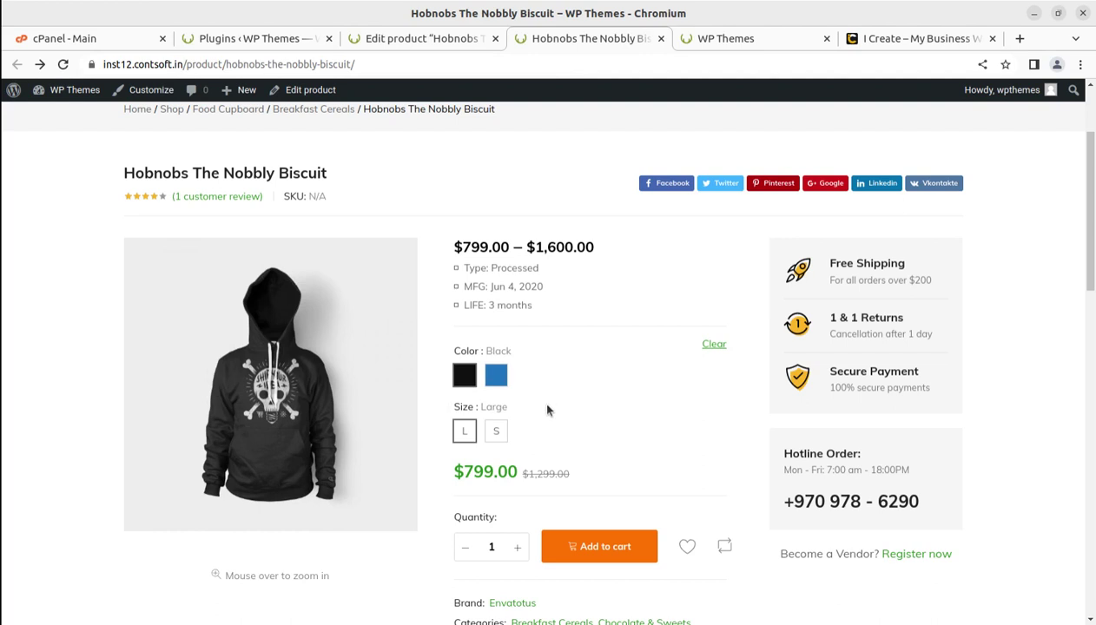
scroll(556, 410, down, 1)
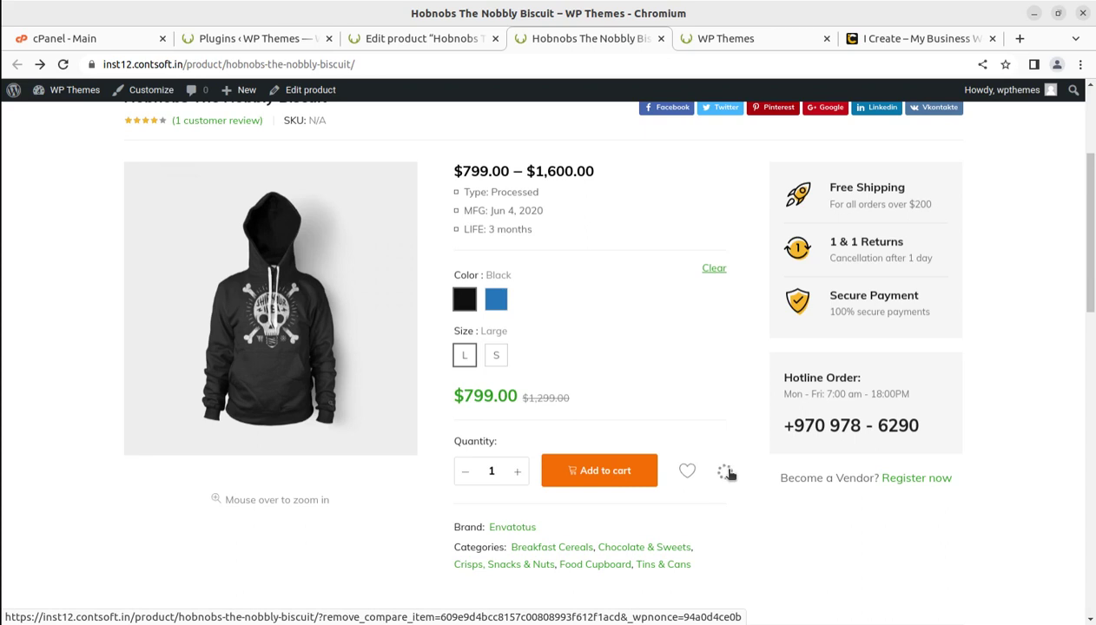
scroll(727, 471, up, 2)
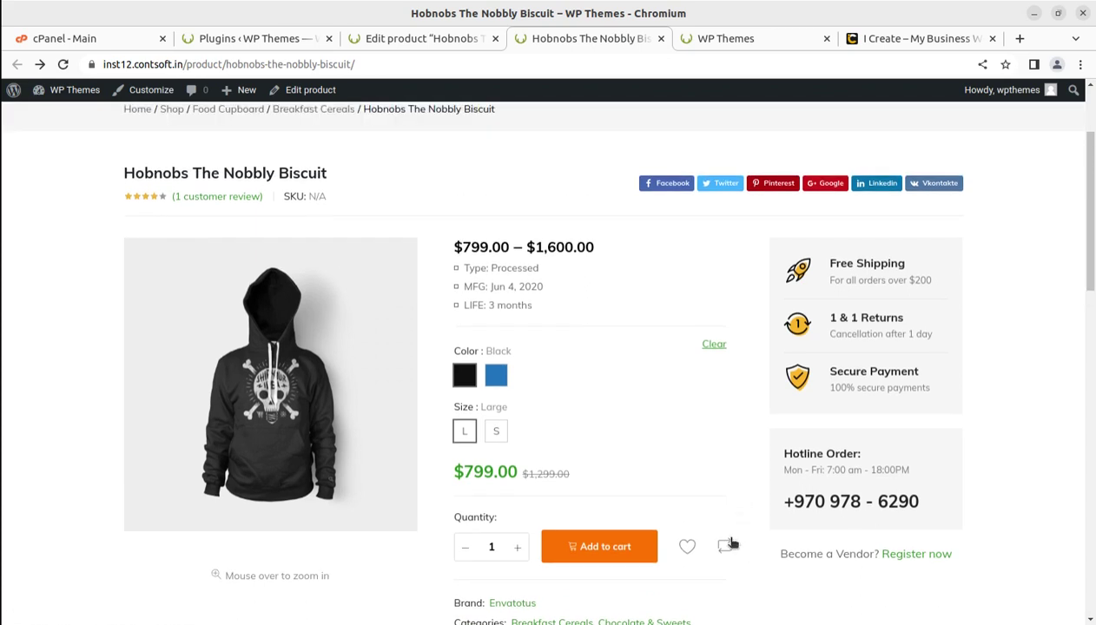
scroll(728, 556, up, 3)
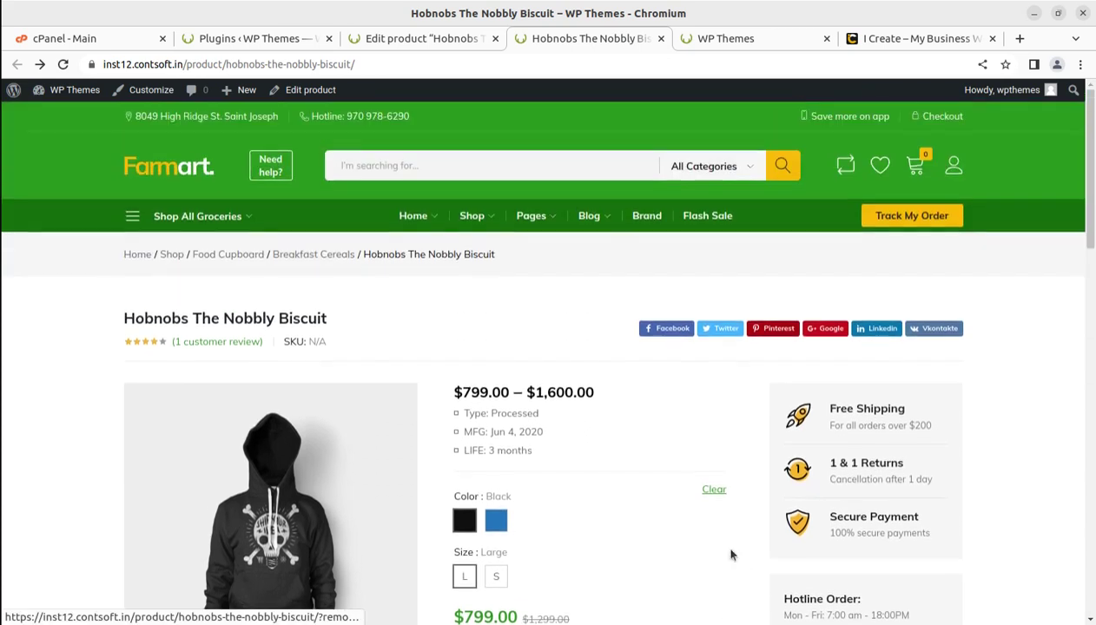
click(845, 165)
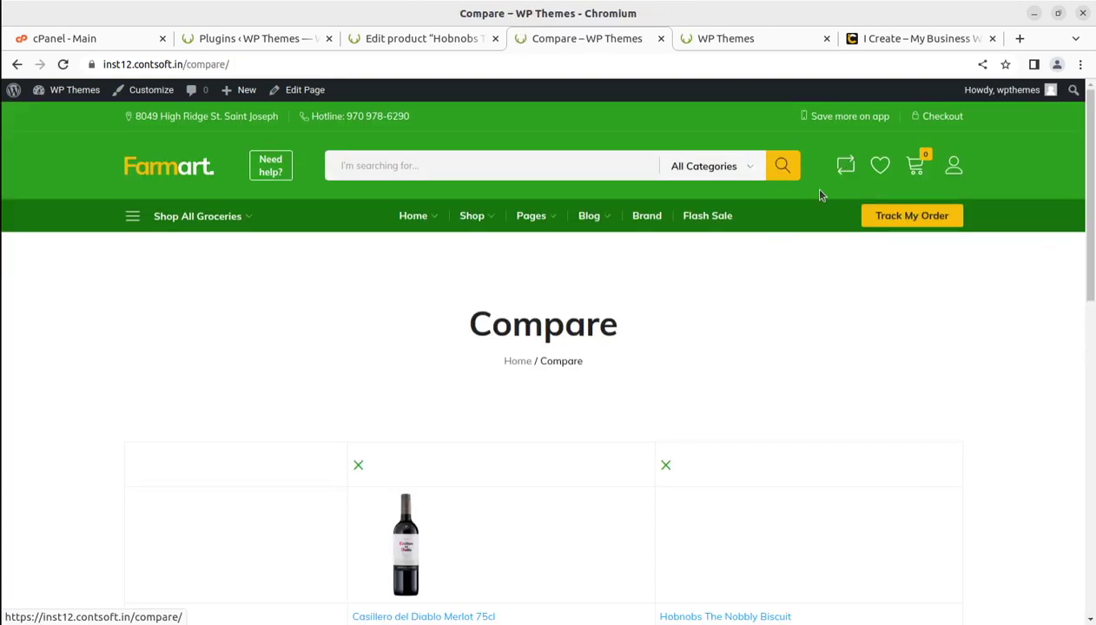
- Examine the comparison table for Casillero del Diablo Merlot 75cl and Hobnobs The Nobbly Biscuit
scroll(417, 456, down, 2)
scroll(447, 449, down, 3)
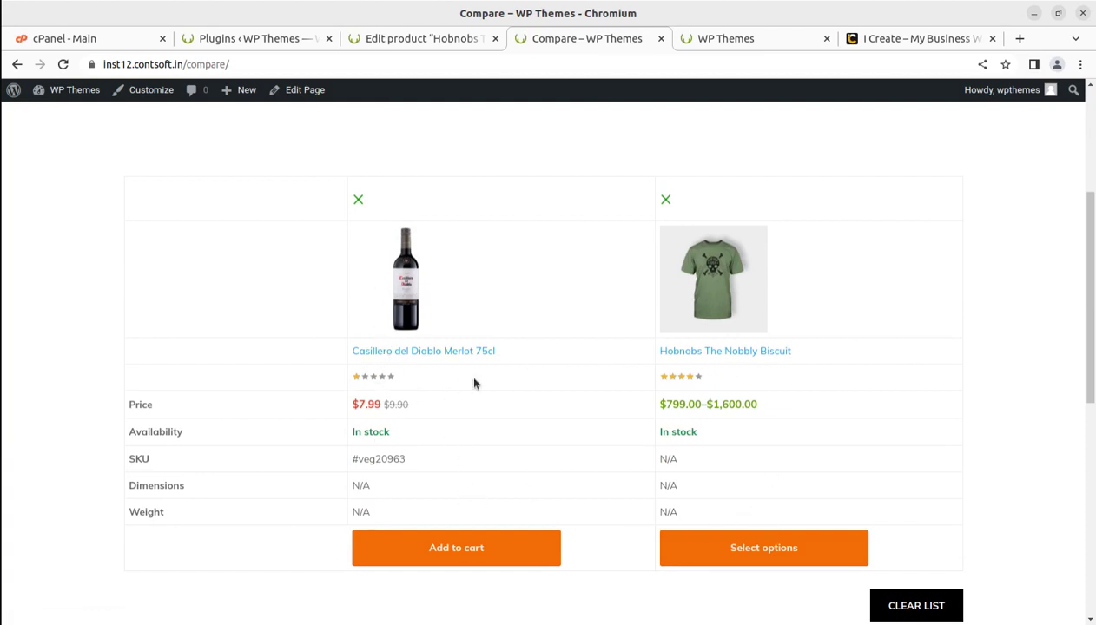
scroll(711, 482, down, 2)
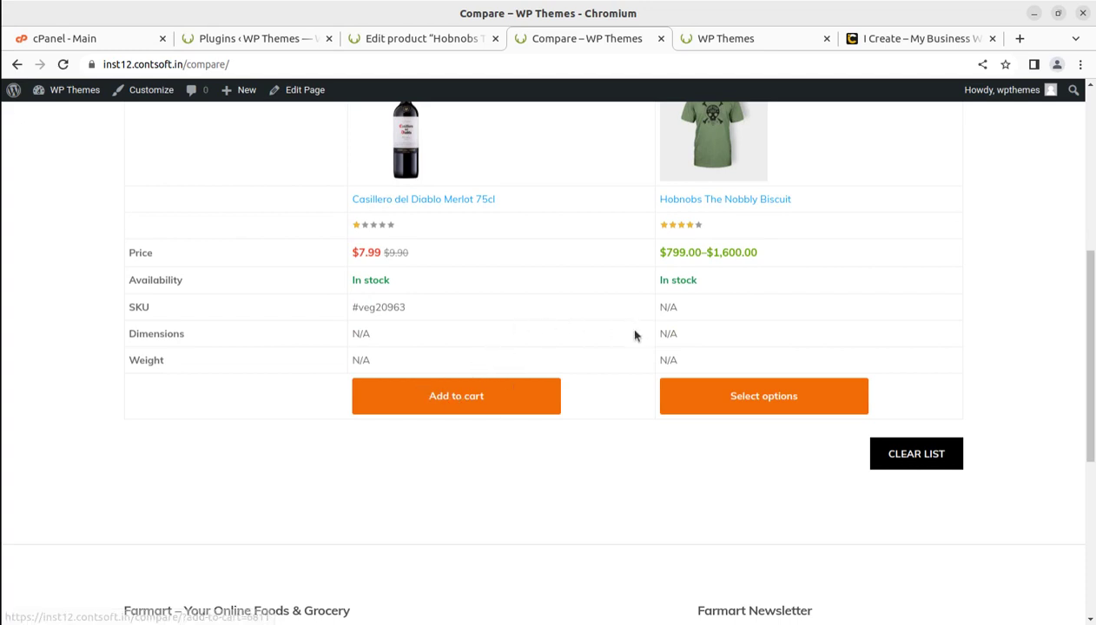
scroll(635, 334, up, 2)
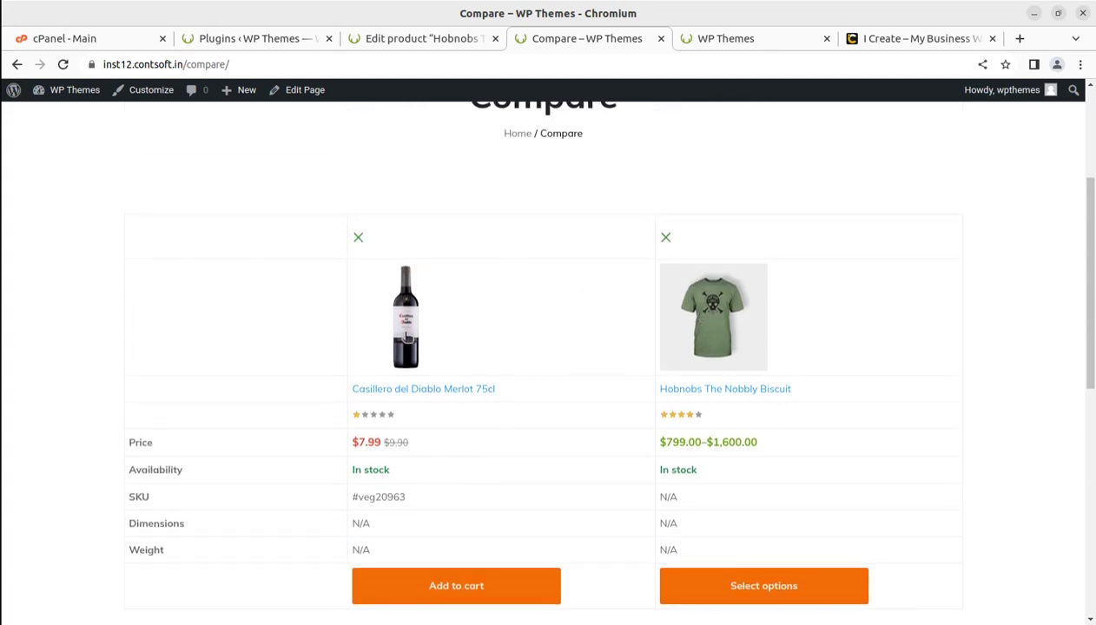
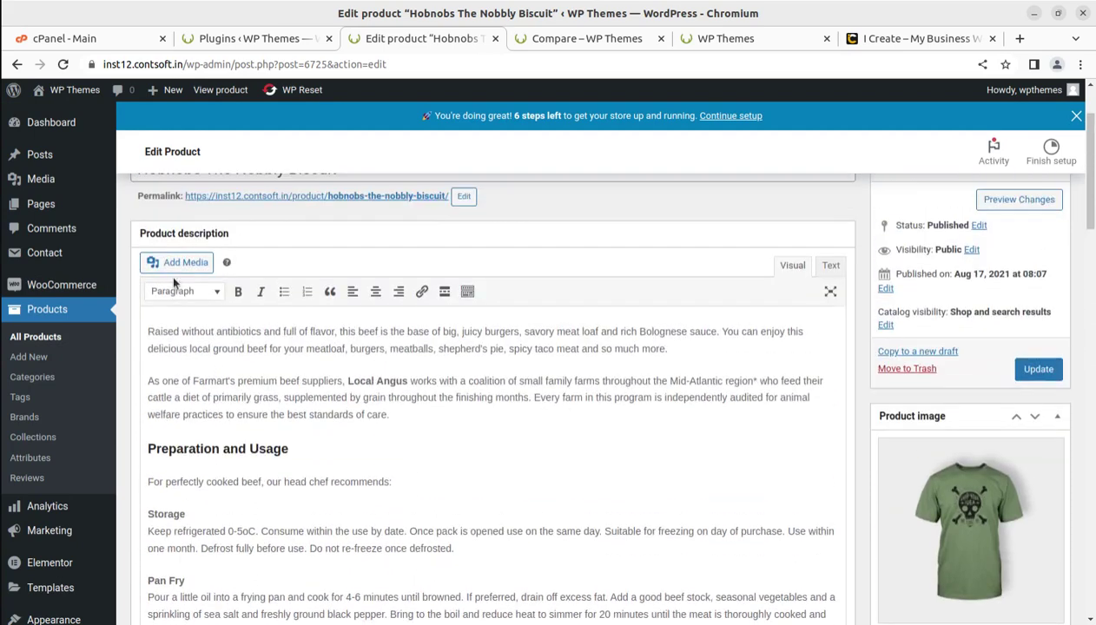
- From the product editor, open the Hobnobs permalink in a new tab and view its store page
middle_click(245, 309)
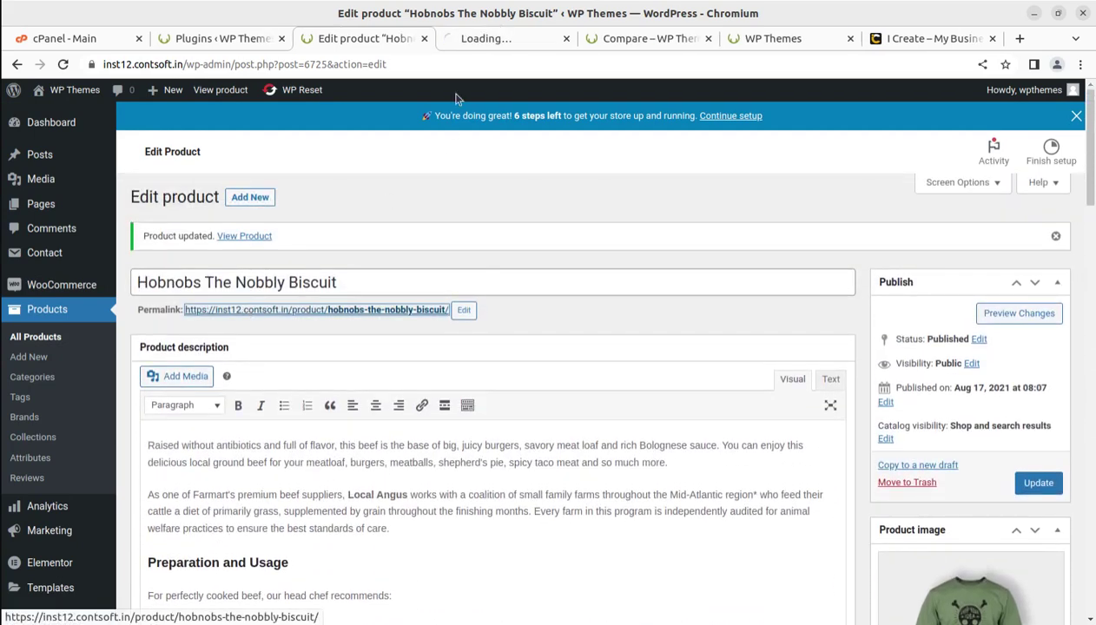
click(508, 38)
click(667, 47)
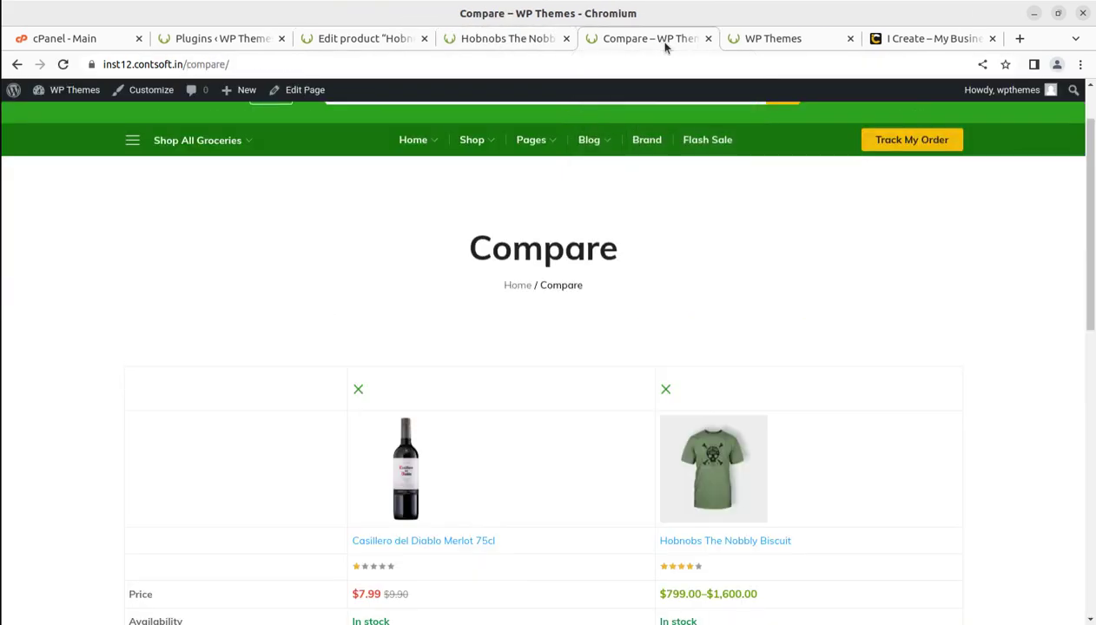
click(466, 44)
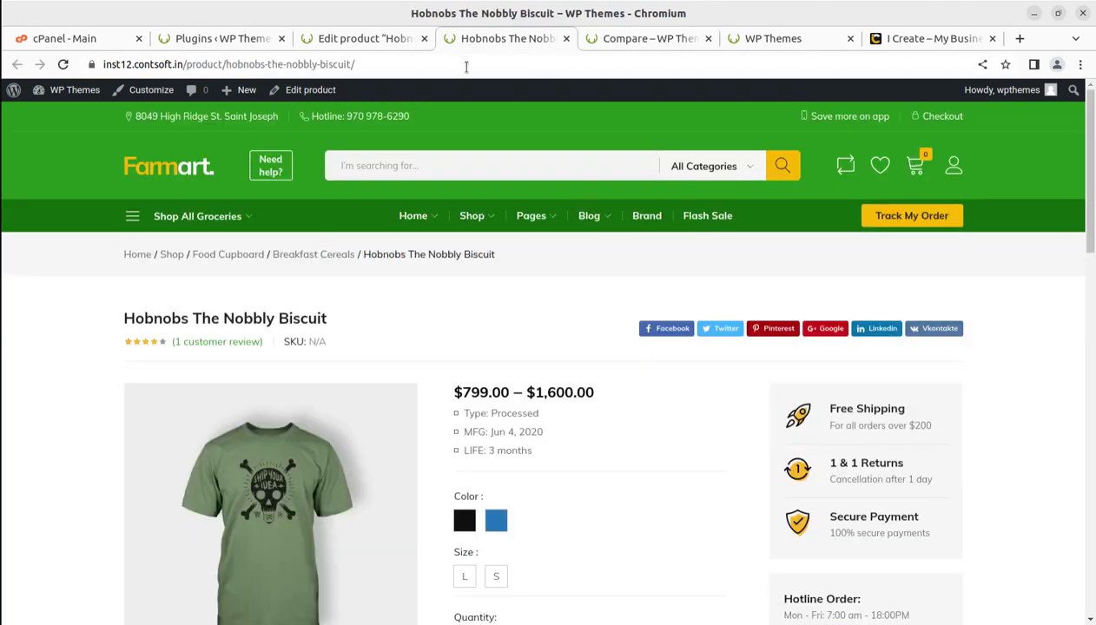
- Check the image and price of the Black Large combination in the store, then of Blue Large
click(467, 528)
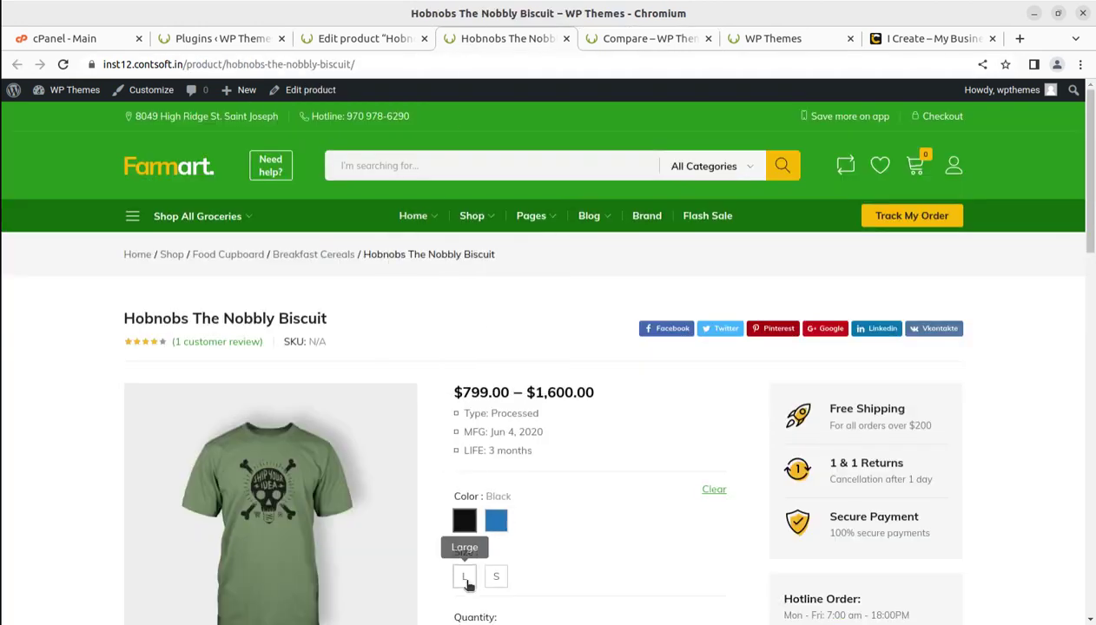
click(463, 576)
click(467, 523)
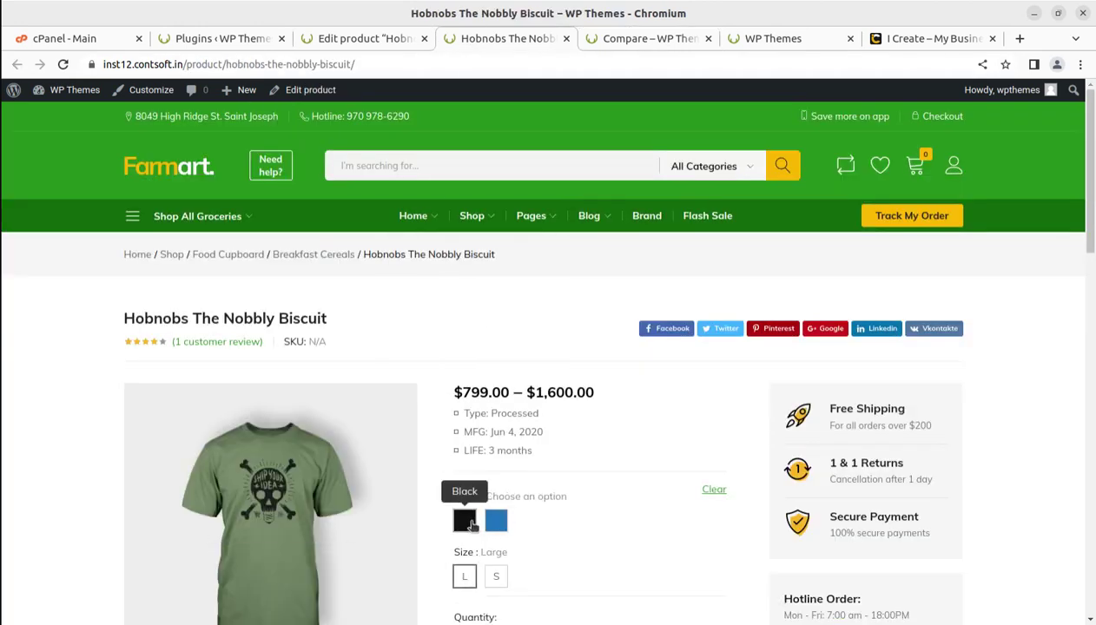
click(465, 521)
click(465, 582)
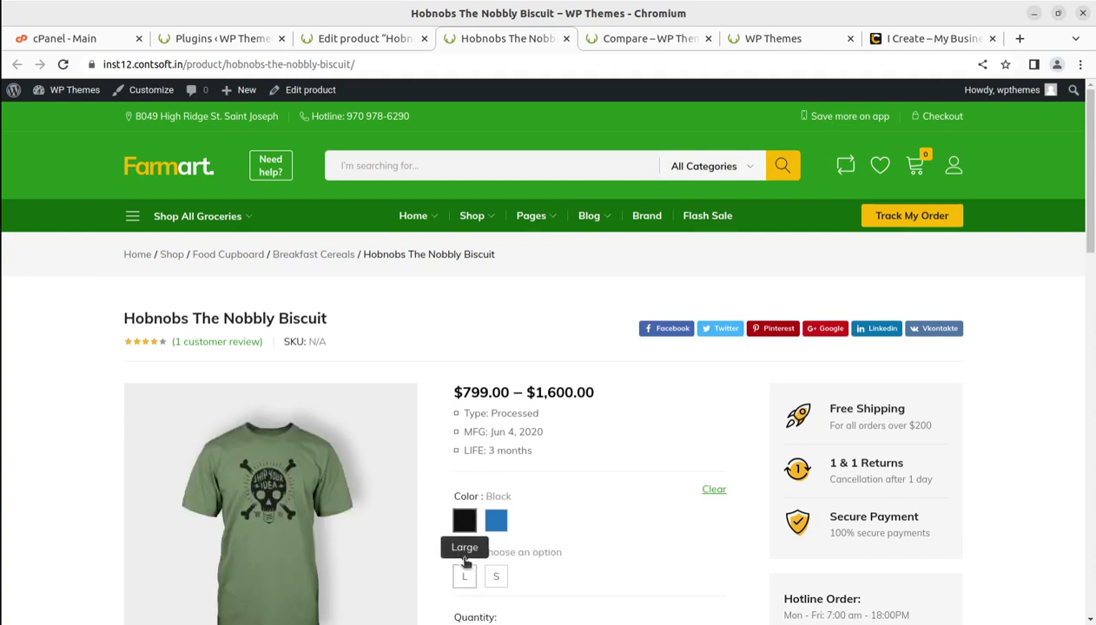
click(465, 583)
scroll(497, 513, down, 1)
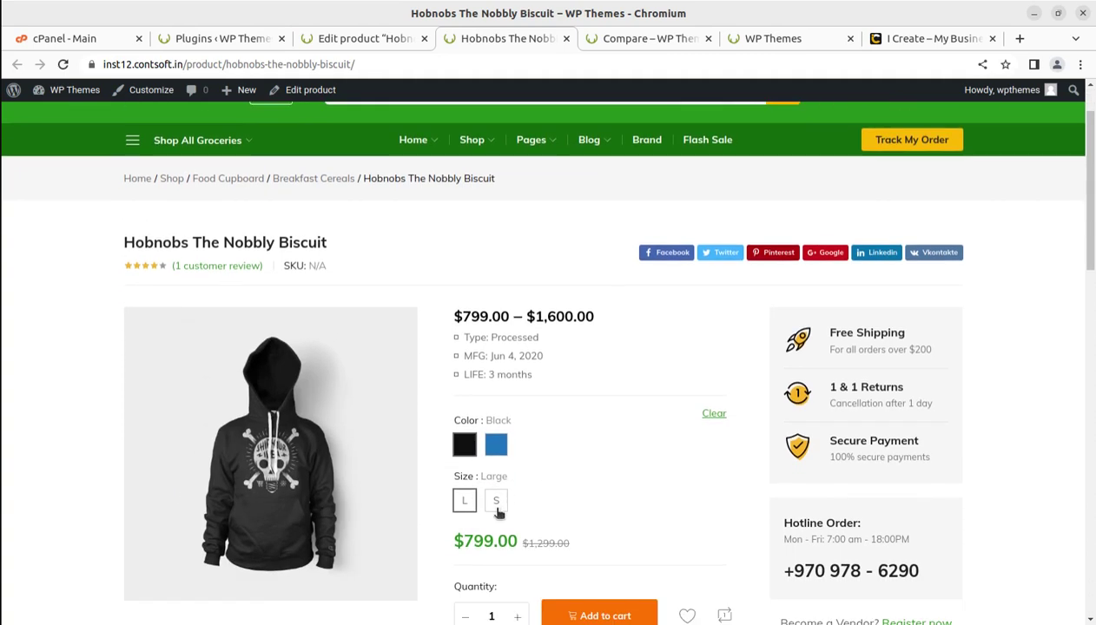
click(496, 445)
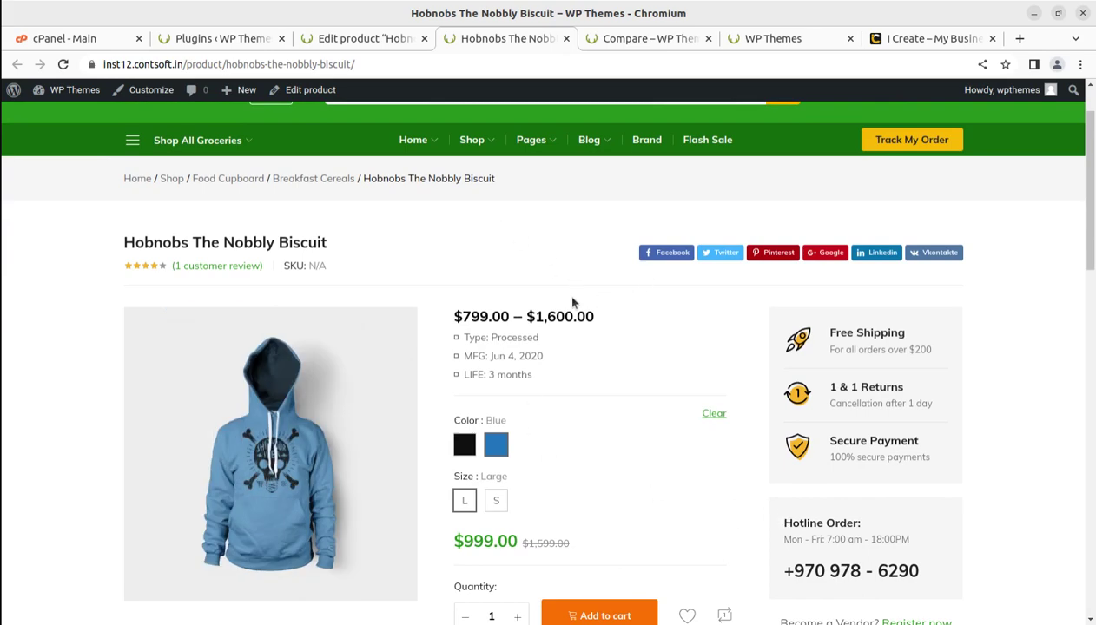
- Locate WCBoost - Variation Swatches in the installed plugins list and open its developer's website
click(223, 39)
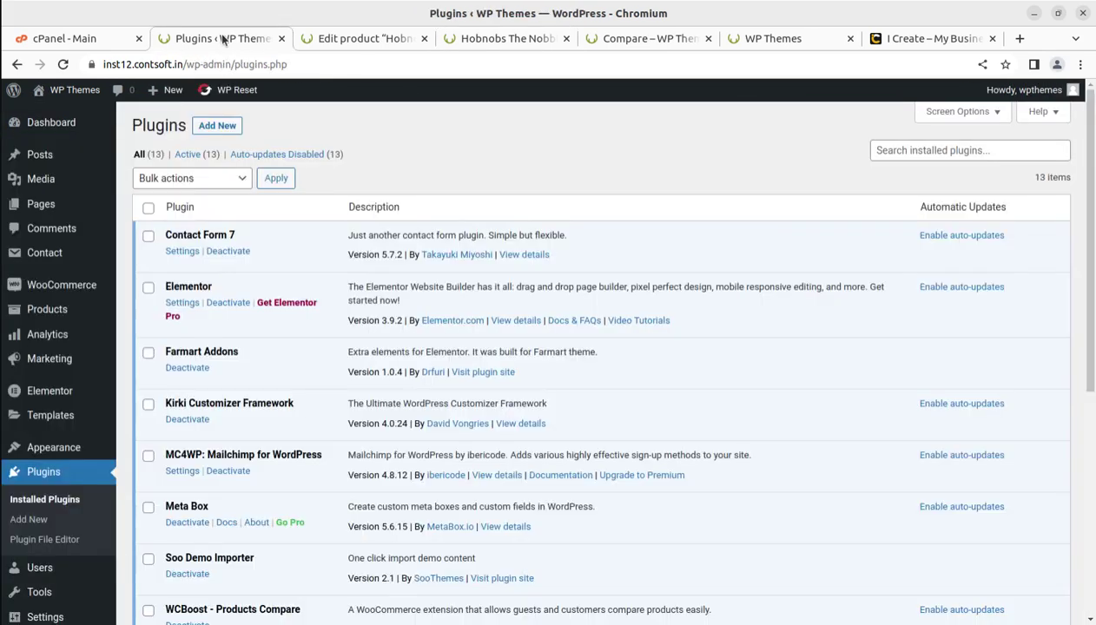
scroll(295, 236, down, 5)
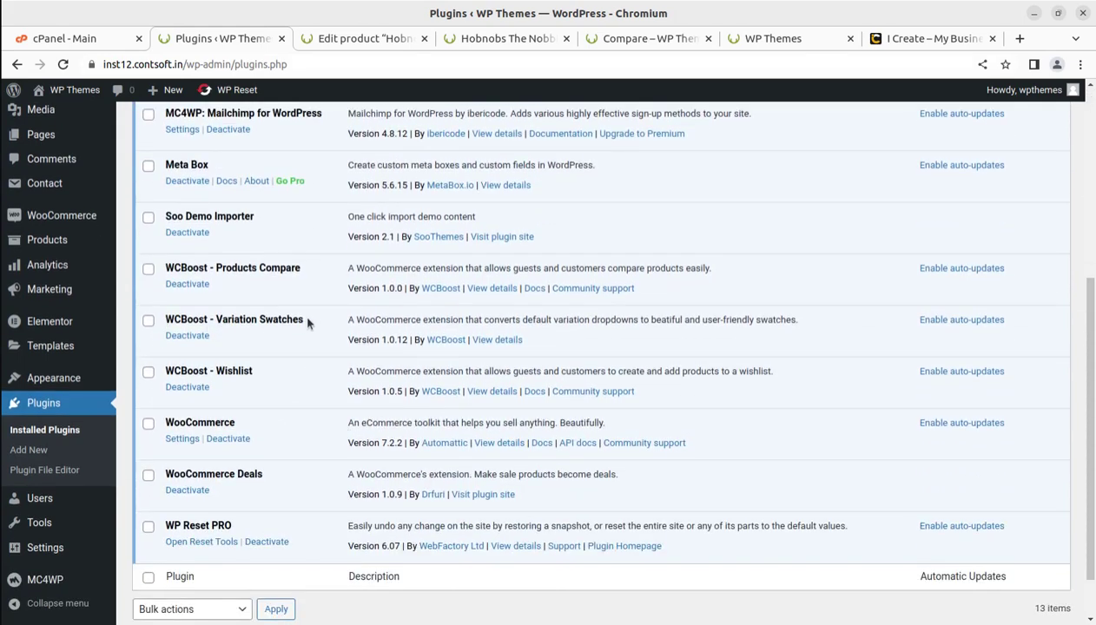
drag(308, 323, 164, 320)
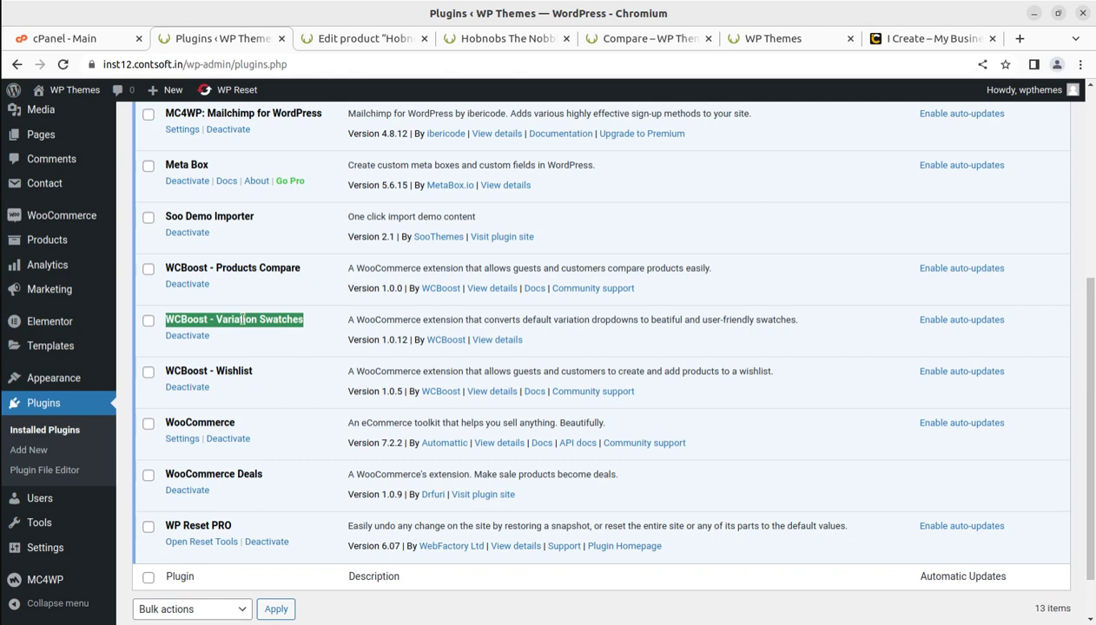
click(276, 293)
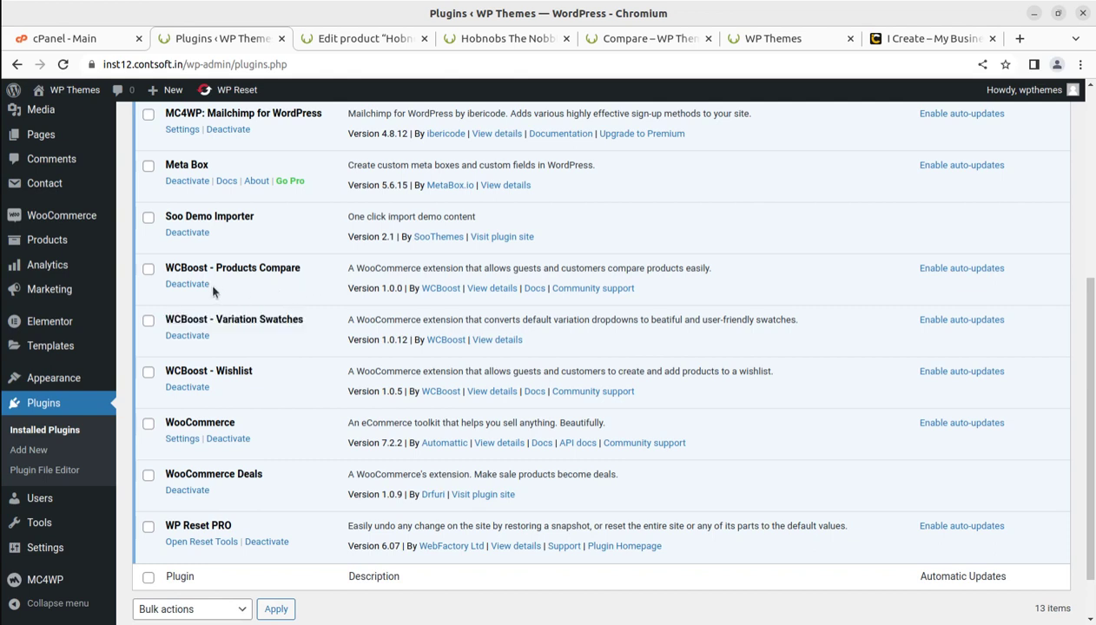
click(445, 340)
click(320, 39)
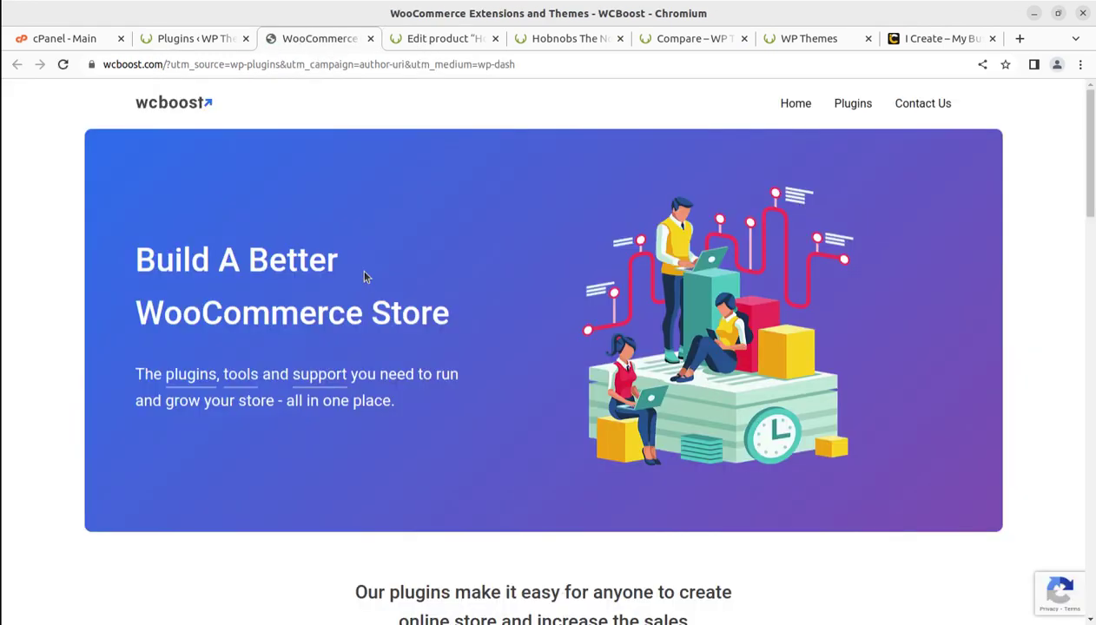
- Browse the plugins on the WCBoost home page and open the details of Variation Swatches
scroll(376, 270, down, 5)
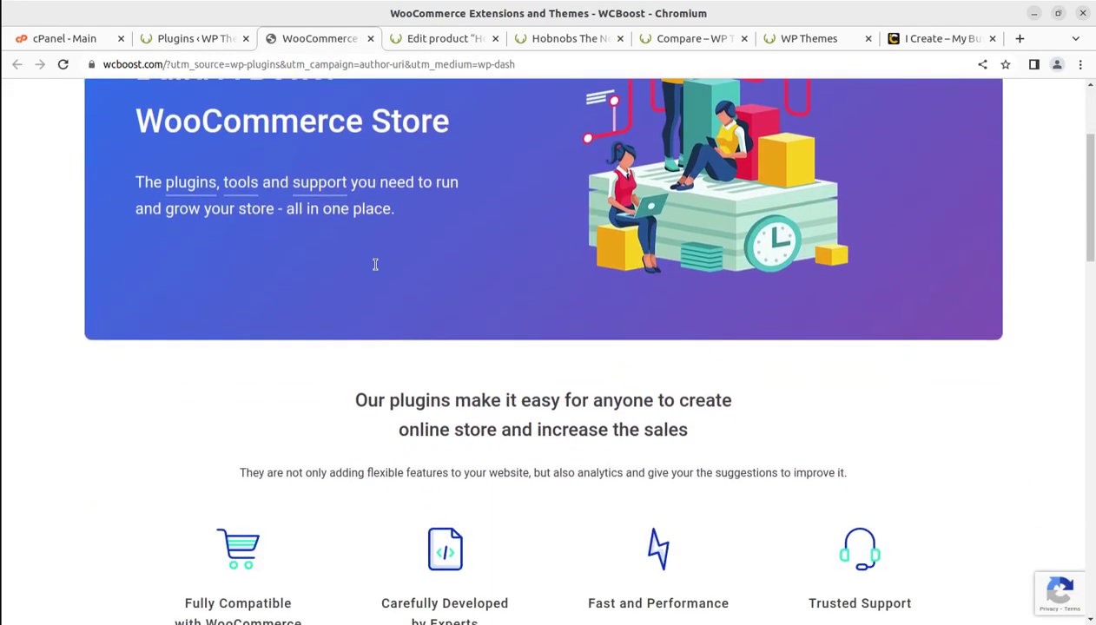
scroll(376, 270, down, 15)
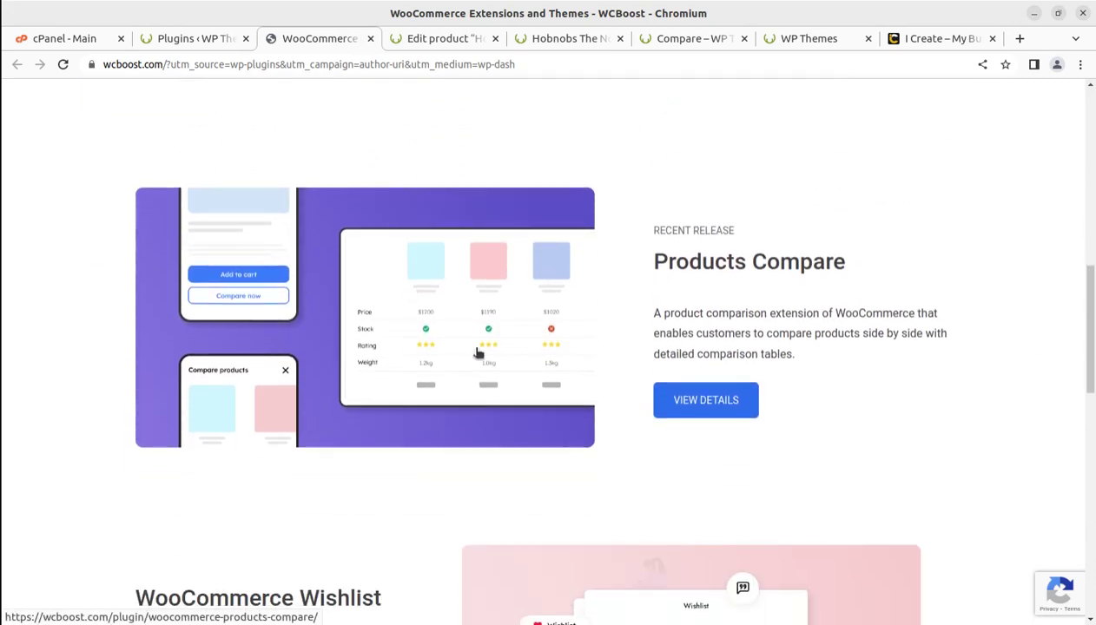
drag(726, 150, 558, 320)
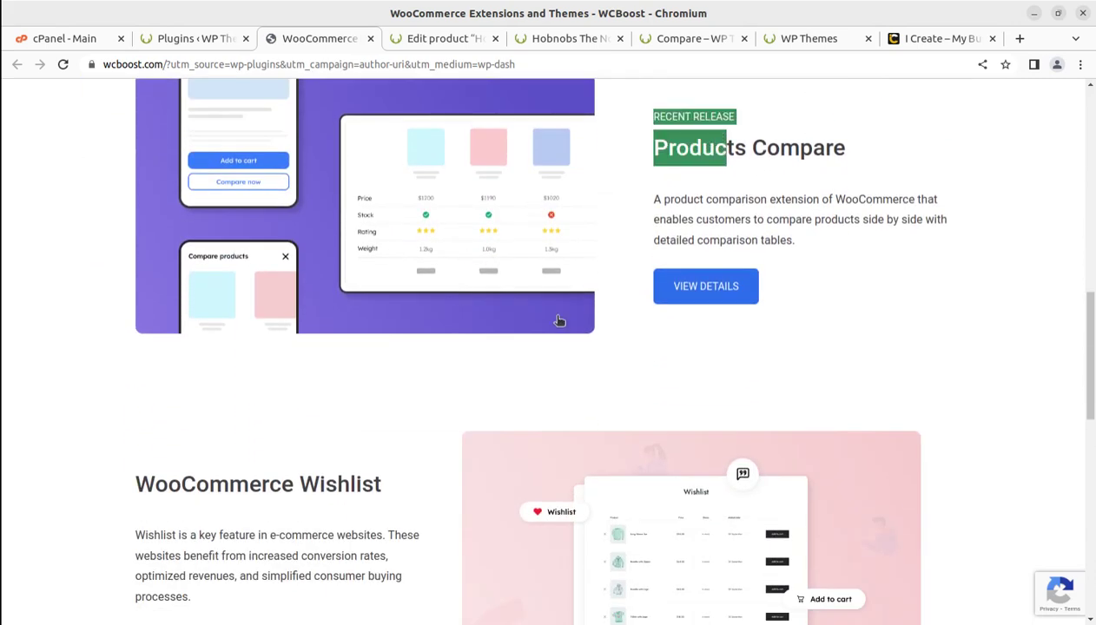
scroll(558, 320, up, 2)
scroll(554, 325, down, 8)
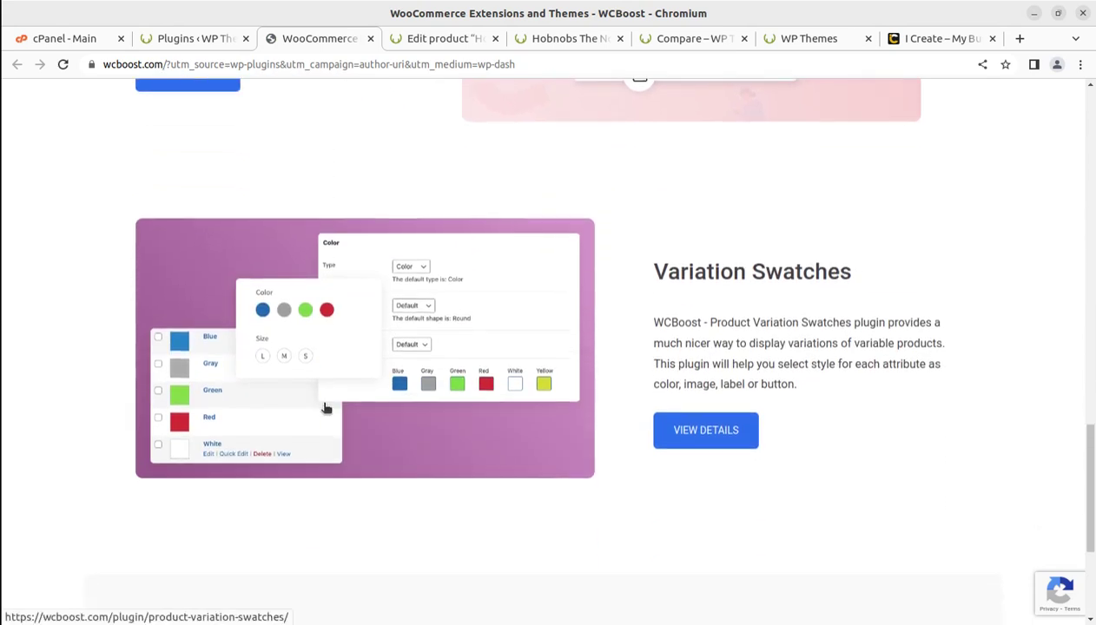
click(697, 435)
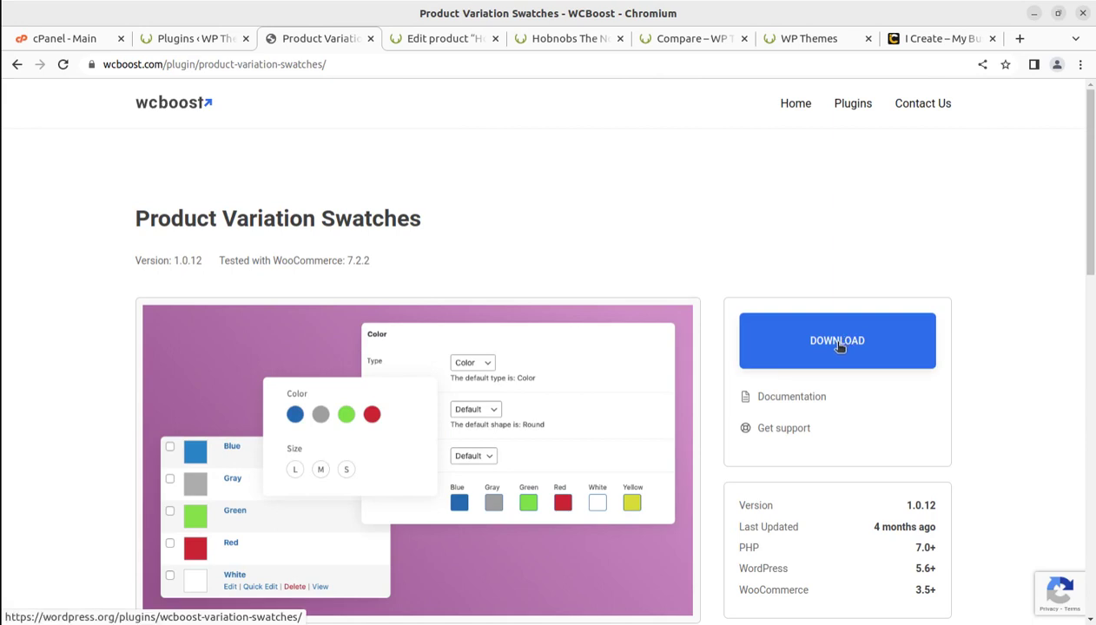
- Follow the plugin's download link to WordPress.org and review the WCBoost – Variation Swatches description and version details
click(837, 344)
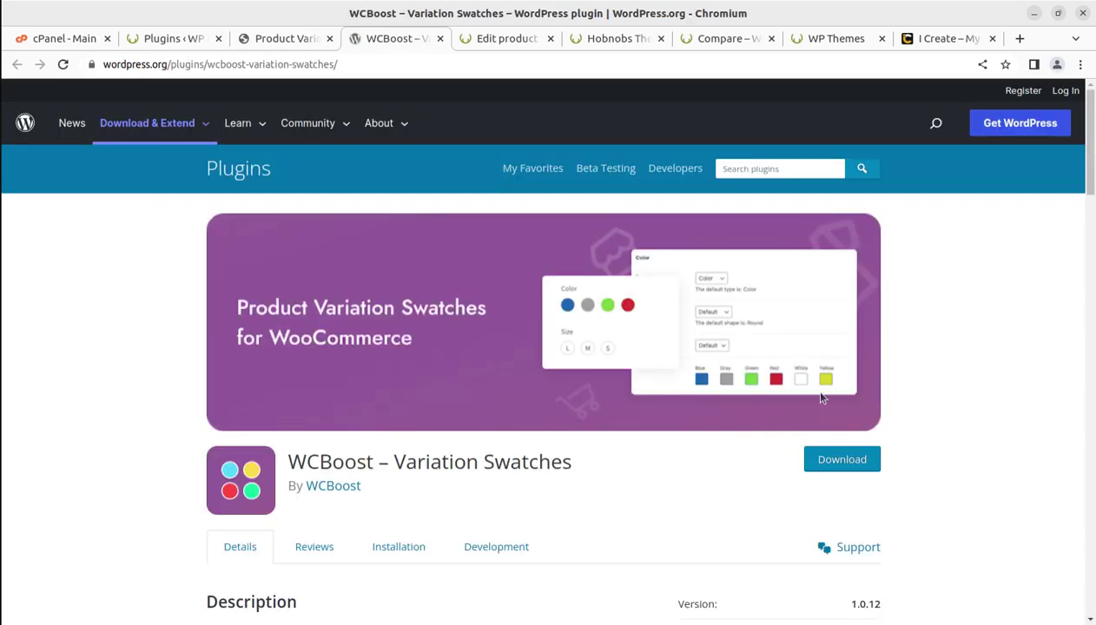
scroll(881, 387, down, 2)
scroll(771, 391, down, 2)
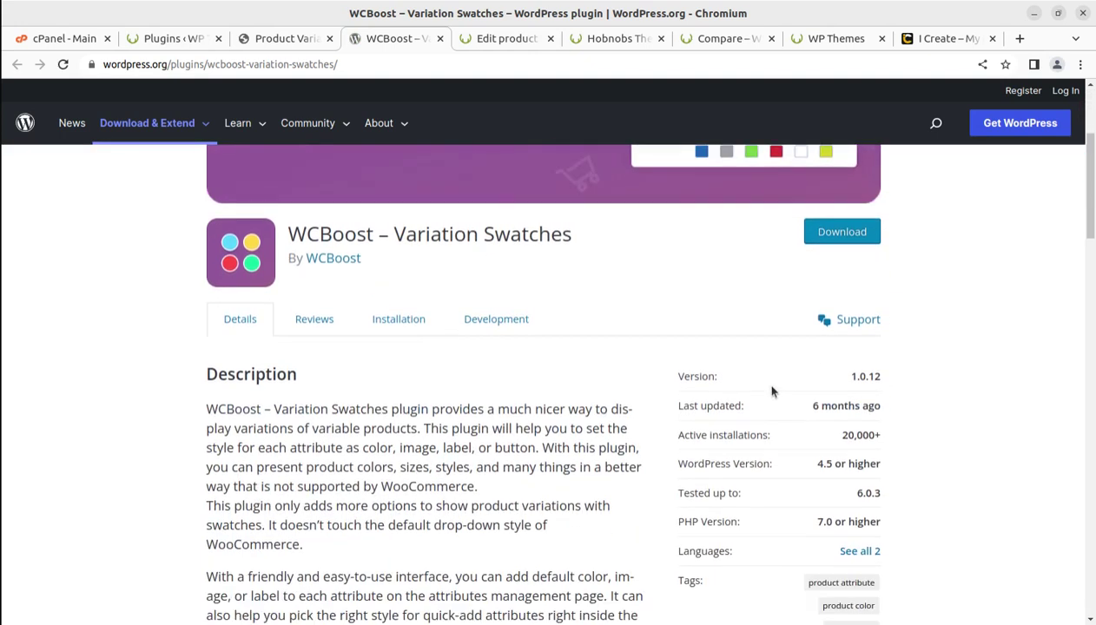
scroll(629, 410, up, 3)
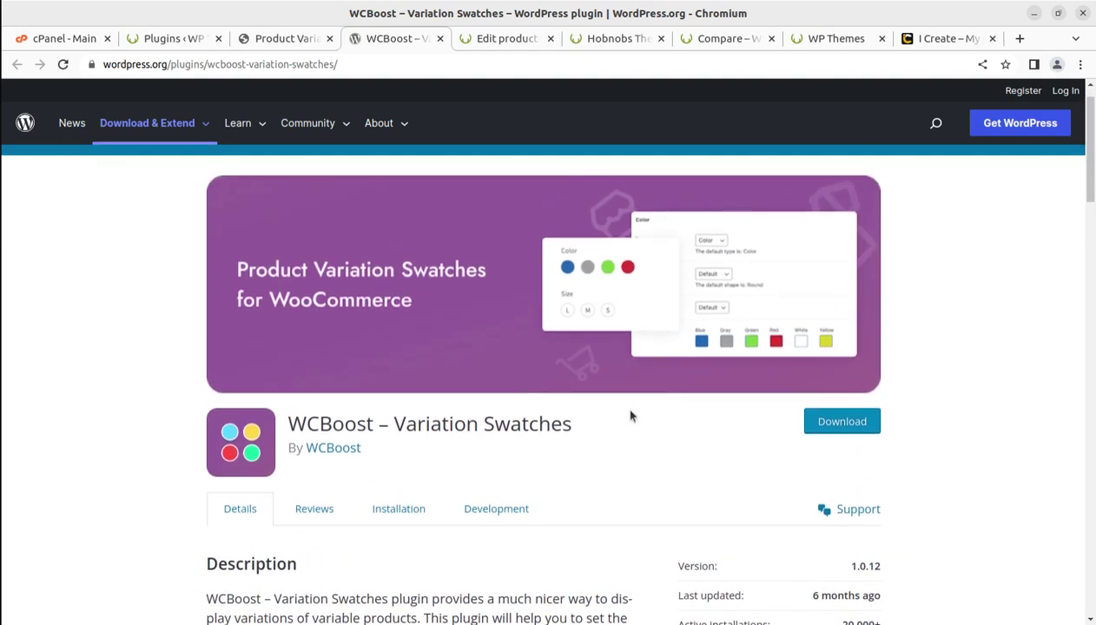
- Return to the WCBoost home page and review its WooCommerce Wishlist plugin
click(276, 38)
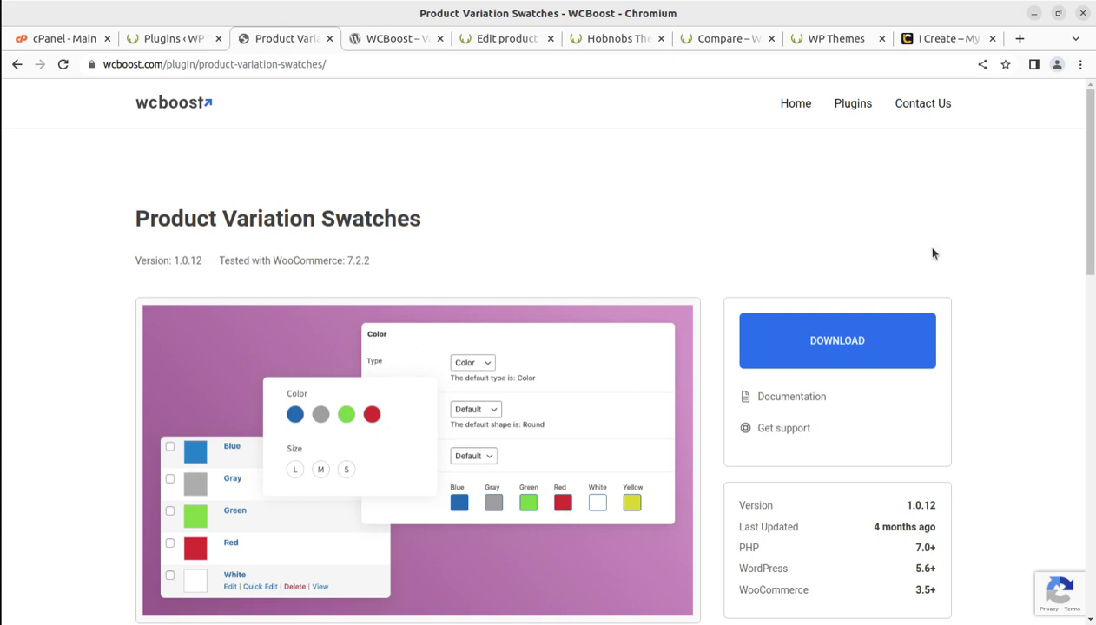
click(17, 64)
scroll(428, 276, up, 8)
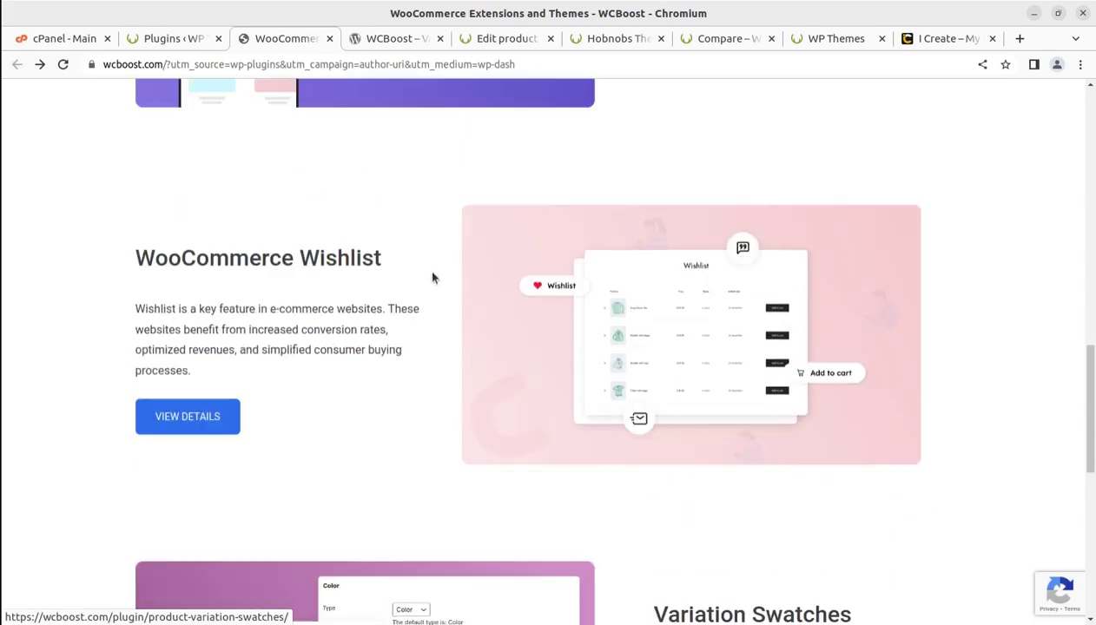
- Remove the tracking parameters from the WCBoost page address and load the plain wcboost.com home page
scroll(432, 276, up, 6)
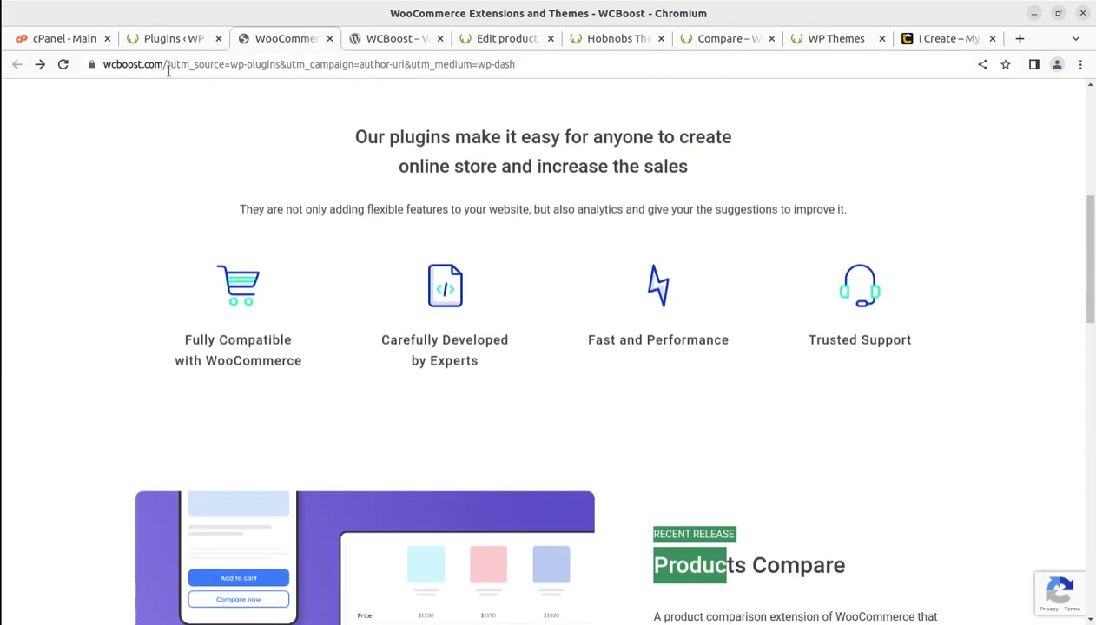
click(167, 64)
drag(169, 65, 748, 102)
key(BackSpace)
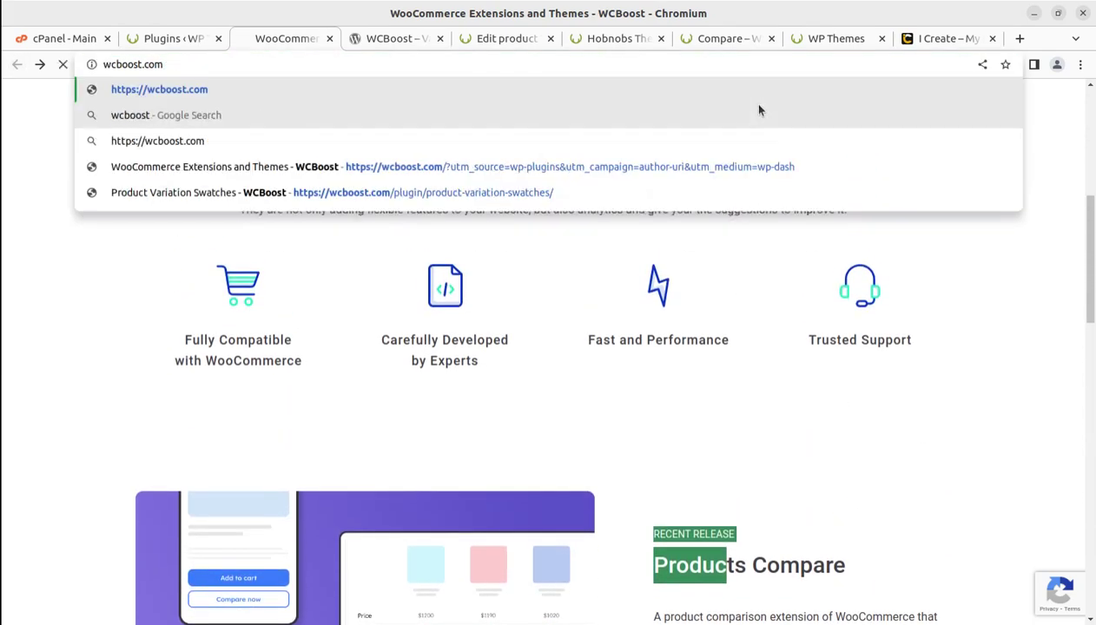
key(Return)
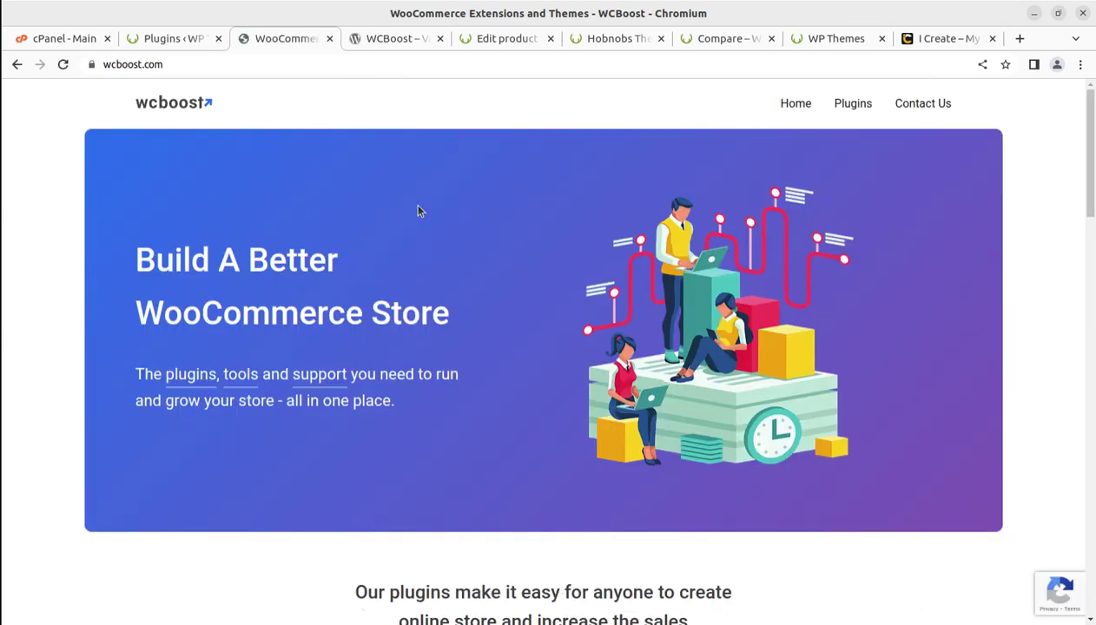
- Review the WCBoost home page from its introduction through the Products Compare, WooCommerce Wishlist and Variation Swatches plugin sections
scroll(286, 230, down, 1)
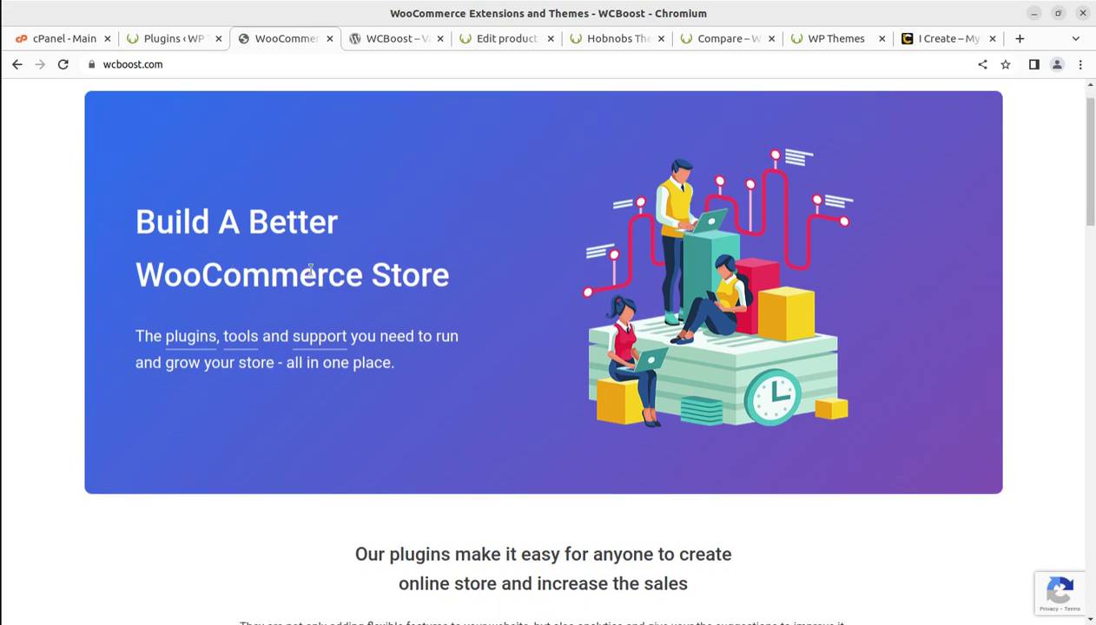
scroll(296, 311, down, 3)
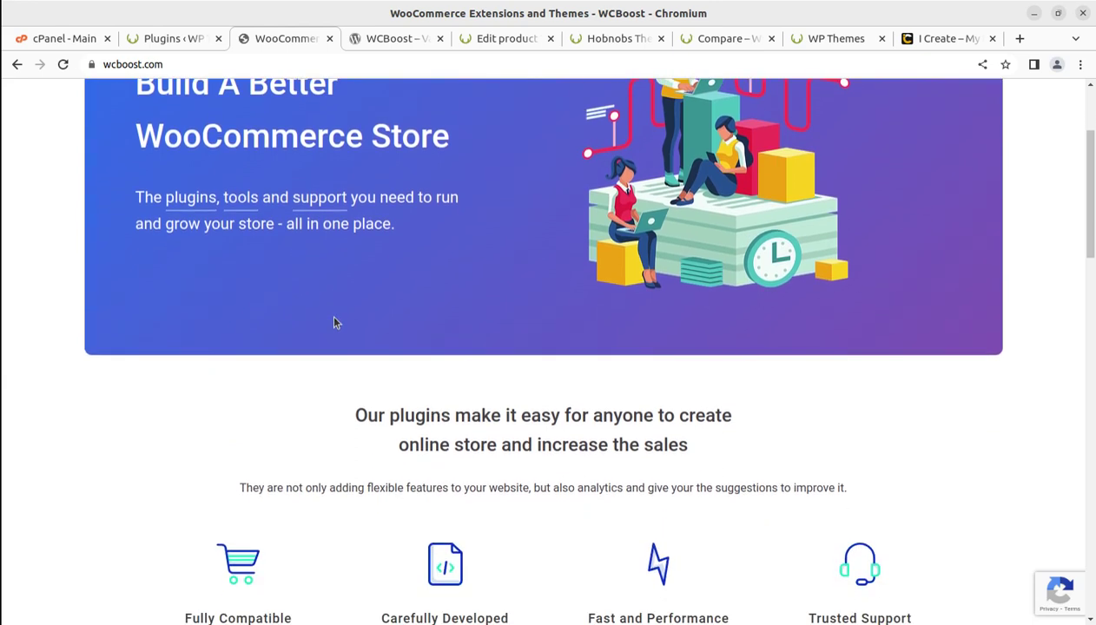
scroll(335, 322, down, 15)
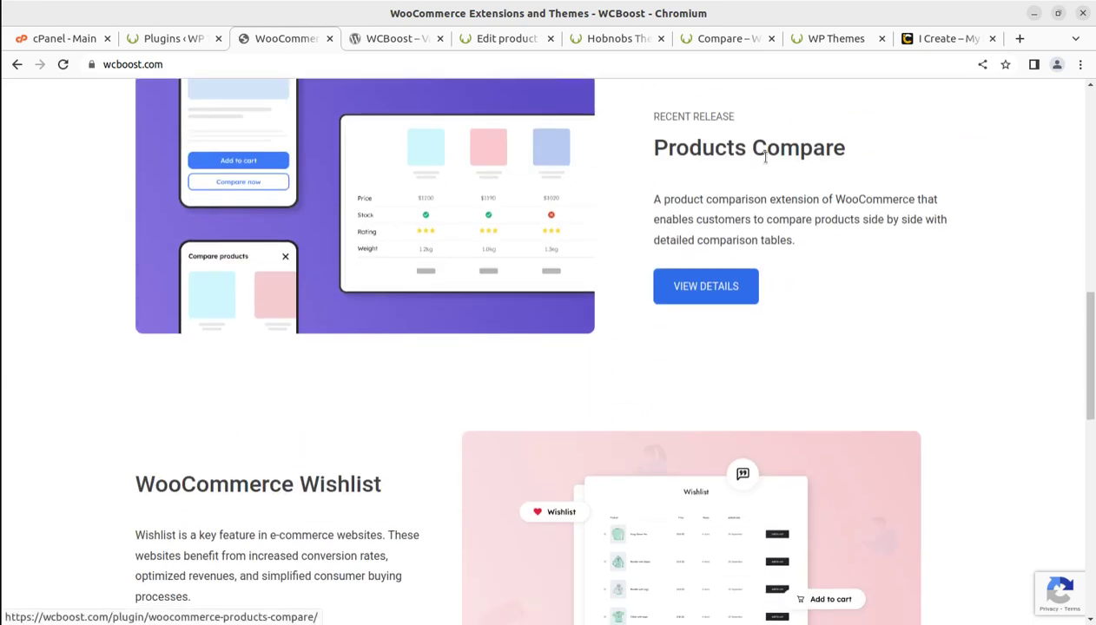
scroll(694, 283, down, 7)
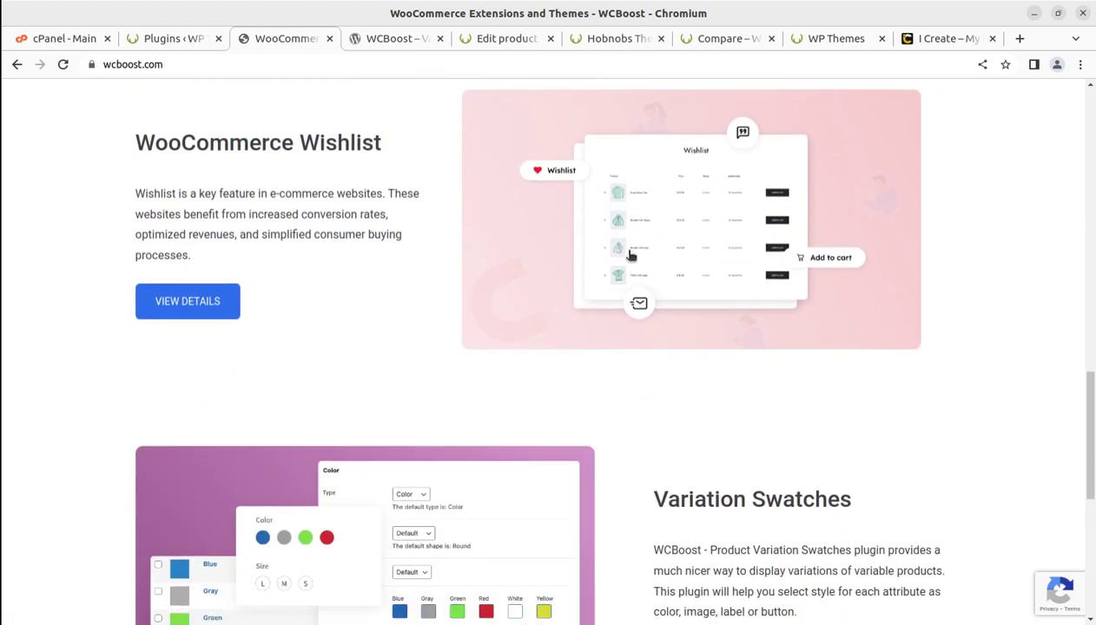
scroll(269, 258, down, 5)
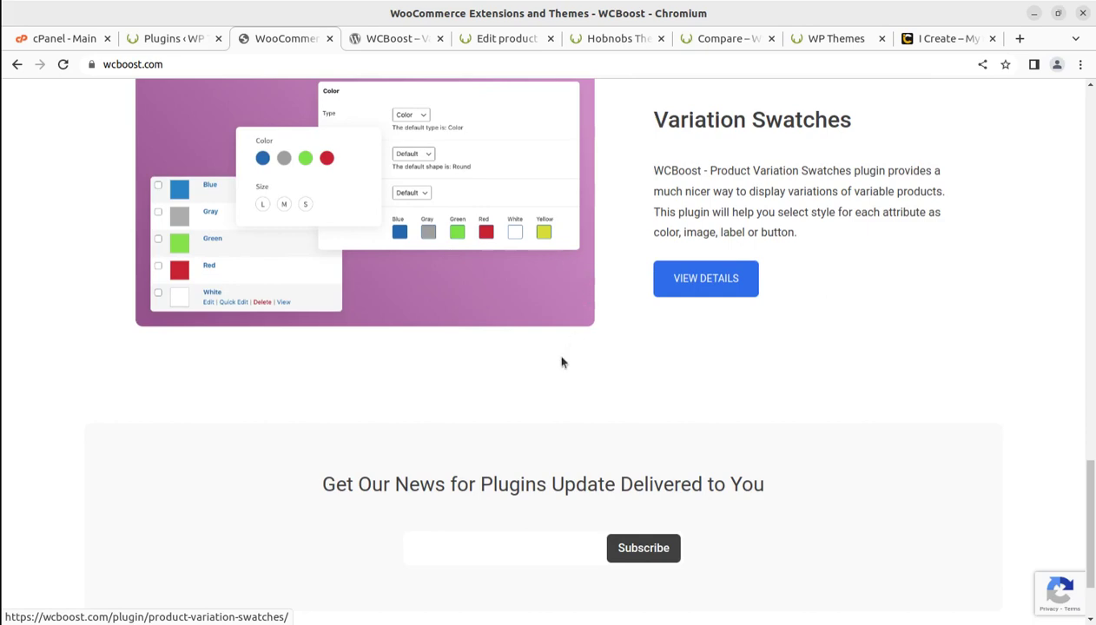
scroll(700, 360, down, 2)
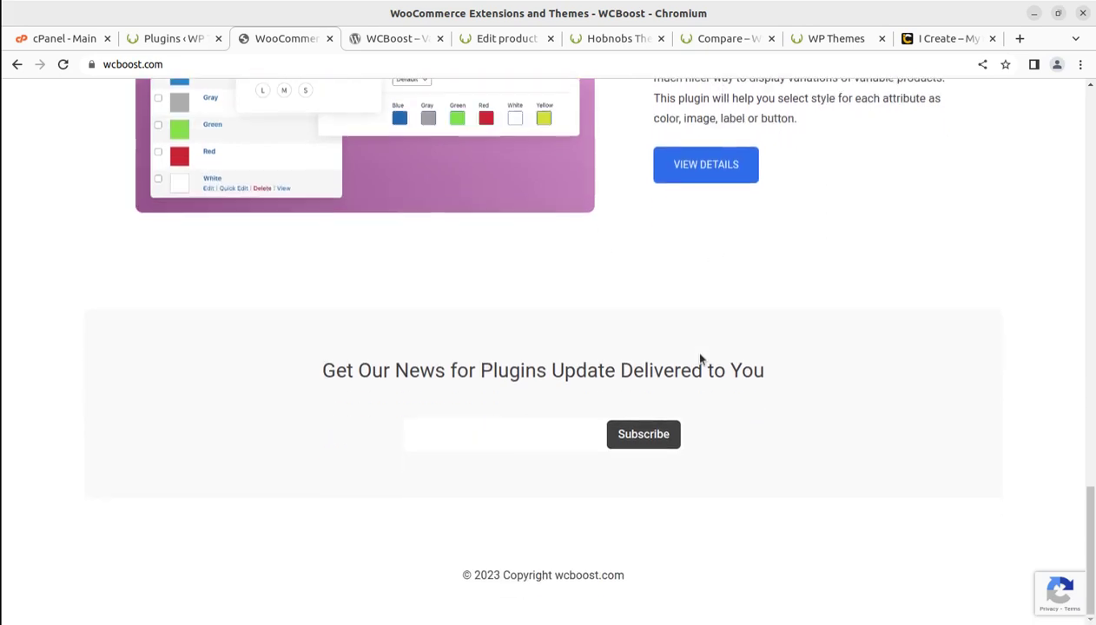
scroll(702, 358, up, 5)
scroll(702, 357, up, 5)
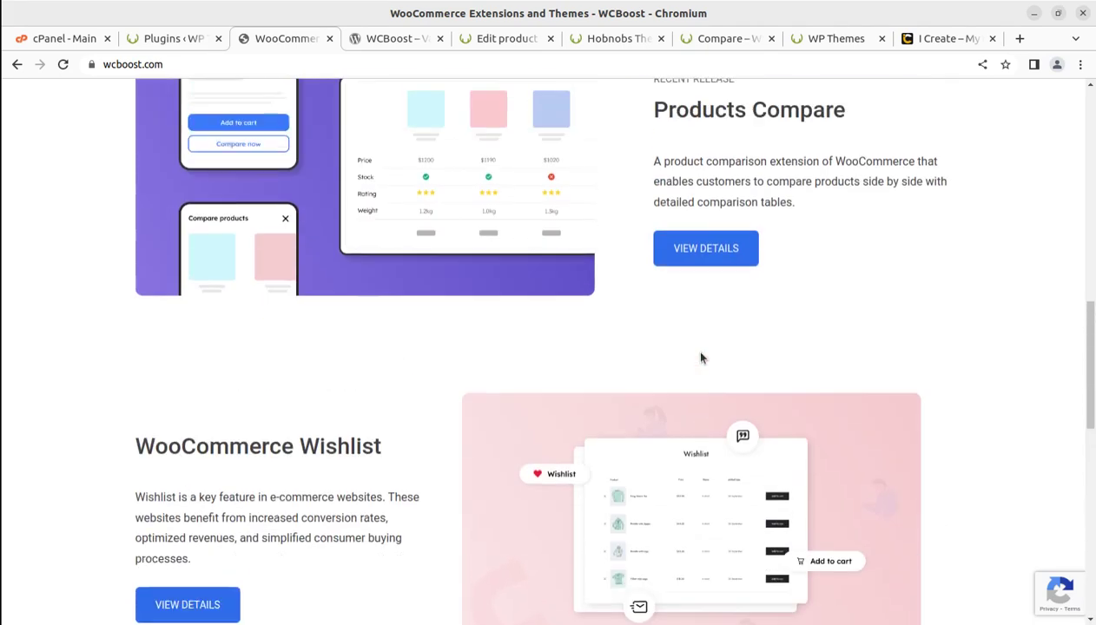
scroll(702, 358, up, 5)
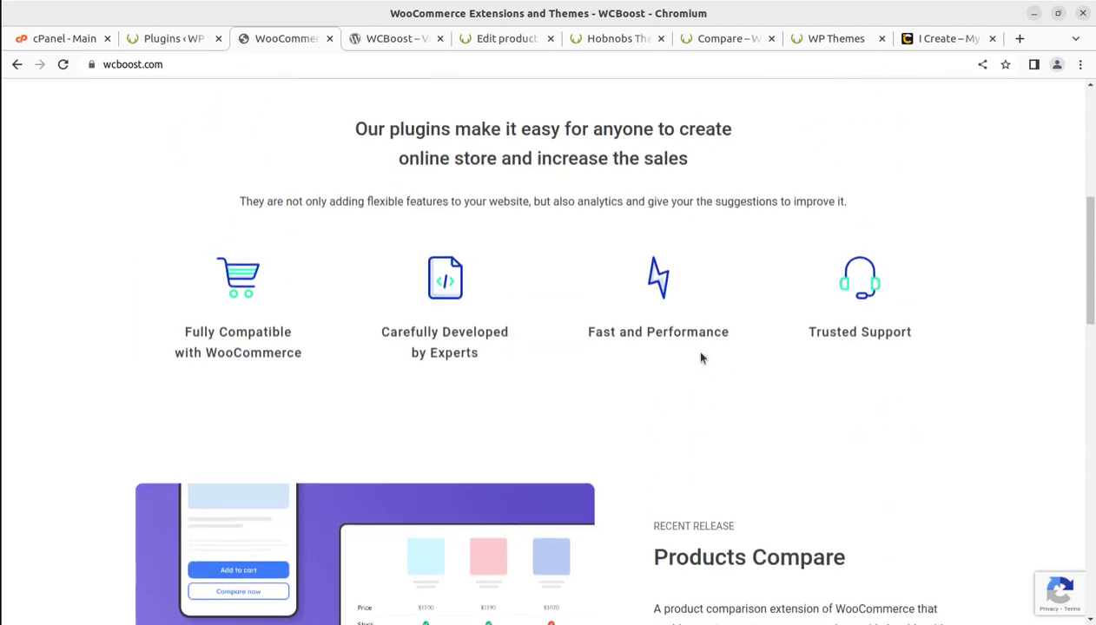
scroll(701, 356, up, 5)
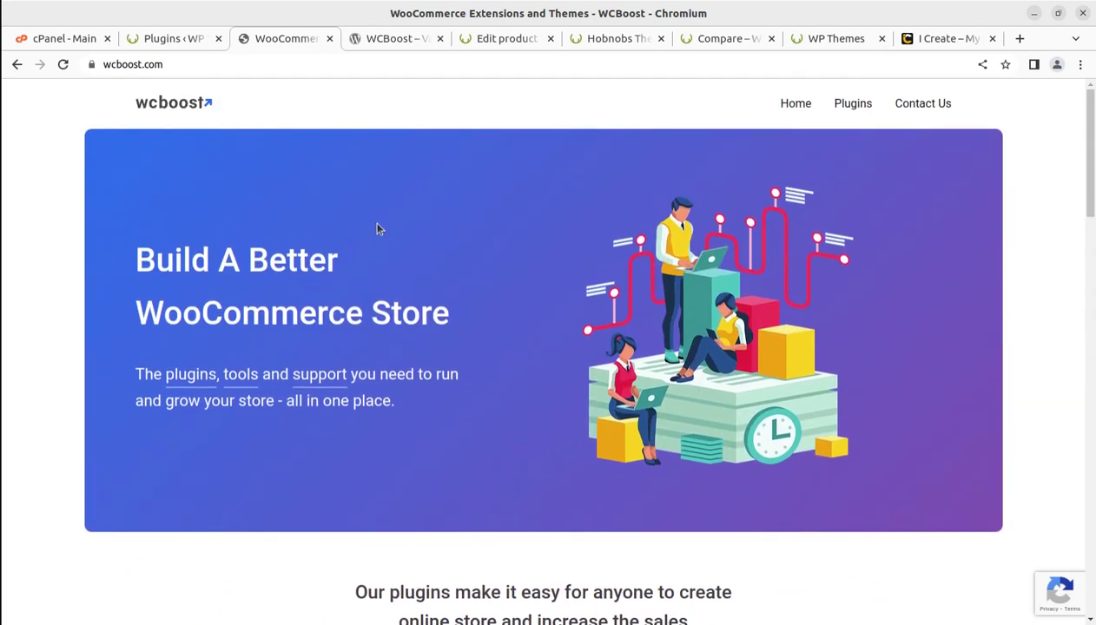
- Recheck the Wishlist, Variation Swatches and Products Compare sections, and return to the store's Hobnobs The Nobbly Biscuit product page
scroll(360, 276, down, 5)
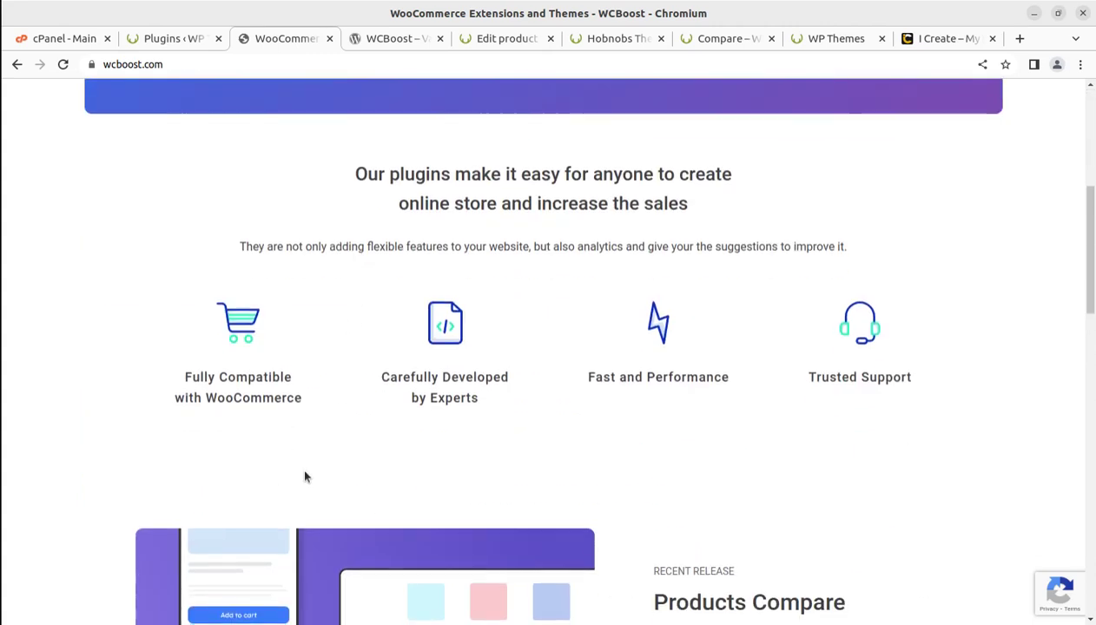
scroll(547, 411, down, 10)
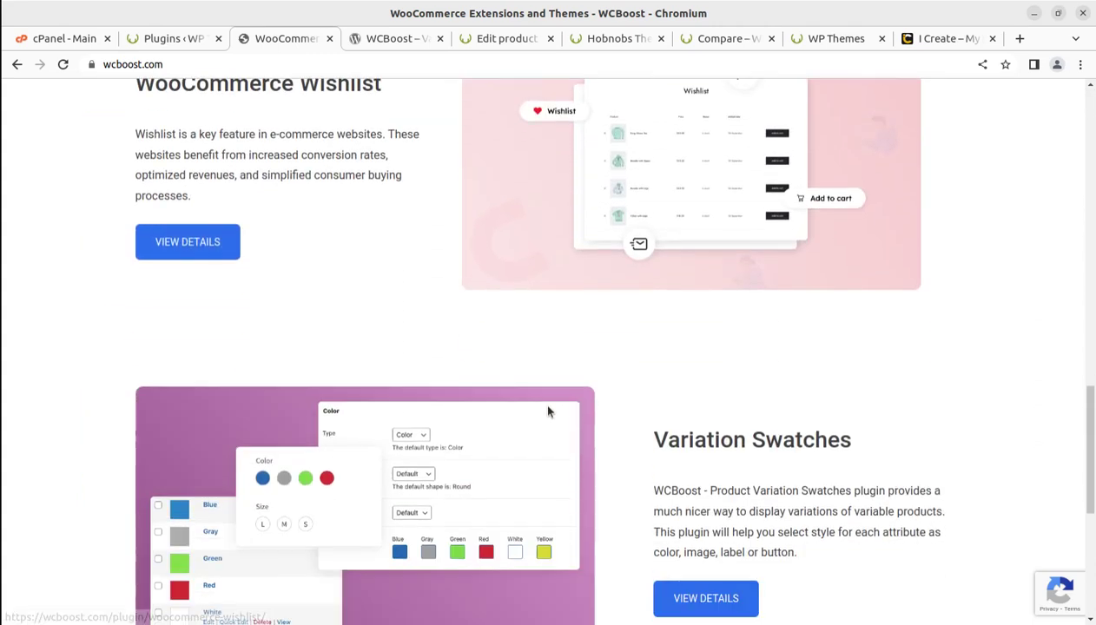
scroll(547, 411, down, 3)
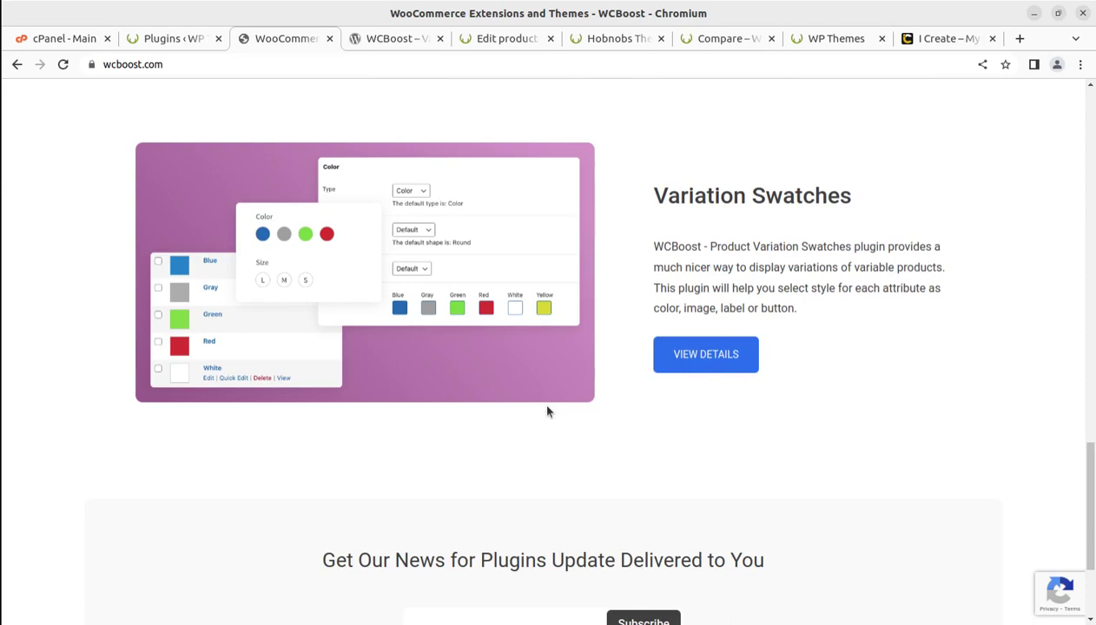
scroll(481, 406, up, 5)
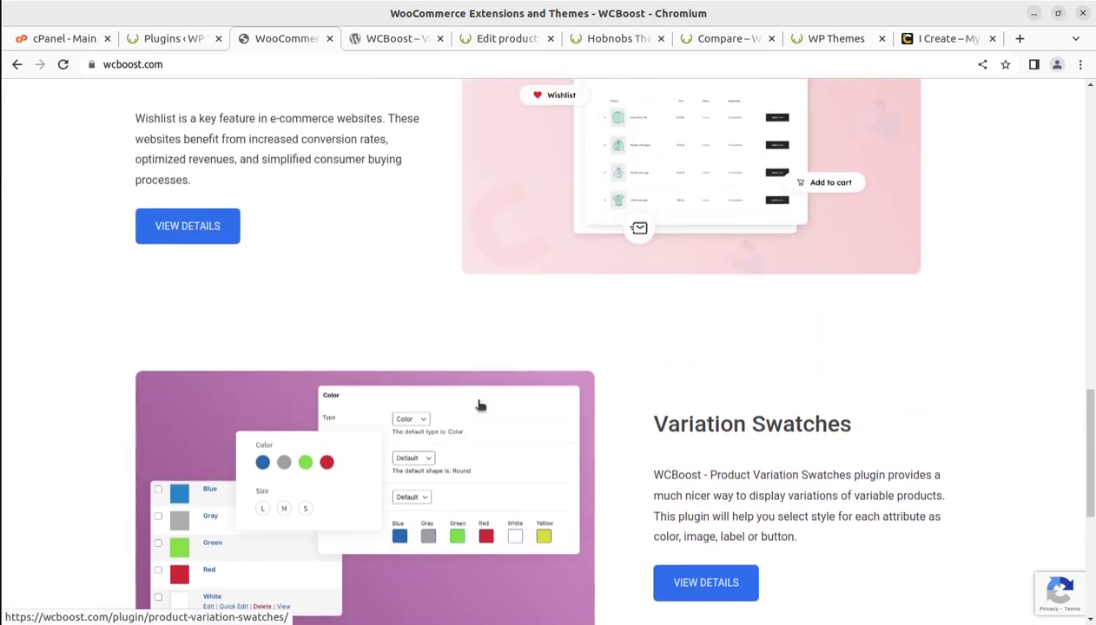
scroll(480, 405, up, 3)
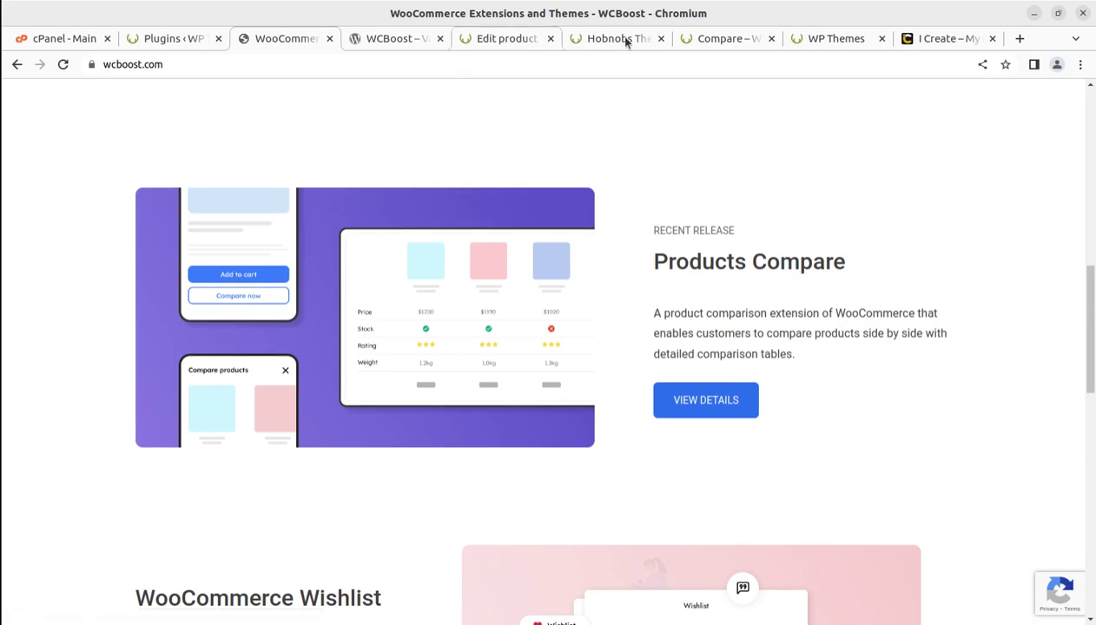
click(617, 36)
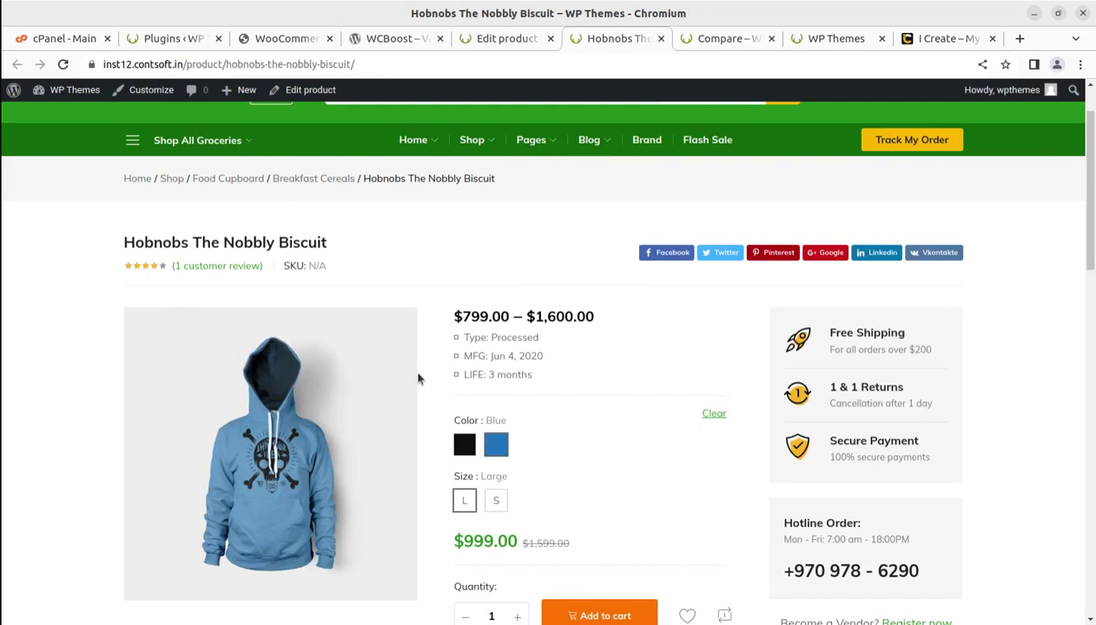